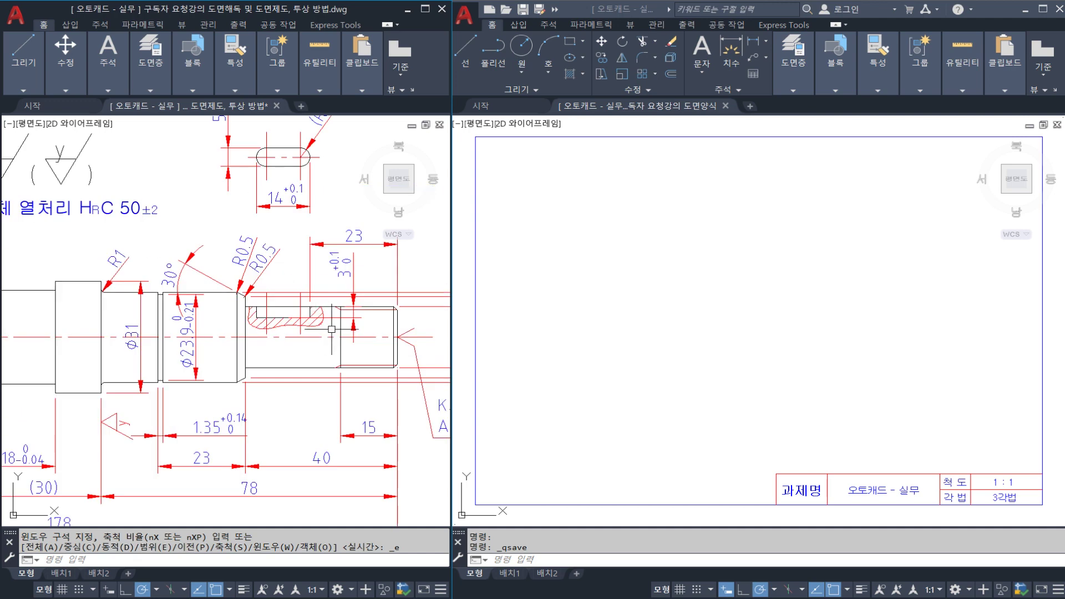
# Examine the shaft's M16x1.0 threaded end and the 1.6/Ø10.4 relief groove beside the thread at the opposite end
pyautogui.moveTo(329, 334); pyautogui.dragTo(242, 317, button='middle')
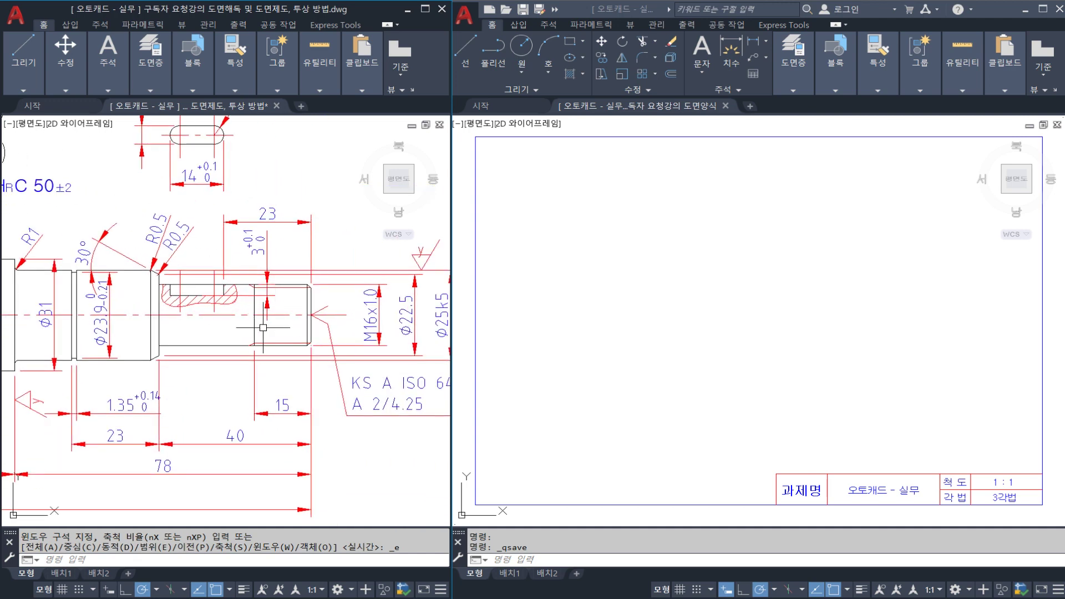
pyautogui.scroll(2, 253, 326)
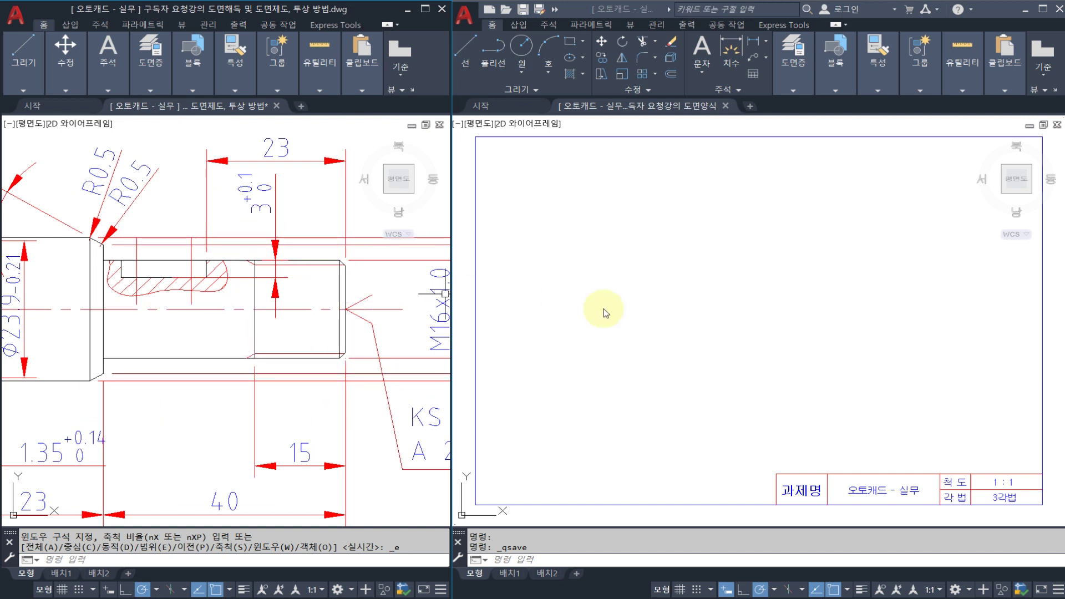
pyautogui.scroll(-3, 274, 340)
pyautogui.moveTo(129, 327)
pyautogui.mouseDown(button='middle')
pyautogui.moveTo(275, 322)
pyautogui.moveTo(281, 305)
pyautogui.mouseUp(button='middle')
pyautogui.scroll(2, 281, 304)
pyautogui.scroll(-4, 112, 323)
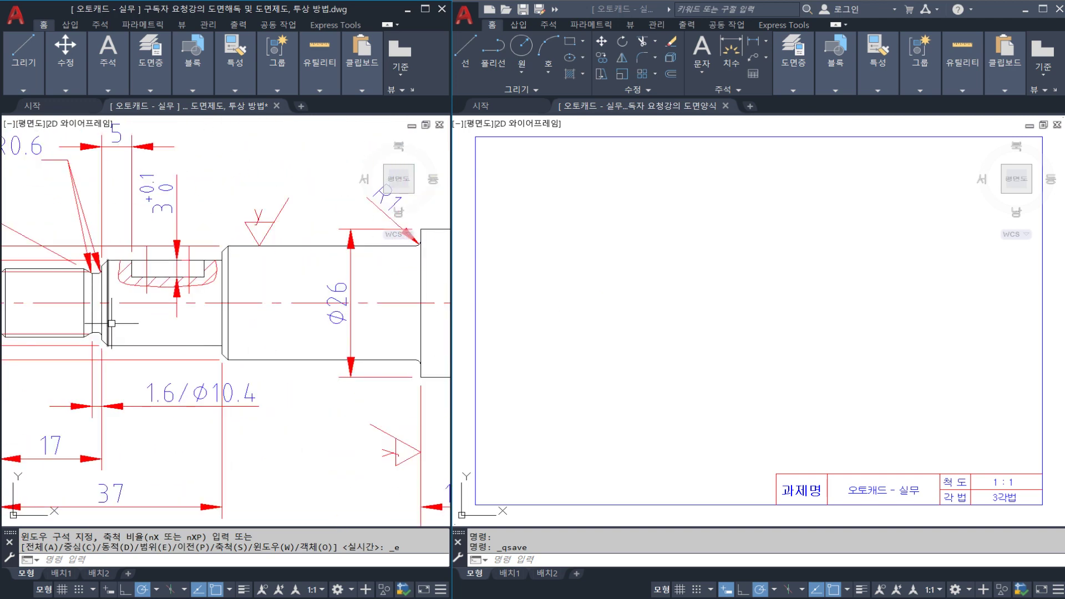
pyautogui.moveTo(110, 343)
pyautogui.mouseDown()
pyautogui.moveTo(55, 300)
pyautogui.moveTo(95, 256)
pyautogui.moveTo(111, 330)
pyautogui.moveTo(114, 322)
pyautogui.moveTo(143, 361)
pyautogui.moveTo(145, 388)
pyautogui.mouseUp()
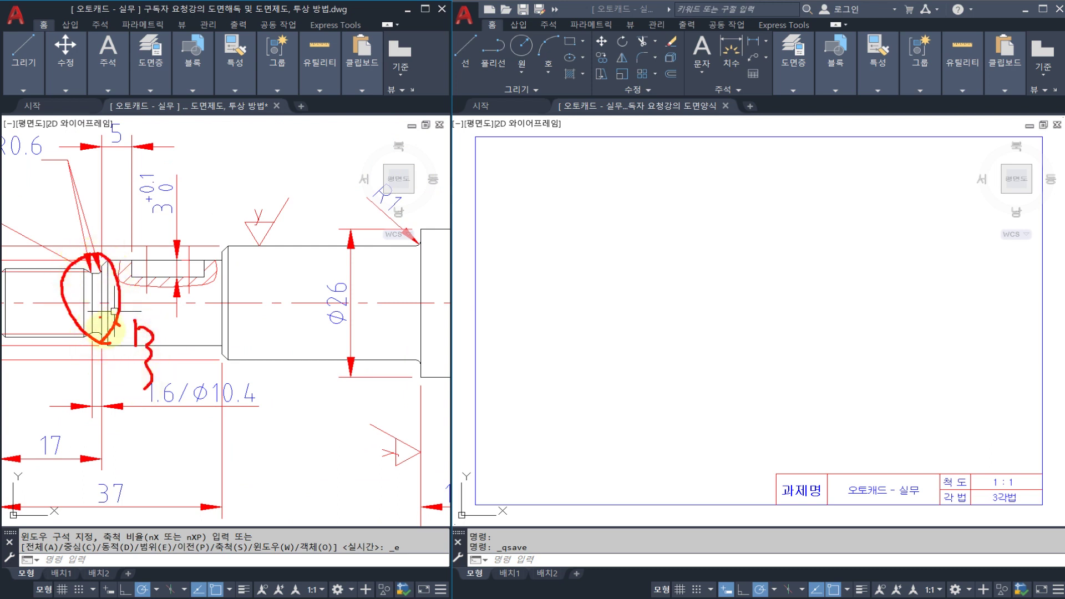
pyautogui.moveTo(104, 332)
pyautogui.mouseDown()
pyautogui.moveTo(70, 291)
pyautogui.moveTo(104, 325)
pyautogui.mouseUp()
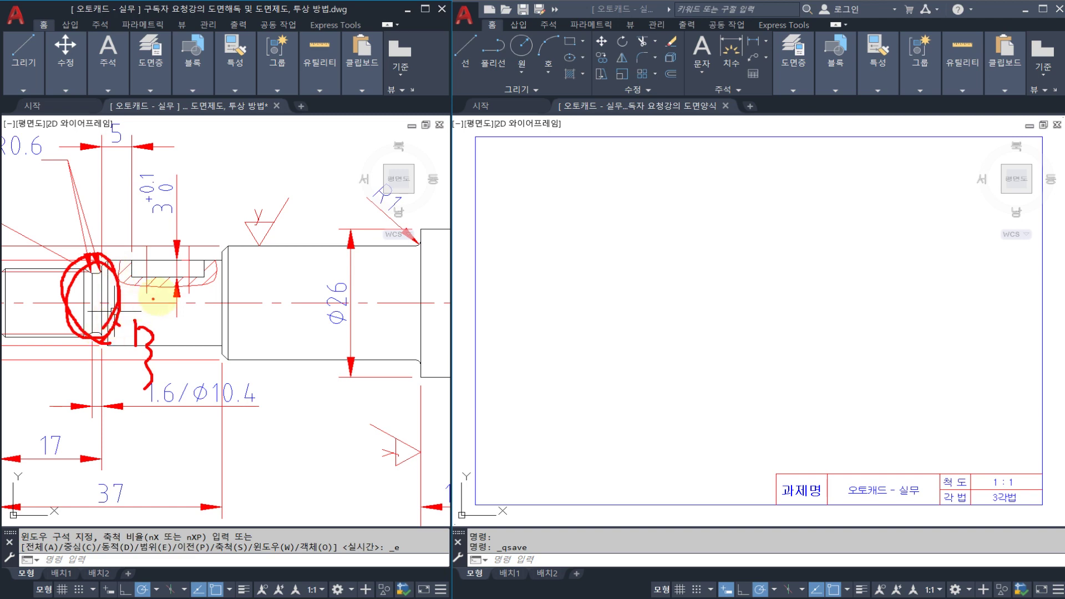
pyautogui.press('Escape')
# Compare the thread runout of the M16x1.0 end with the thread that finishes at the relief groove on the shaft's other end
pyautogui.scroll(-2, 214, 289)
pyautogui.moveTo(255, 293)
pyautogui.mouseDown(button='middle')
pyautogui.moveTo(76, 288)
pyautogui.moveTo(66, 303)
pyautogui.mouseUp(button='middle')
pyautogui.moveTo(324, 290); pyautogui.dragTo(224, 288, button='middle')
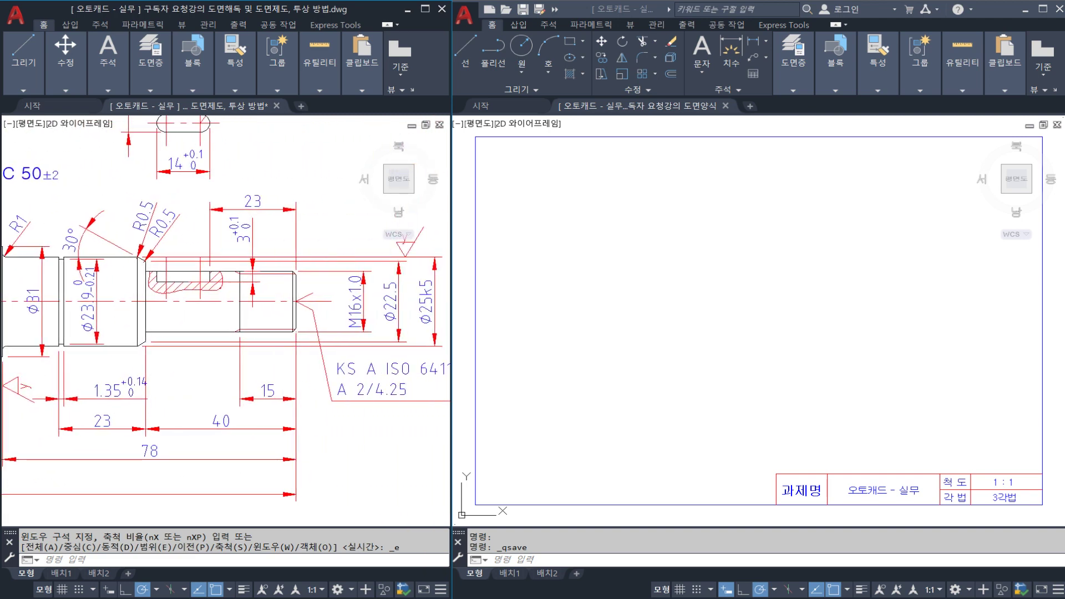
pyautogui.scroll(4, 225, 288)
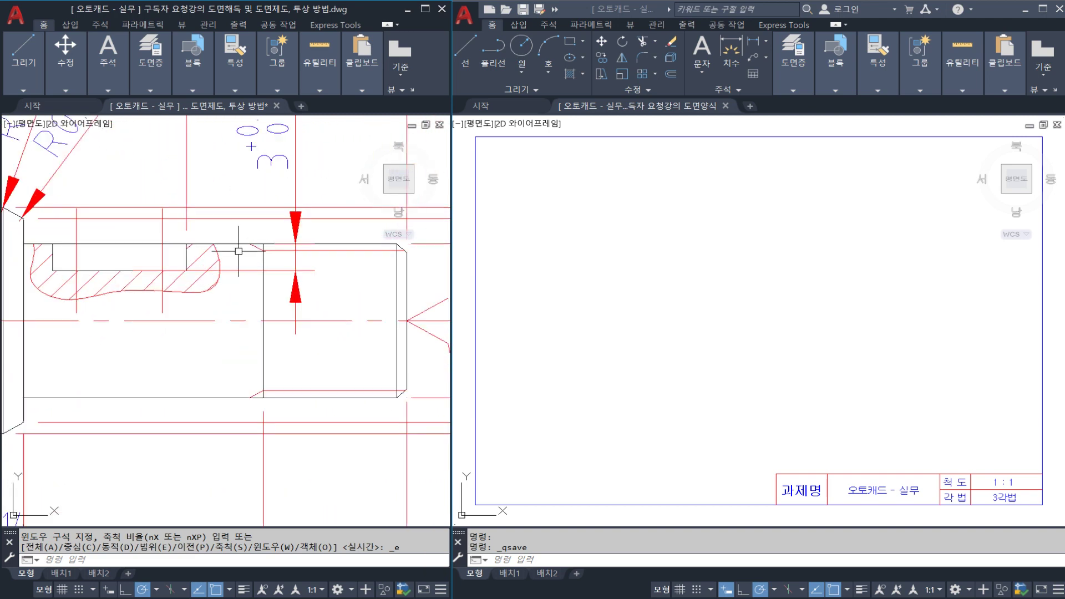
pyautogui.scroll(-8, 238, 251)
pyautogui.scroll(1, 83, 319)
pyautogui.scroll(5, 83, 319)
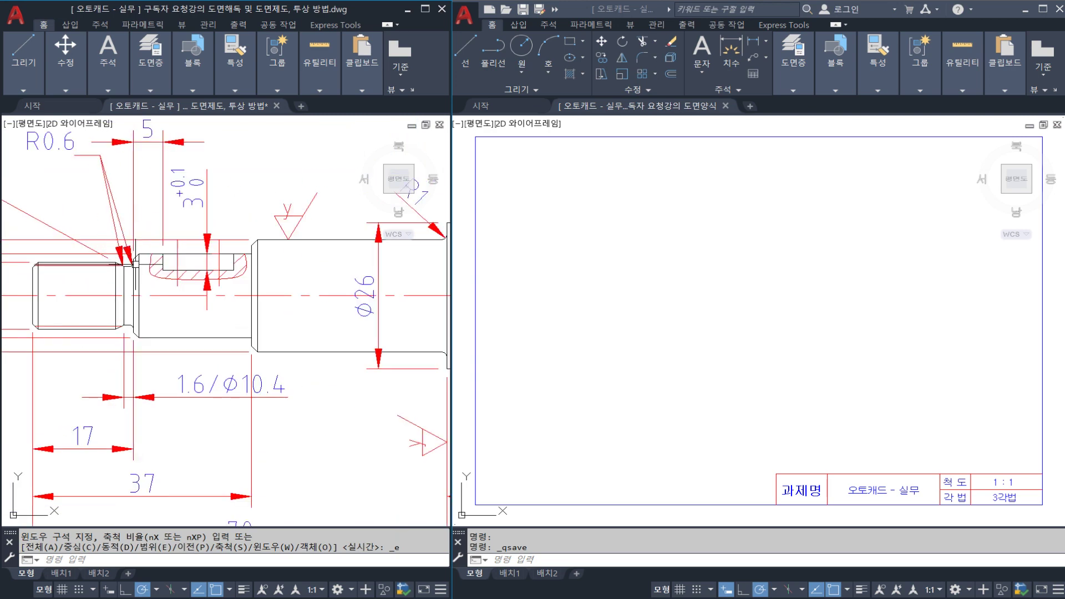
pyautogui.scroll(-6, 117, 275)
pyautogui.scroll(6, 193, 302)
pyautogui.scroll(4, 192, 302)
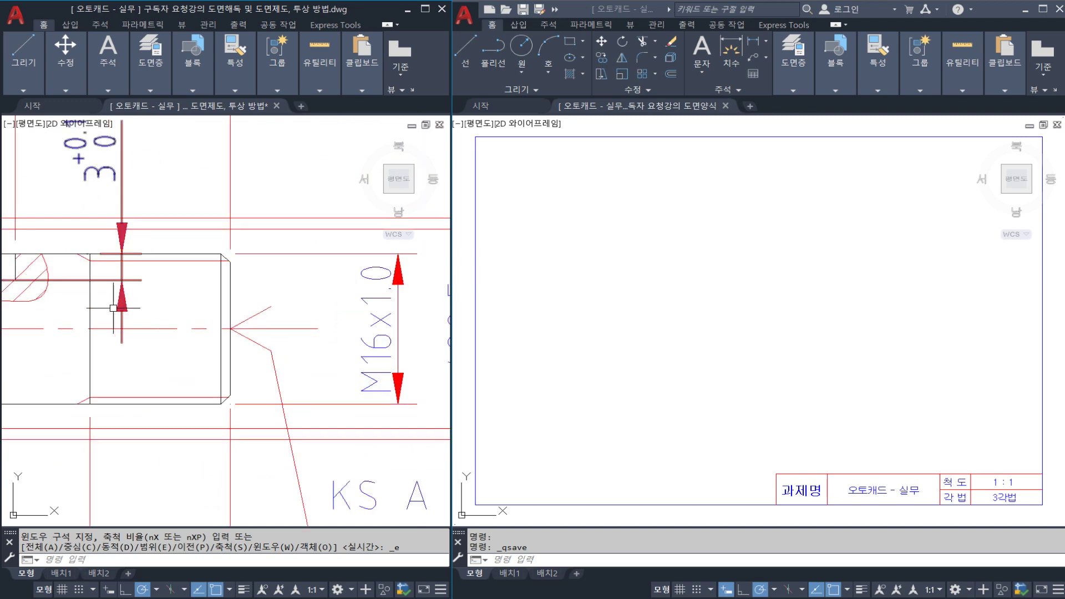
pyautogui.moveTo(119, 311); pyautogui.dragTo(226, 328, button='middle')
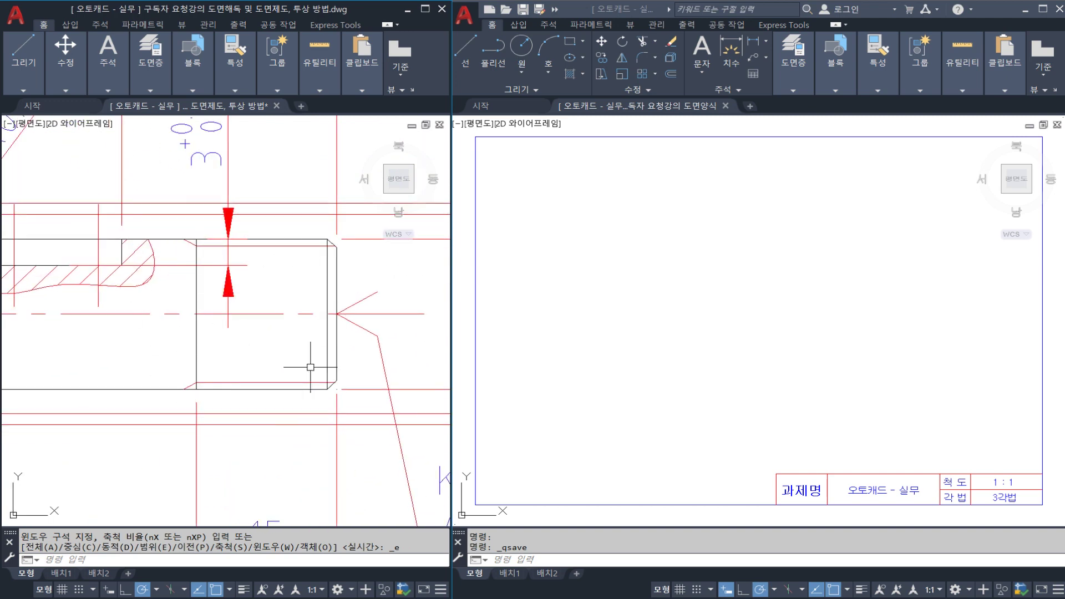
pyautogui.scroll(-2, 240, 312)
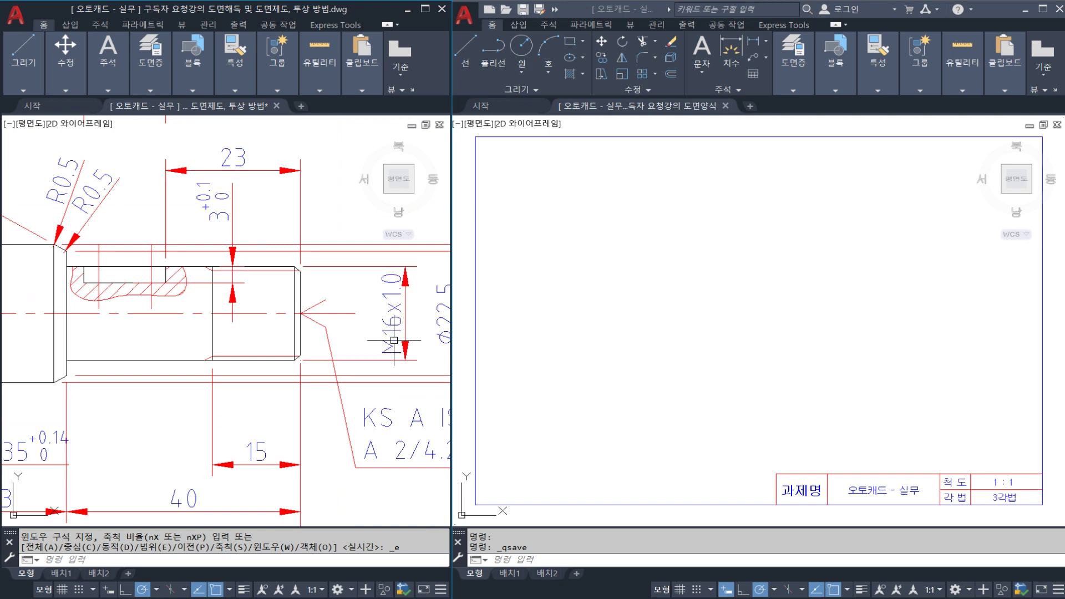
pyautogui.moveTo(279, 289); pyautogui.dragTo(234, 292, button='middle')
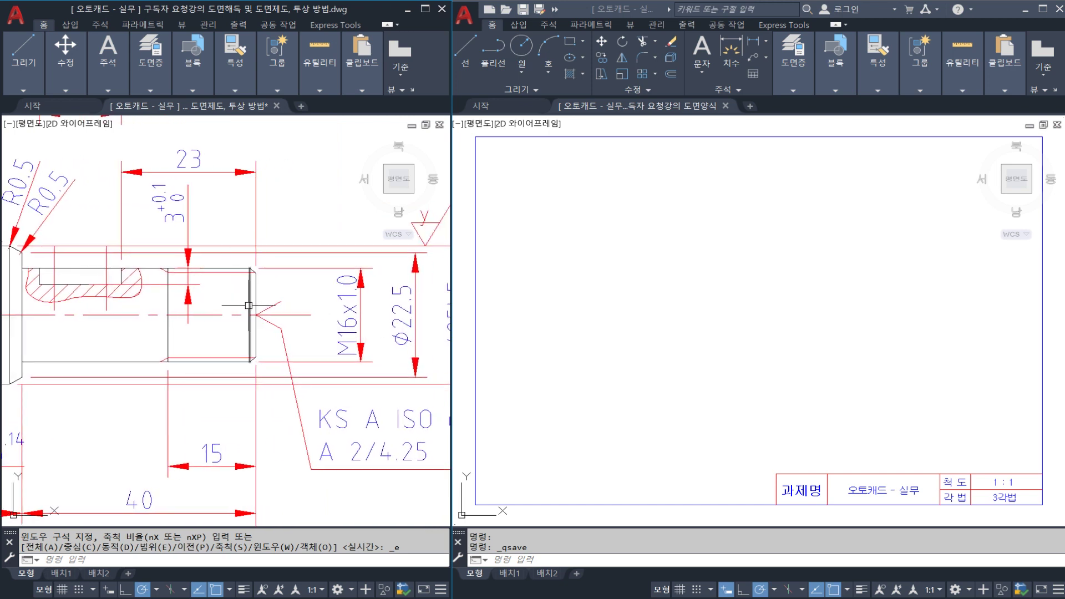
# Highlight the upper and lower thin thread root lines of the M16x1.0 section, and clear the selection
pyautogui.click(228, 273)
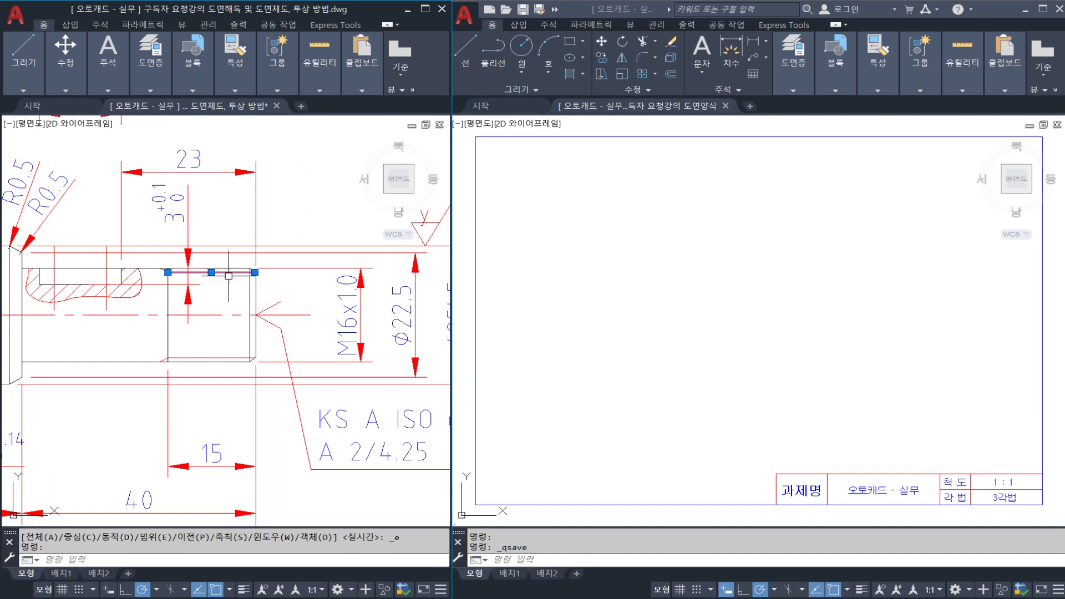
pyautogui.click(222, 358)
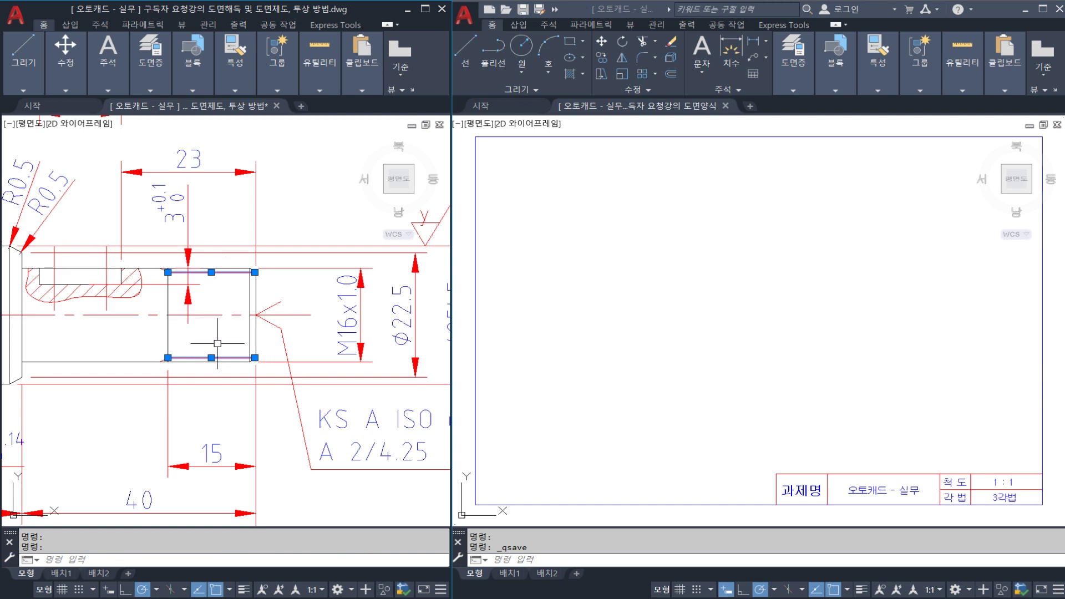
pyautogui.press('Escape')
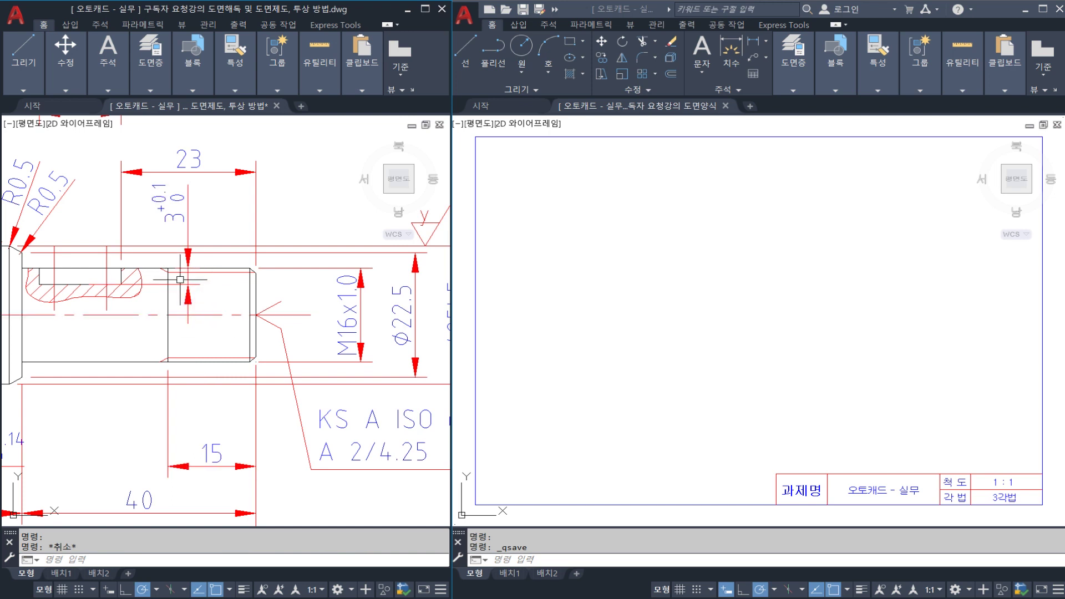
# Highlight the two slanted incomplete-thread lines at the inner end of the M16x1.0 thread, and clear the selection
pyautogui.scroll(4, 167, 275)
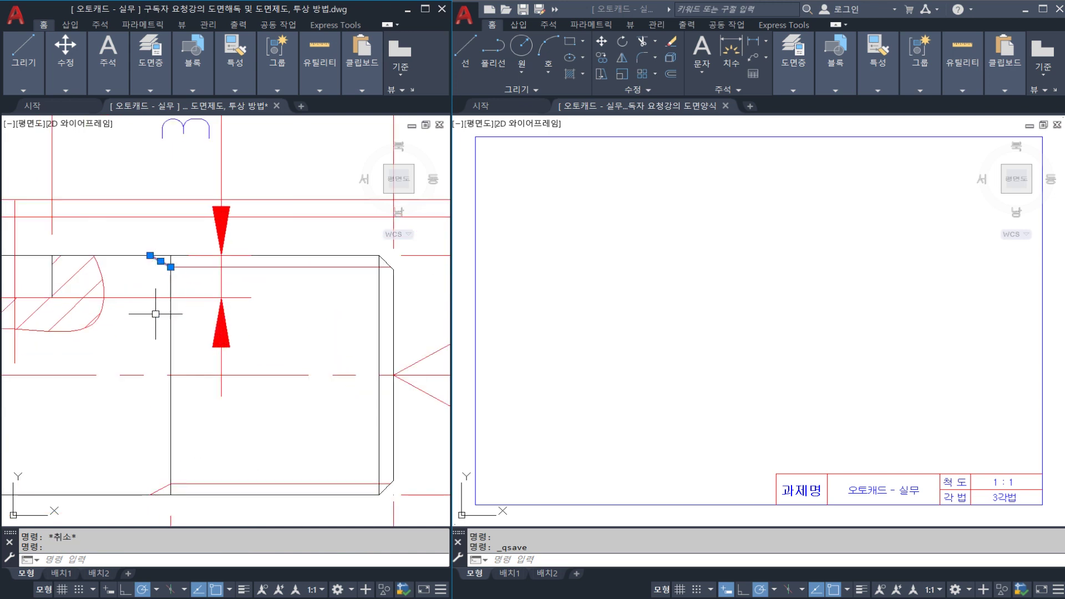
pyautogui.click(155, 488)
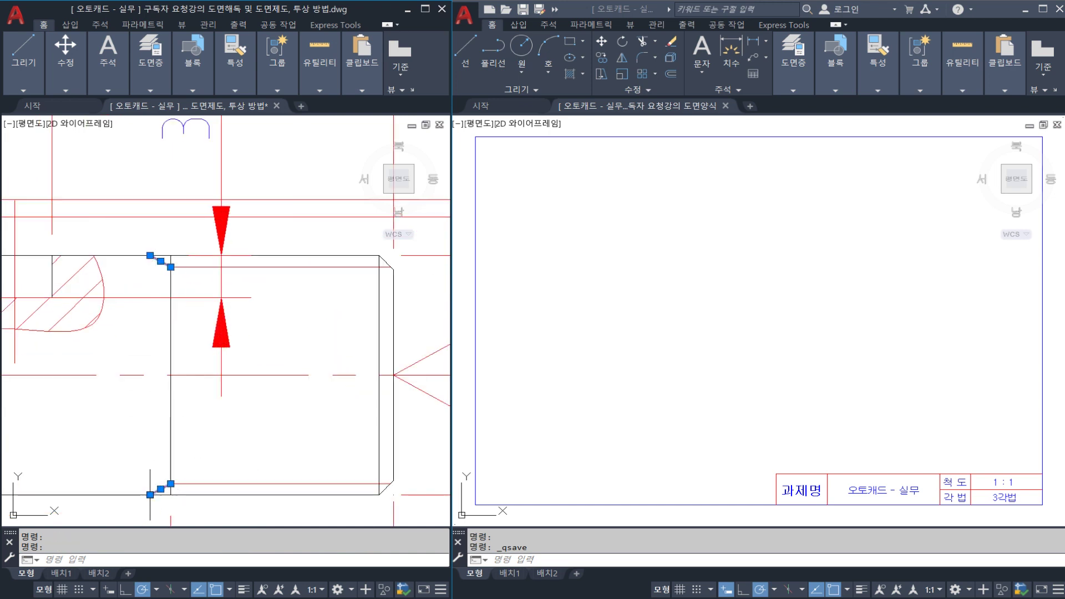
pyautogui.press('Escape')
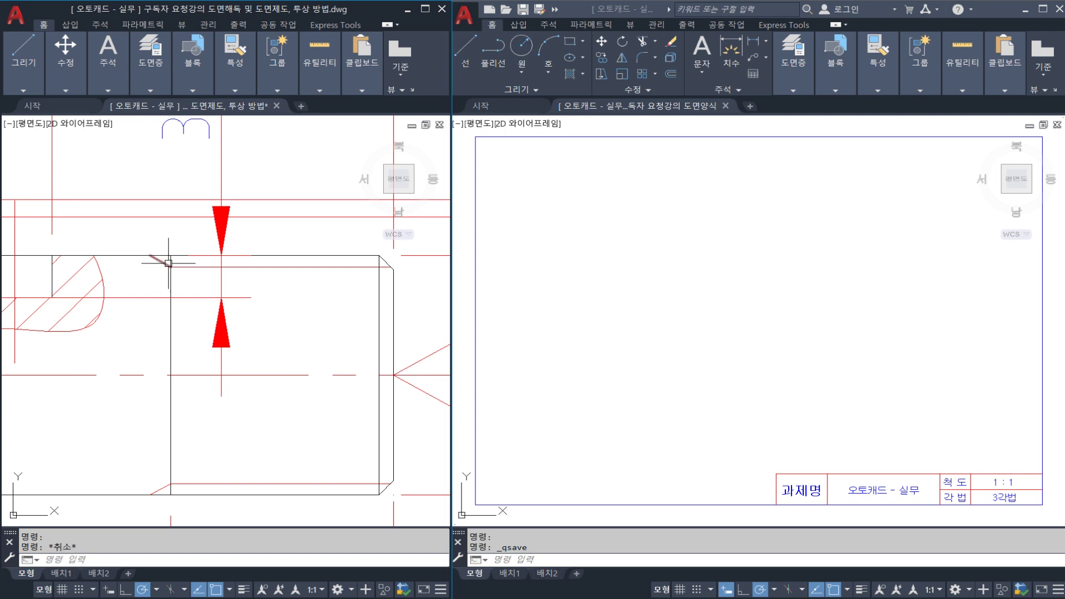
pyautogui.scroll(-3, 184, 277)
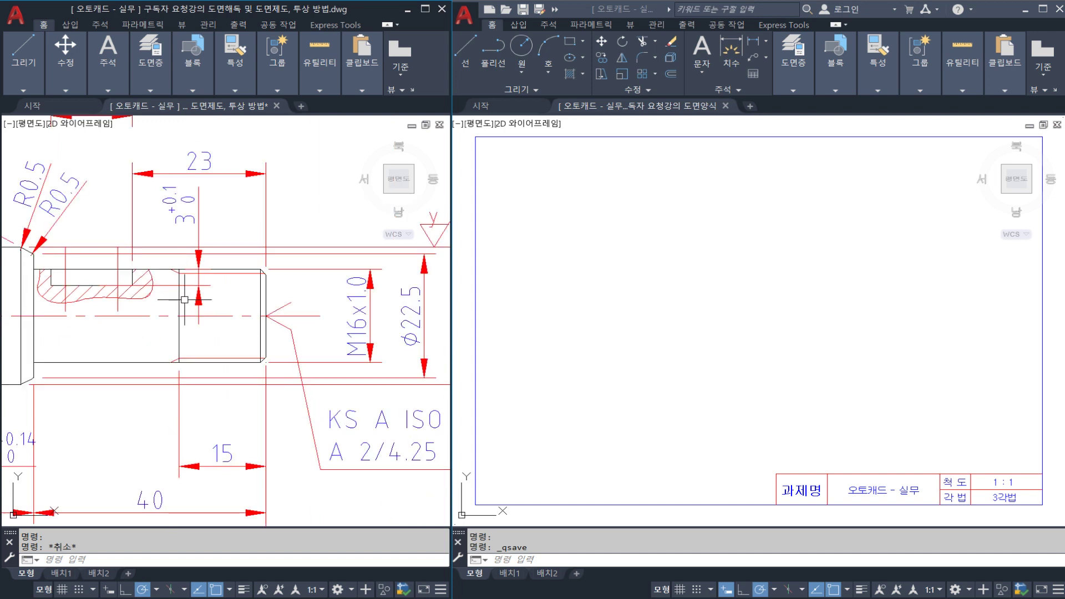
pyautogui.scroll(1, 183, 308)
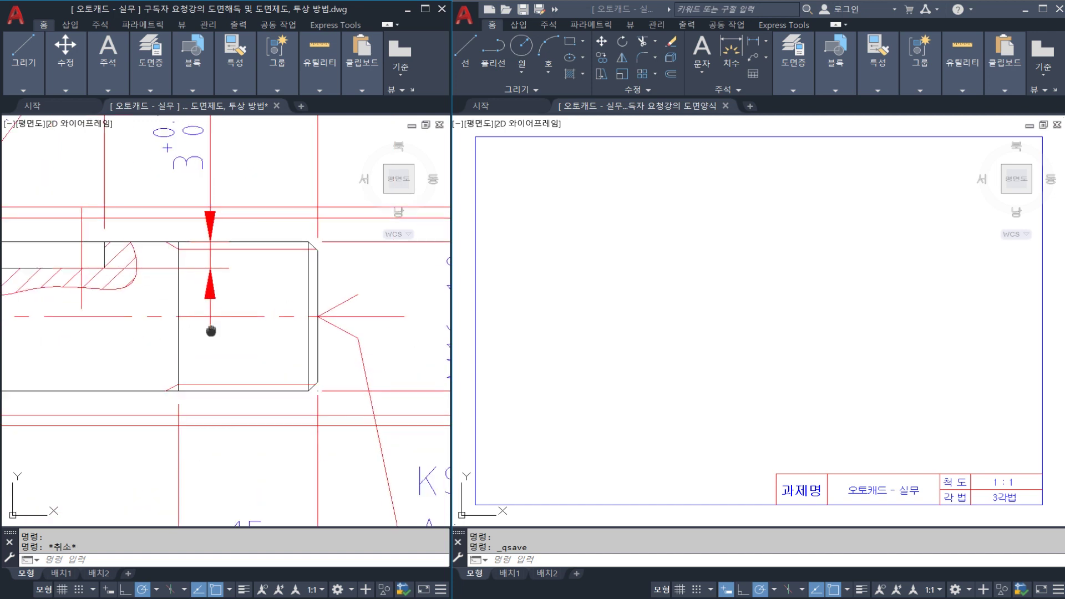
pyautogui.scroll(1, 161, 325)
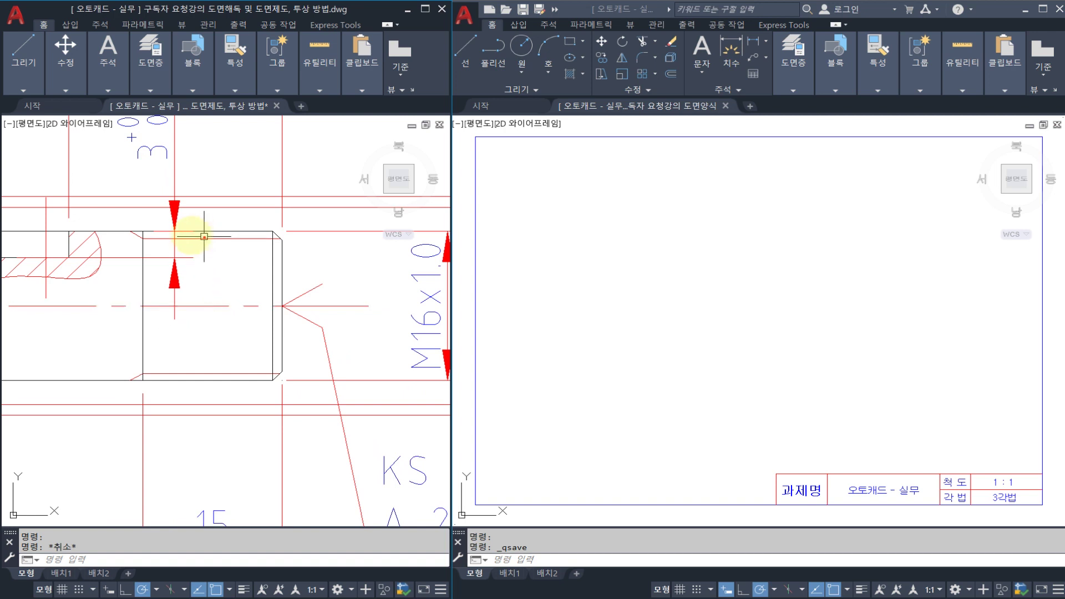
pyautogui.moveTo(139, 231); pyautogui.dragTo(277, 233)
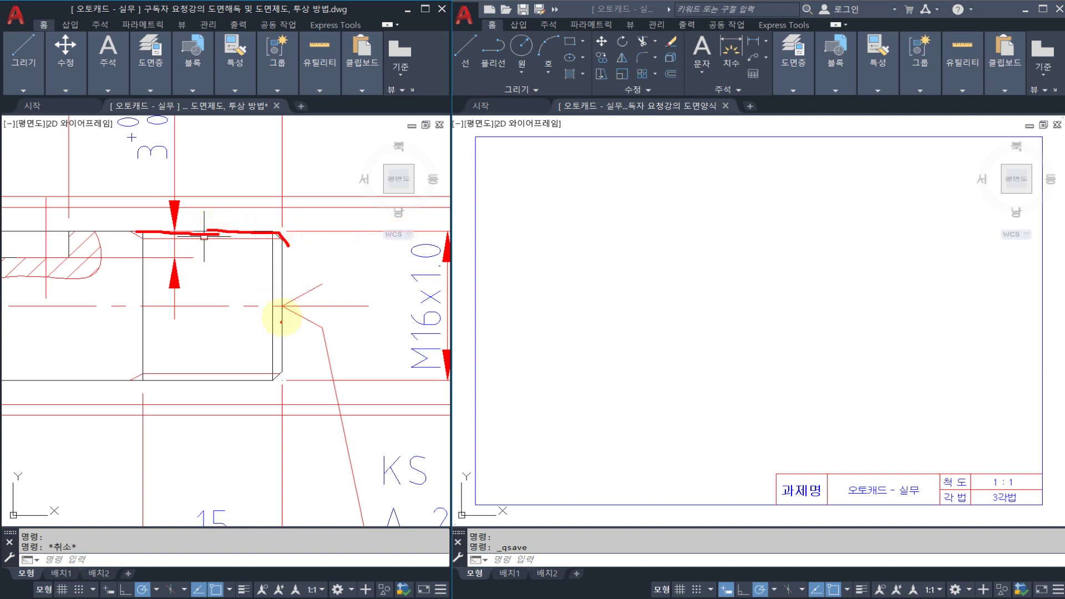
pyautogui.moveTo(344, 272)
pyautogui.mouseDown()
pyautogui.moveTo(259, 276)
pyautogui.moveTo(268, 292)
pyautogui.mouseUp()
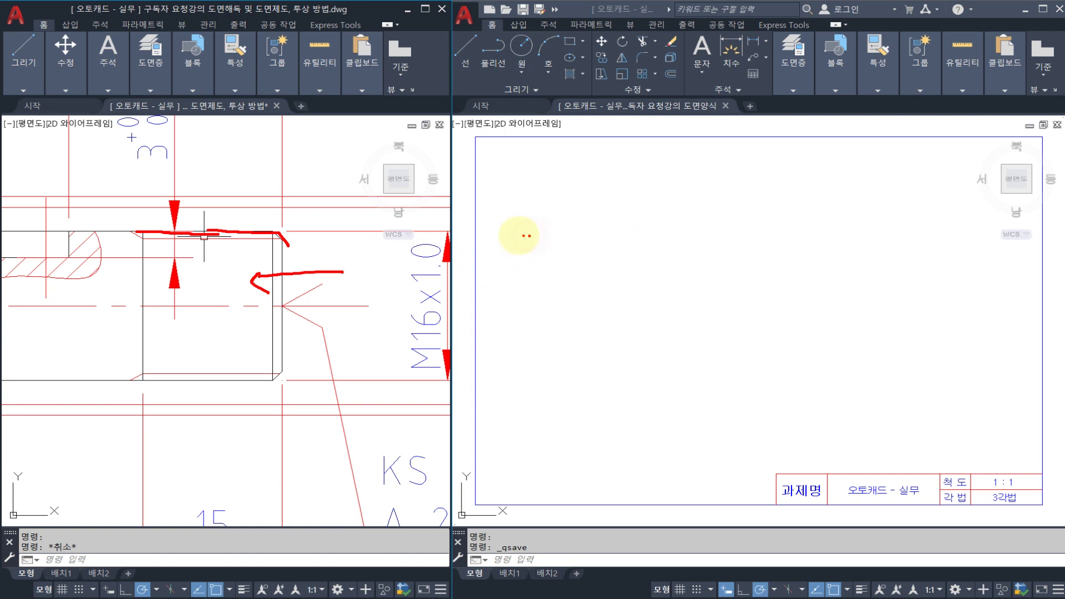
pyautogui.moveTo(519, 236)
pyautogui.mouseDown()
pyautogui.moveTo(855, 220)
pyautogui.moveTo(856, 262)
pyautogui.mouseUp()
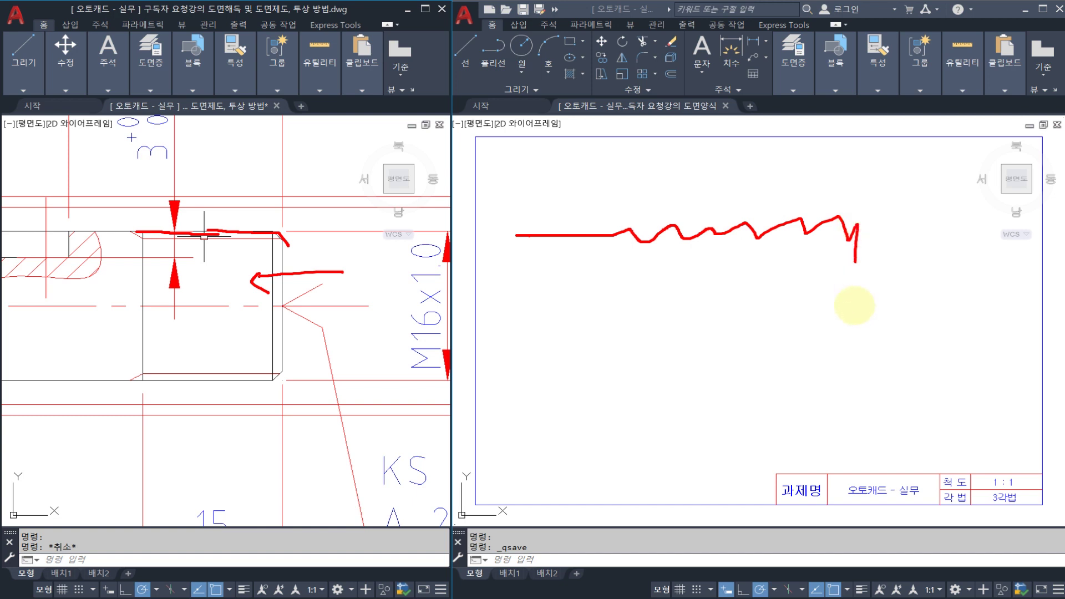
pyautogui.moveTo(855, 306)
pyautogui.mouseDown()
pyautogui.moveTo(838, 357)
pyautogui.moveTo(506, 362)
pyautogui.mouseUp()
pyautogui.moveTo(551, 241); pyautogui.dragTo(538, 365)
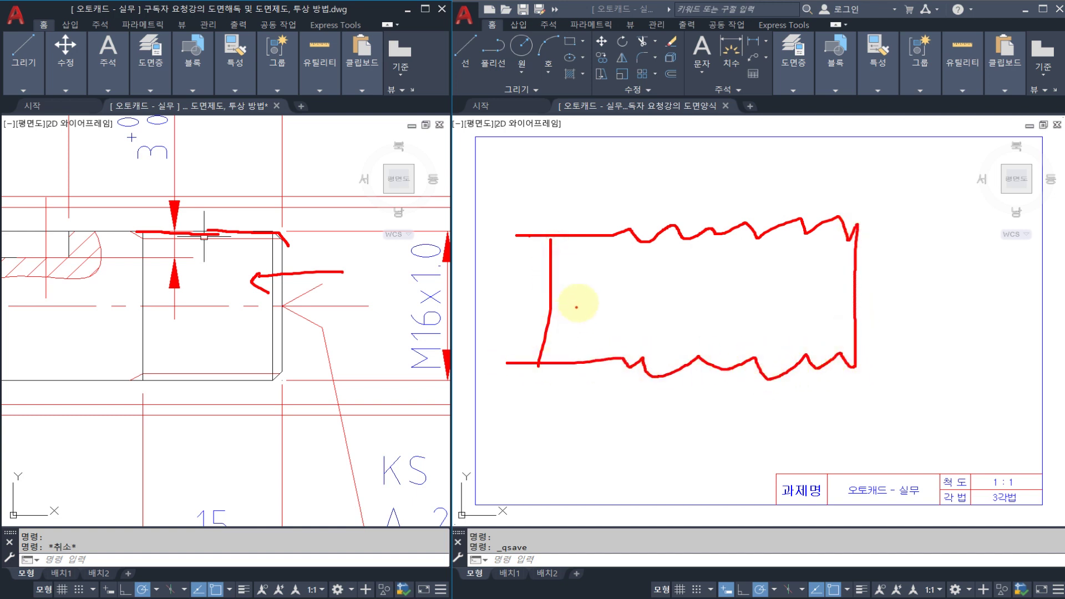
pyautogui.moveTo(612, 234)
pyautogui.mouseDown()
pyautogui.moveTo(632, 217)
pyautogui.moveTo(652, 242)
pyautogui.moveTo(668, 217)
pyautogui.moveTo(688, 239)
pyautogui.moveTo(709, 214)
pyautogui.moveTo(687, 371)
pyautogui.mouseUp()
pyautogui.moveTo(688, 243); pyautogui.dragTo(647, 391)
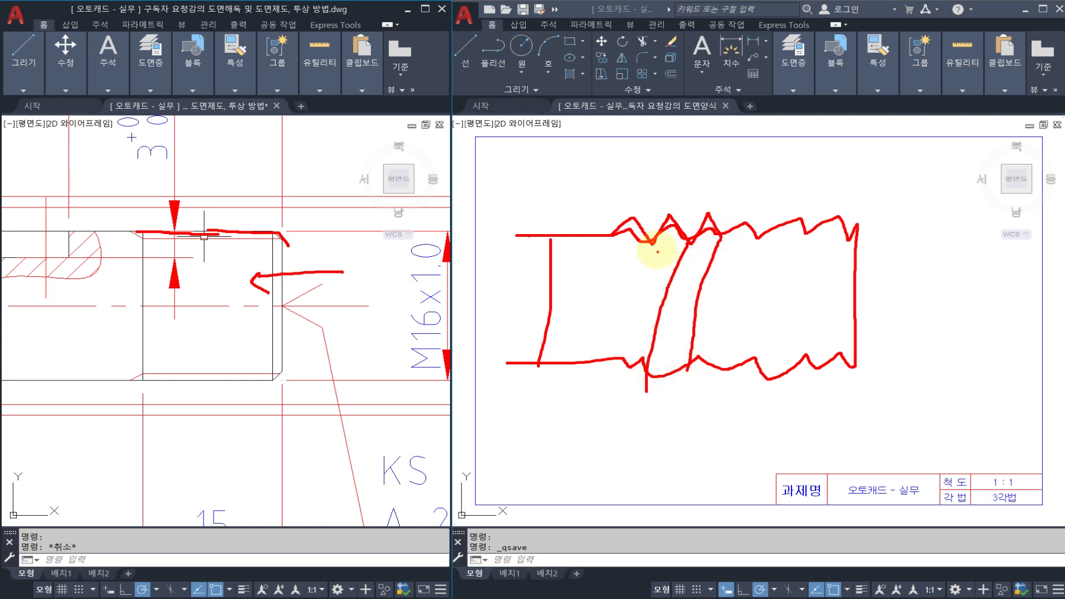
pyautogui.moveTo(653, 241); pyautogui.dragTo(619, 358)
pyautogui.moveTo(757, 234); pyautogui.dragTo(723, 348)
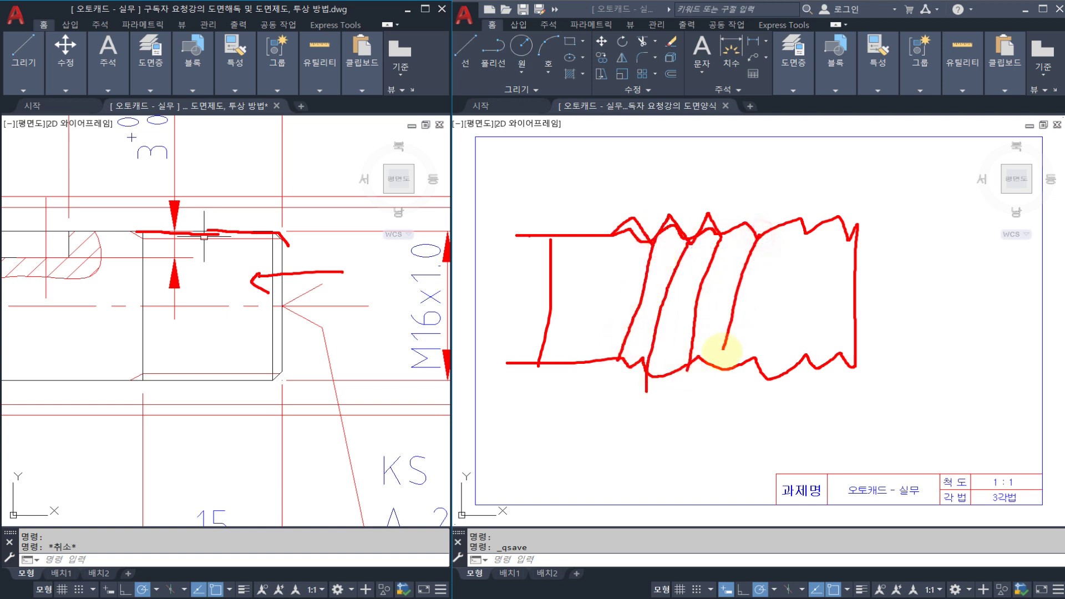
pyautogui.moveTo(950, 225); pyautogui.dragTo(952, 319)
pyautogui.click(762, 253)
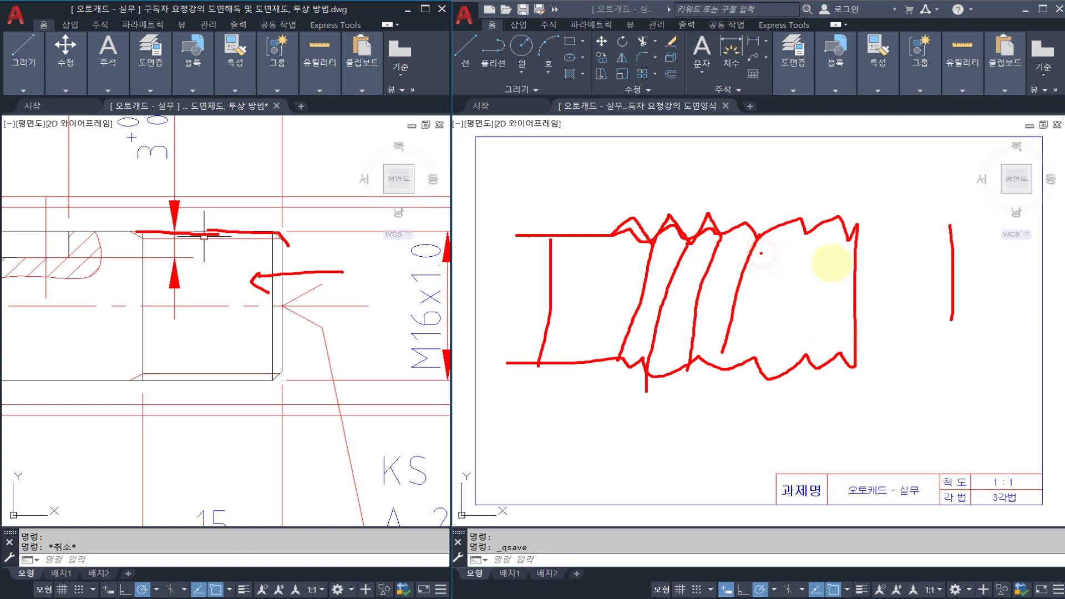
pyautogui.moveTo(940, 226)
pyautogui.mouseDown()
pyautogui.moveTo(1011, 369)
pyautogui.moveTo(949, 358)
pyautogui.mouseUp()
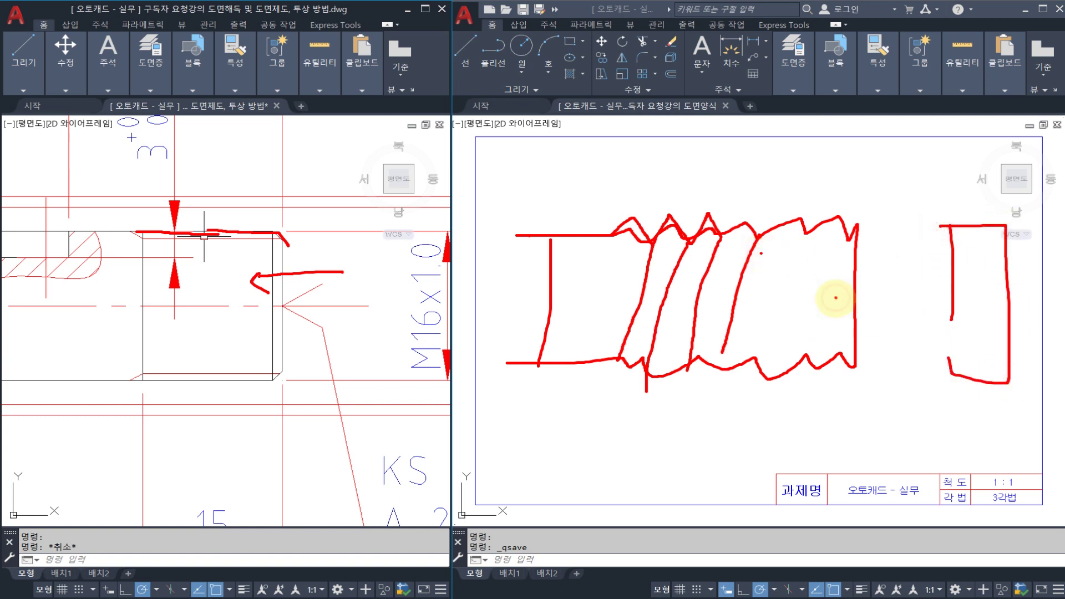
pyautogui.moveTo(837, 299)
pyautogui.mouseDown()
pyautogui.moveTo(954, 299)
pyautogui.moveTo(912, 321)
pyautogui.mouseUp()
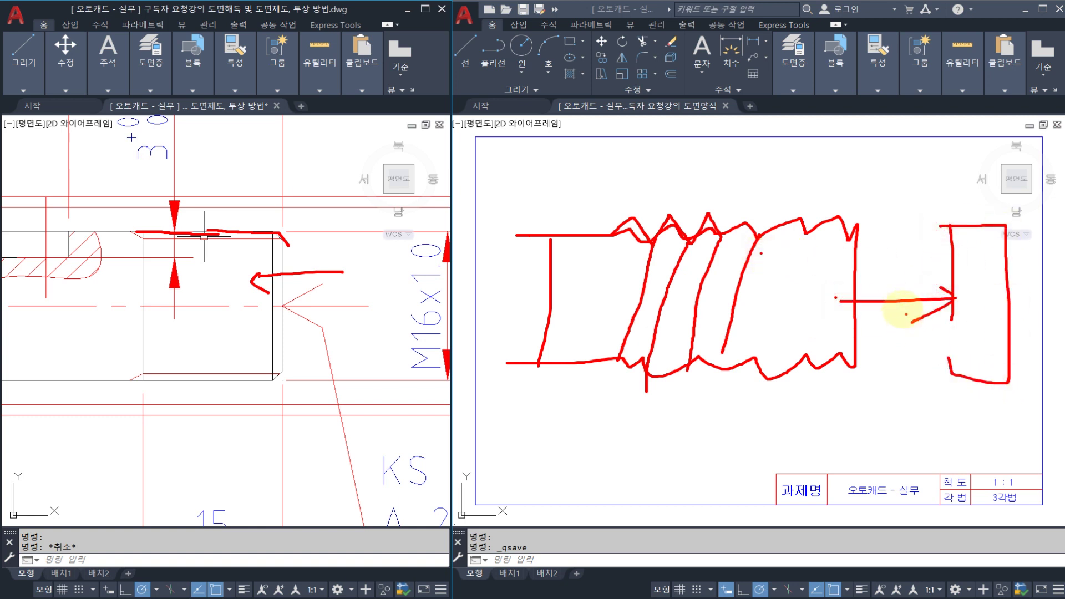
pyautogui.moveTo(818, 274)
pyautogui.mouseDown()
pyautogui.moveTo(962, 273)
pyautogui.moveTo(945, 282)
pyautogui.moveTo(795, 266)
pyautogui.moveTo(820, 274)
pyautogui.mouseUp()
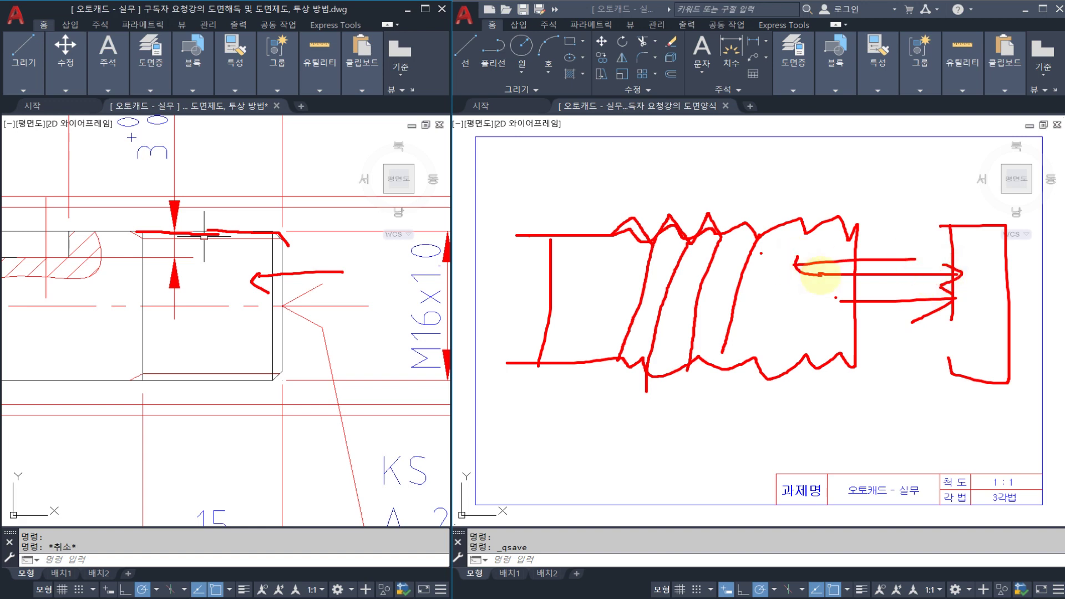
pyautogui.moveTo(798, 311); pyautogui.dragTo(798, 335)
pyautogui.moveTo(786, 381); pyautogui.dragTo(885, 398)
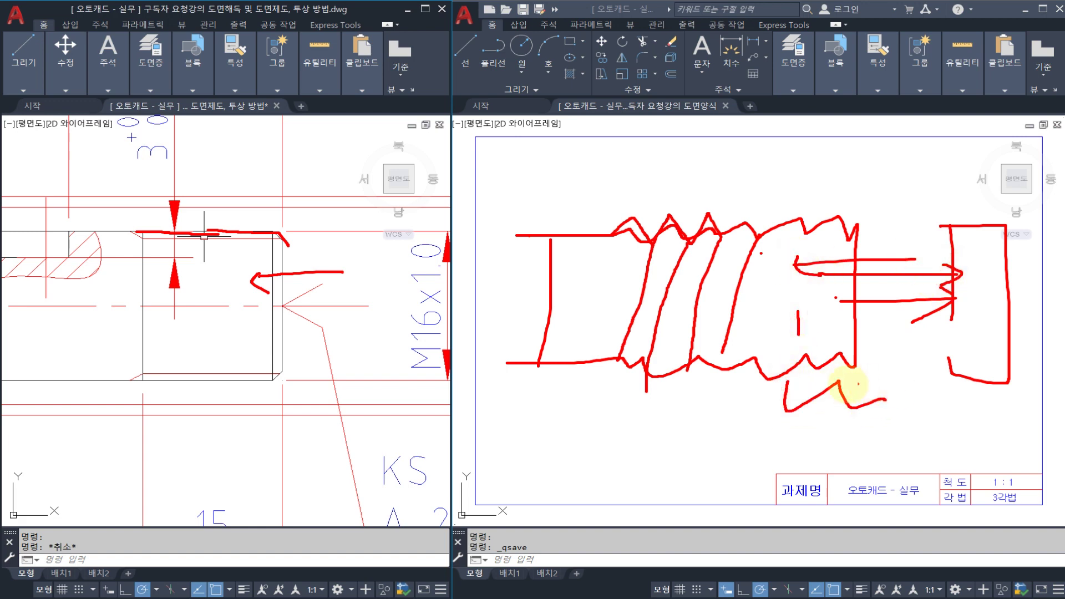
pyautogui.moveTo(617, 250)
pyautogui.mouseDown()
pyautogui.moveTo(333, 258)
pyautogui.moveTo(339, 271)
pyautogui.mouseUp()
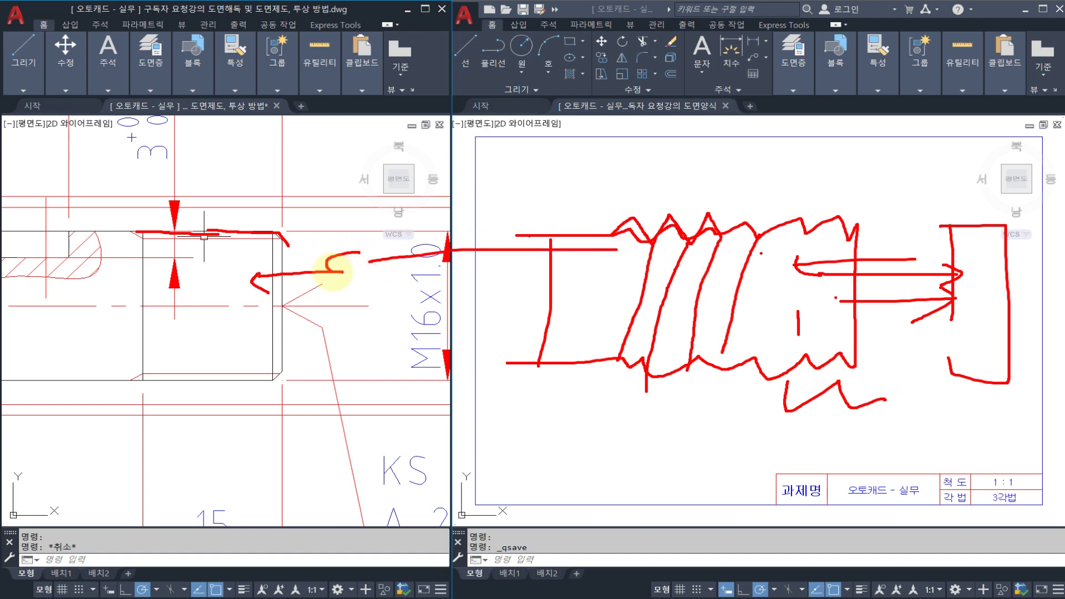
pyautogui.press('e')
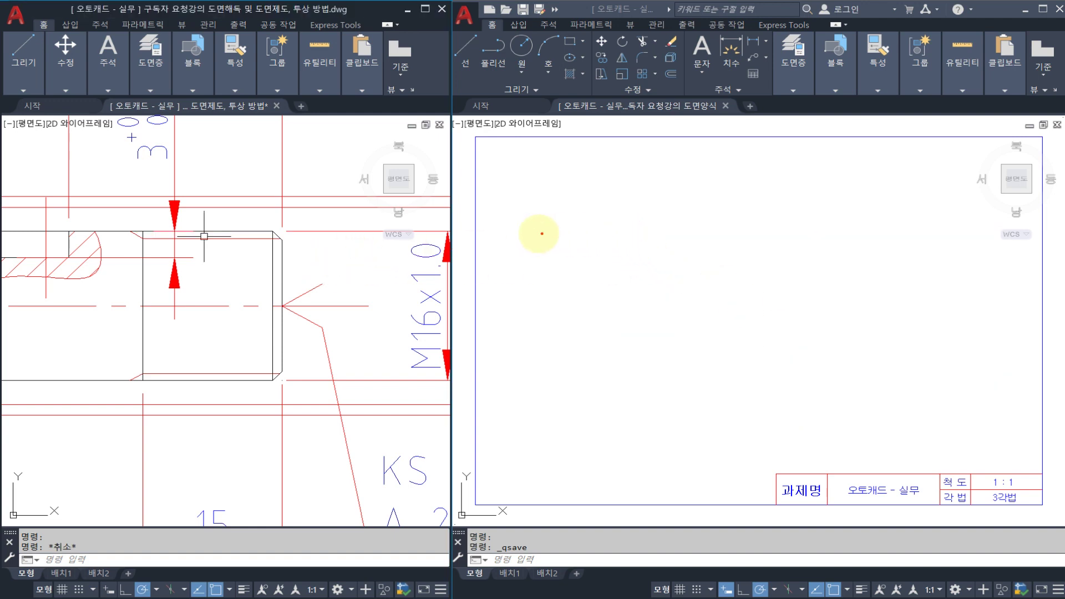
pyautogui.moveTo(558, 237)
pyautogui.mouseDown()
pyautogui.moveTo(596, 244)
pyautogui.moveTo(707, 207)
pyautogui.moveTo(832, 239)
pyautogui.moveTo(975, 202)
pyautogui.moveTo(986, 261)
pyautogui.mouseUp()
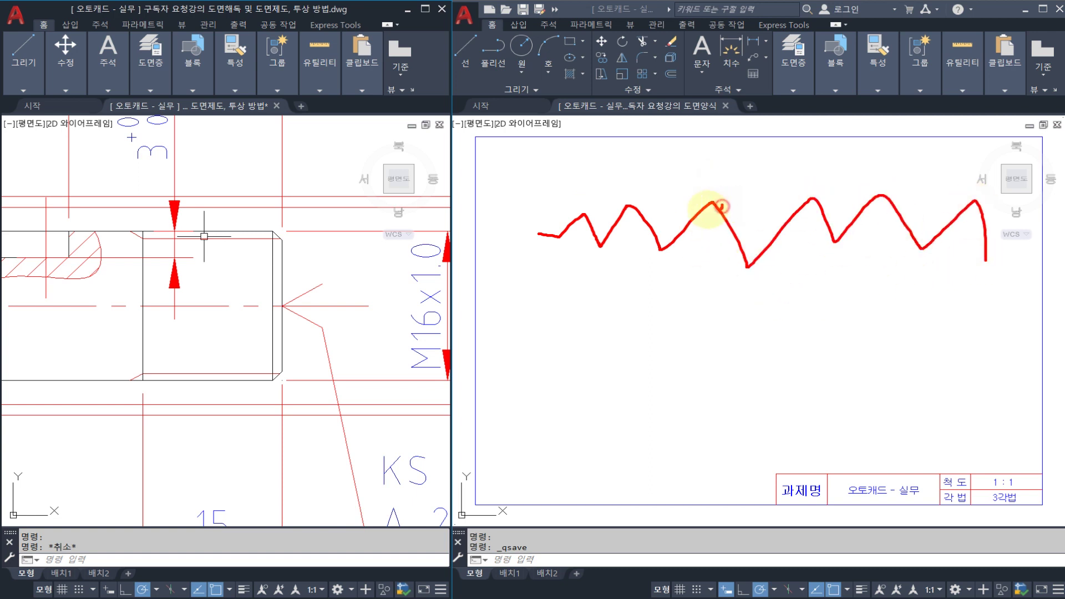
# Circle one crest and one root of the freehand thread profile, and draw lines along its crests and roots
pyautogui.moveTo(709, 209); pyautogui.dragTo(719, 209)
pyautogui.moveTo(746, 260); pyautogui.dragTo(753, 271)
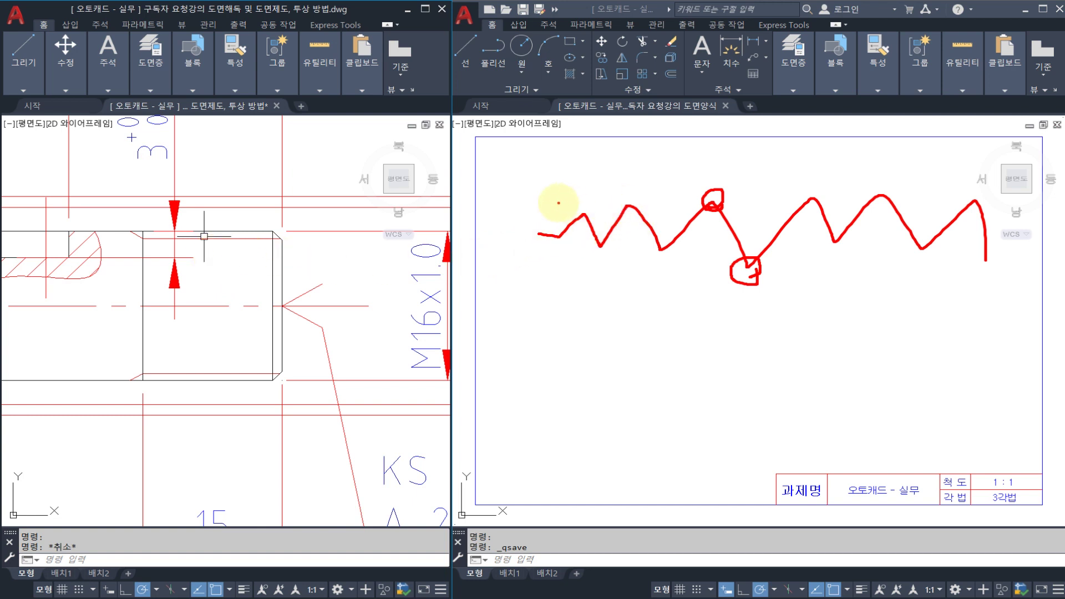
pyautogui.moveTo(559, 203); pyautogui.dragTo(962, 197)
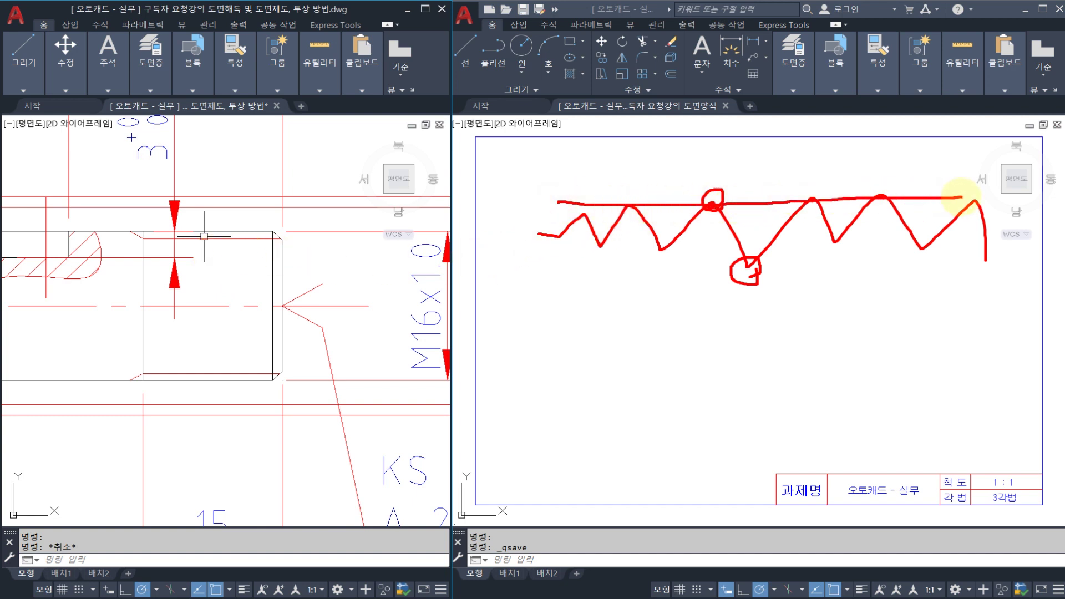
pyautogui.moveTo(567, 259); pyautogui.dragTo(995, 258)
pyautogui.moveTo(692, 257); pyautogui.dragTo(632, 300)
# Circle the upper part of the M16x1.0 thread, mark its outer and root lines, and clear the pen marks
pyautogui.moveTo(233, 276)
pyautogui.mouseDown()
pyautogui.moveTo(262, 273)
pyautogui.moveTo(272, 258)
pyautogui.moveTo(247, 287)
pyautogui.mouseUp()
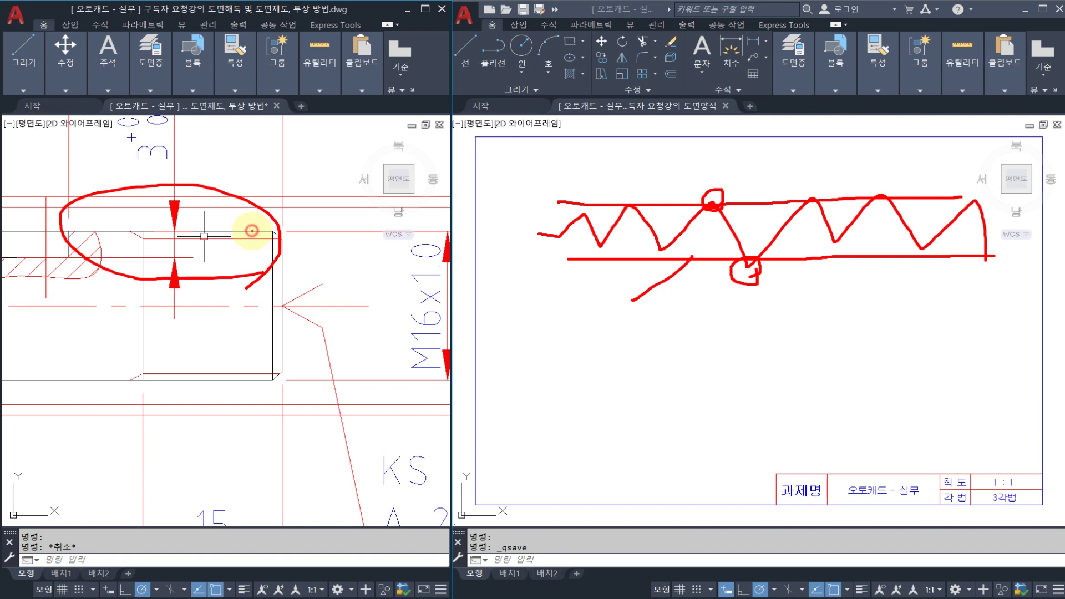
pyautogui.moveTo(251, 231); pyautogui.dragTo(345, 230)
pyautogui.moveTo(256, 379); pyautogui.dragTo(333, 380)
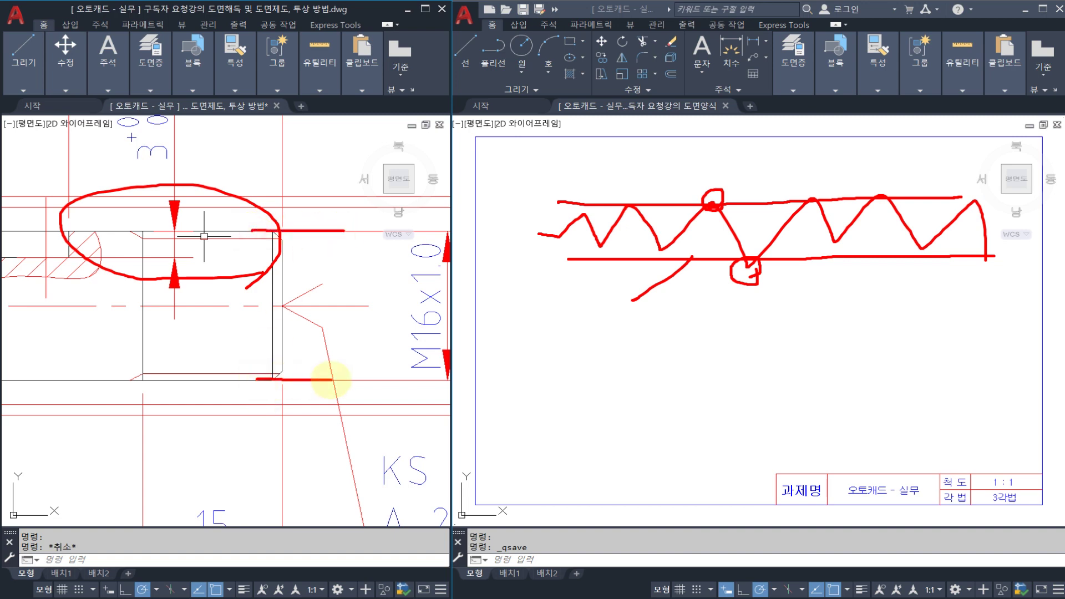
pyautogui.moveTo(256, 242); pyautogui.dragTo(273, 242)
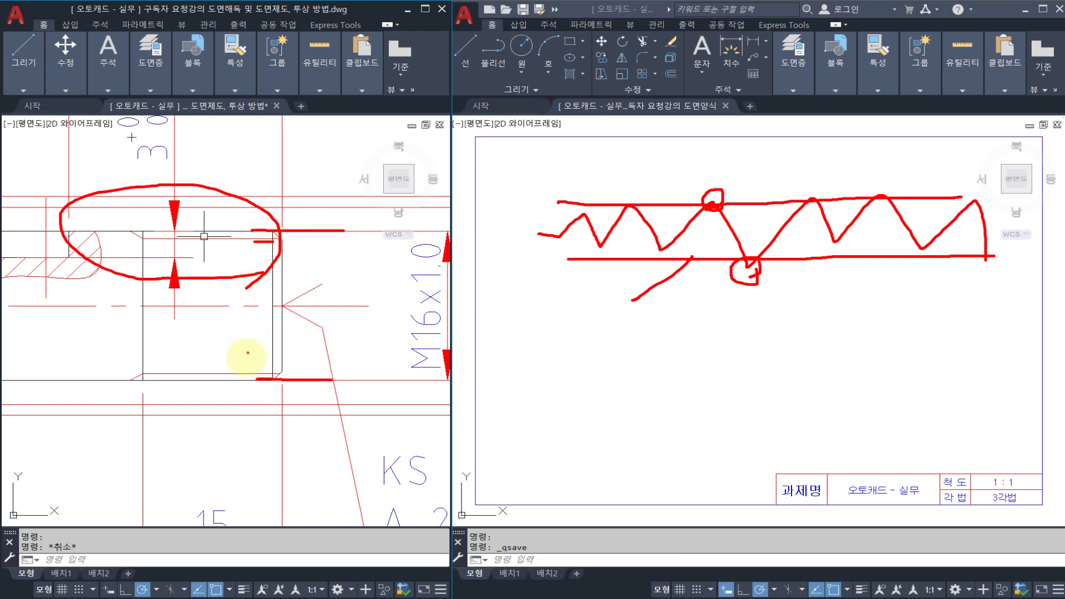
pyautogui.moveTo(238, 372); pyautogui.dragTo(310, 372)
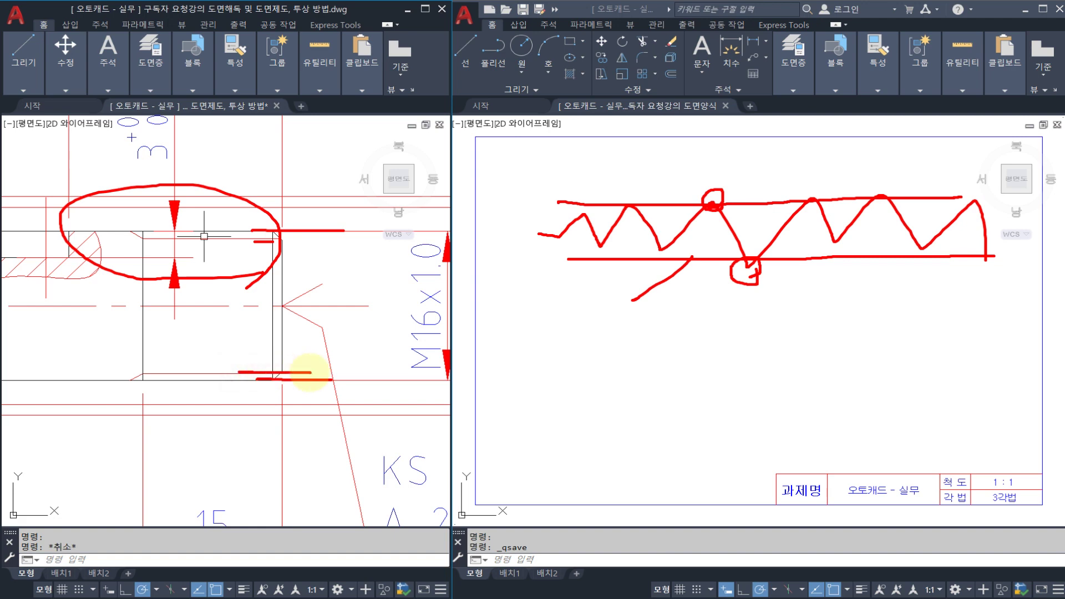
pyautogui.press('Escape')
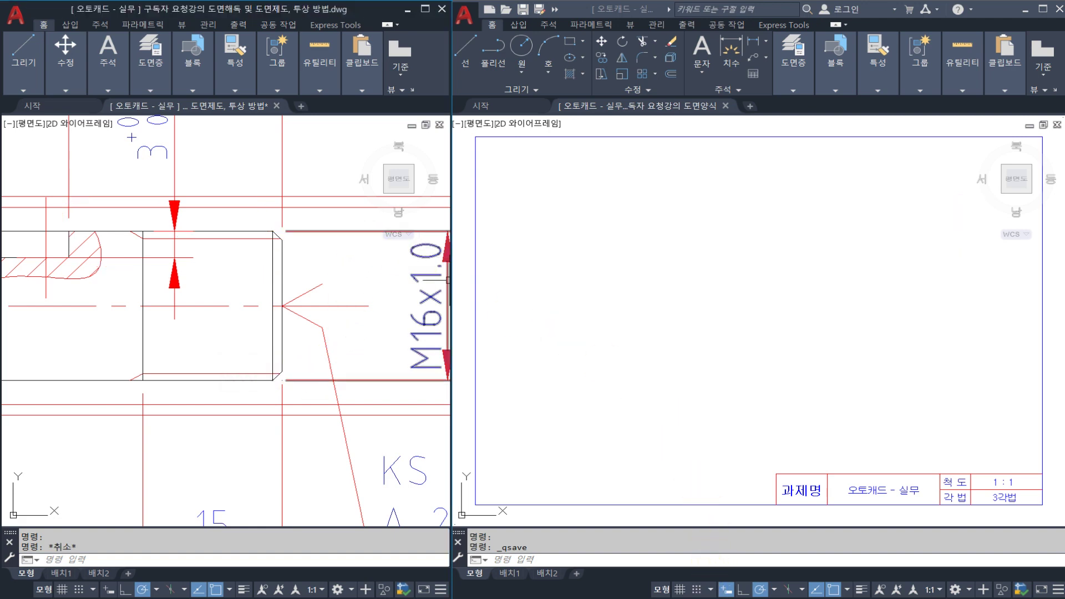
# Switch to the thread standards PDF in ALPDF, look over the metric fine thread table on page 4, and return to the drawing
pyautogui.hotkey('alt', 'Tab')
pyautogui.moveTo(263, 194); pyautogui.dragTo(258, 237)
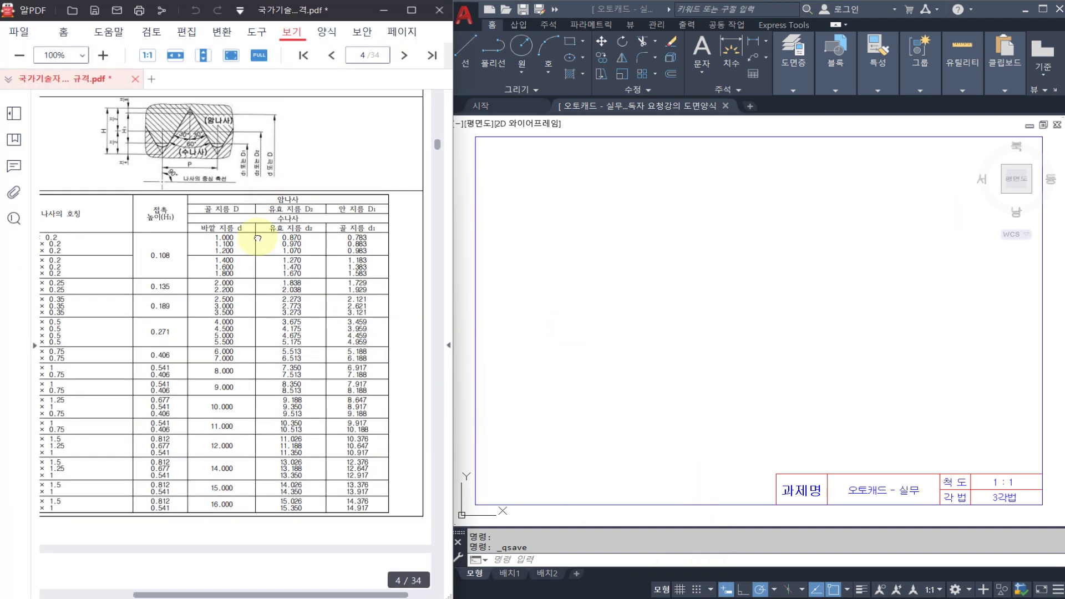
pyautogui.scroll(2, 258, 239)
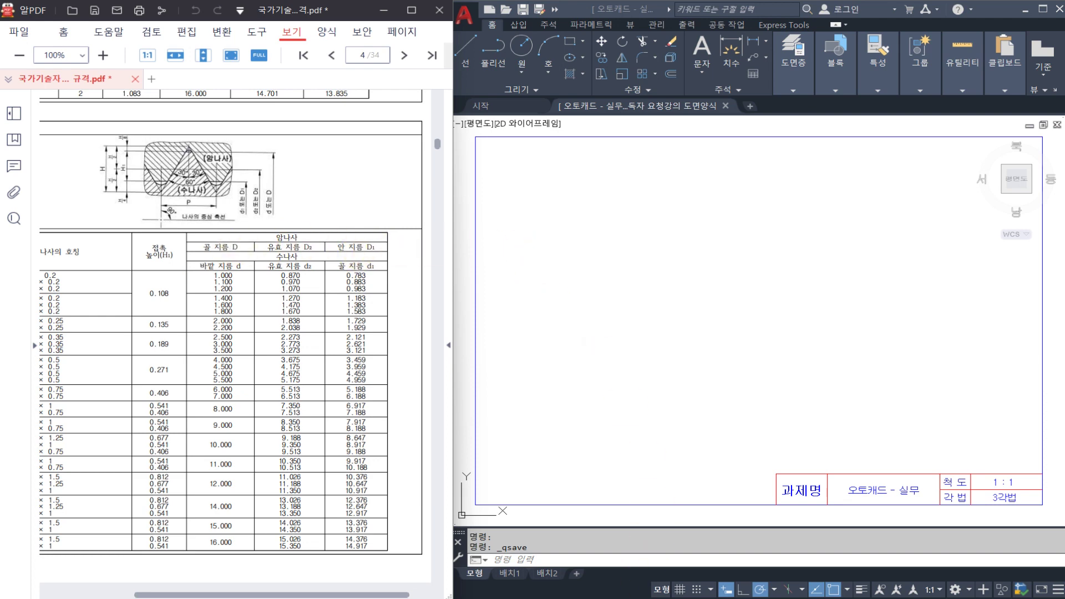
pyautogui.click(383, 10)
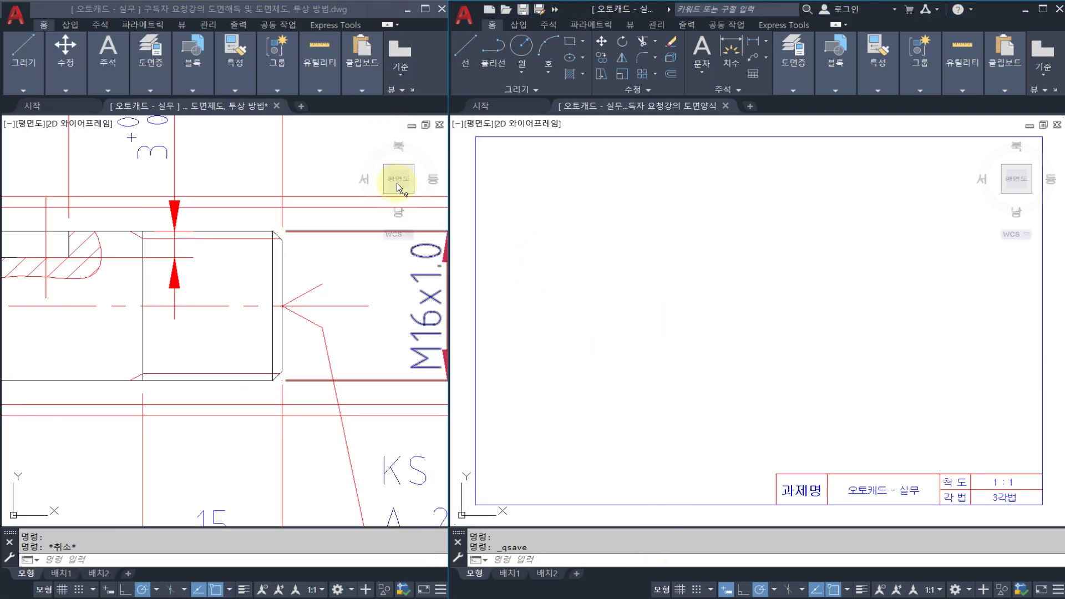
# Circle the shaft's M16x1.0 dimension, draw an arrow from it to the blank sheet, and handwrite M16 there
pyautogui.scroll(-2, 284, 326)
pyautogui.press('Escape')
pyautogui.click(296, 311)
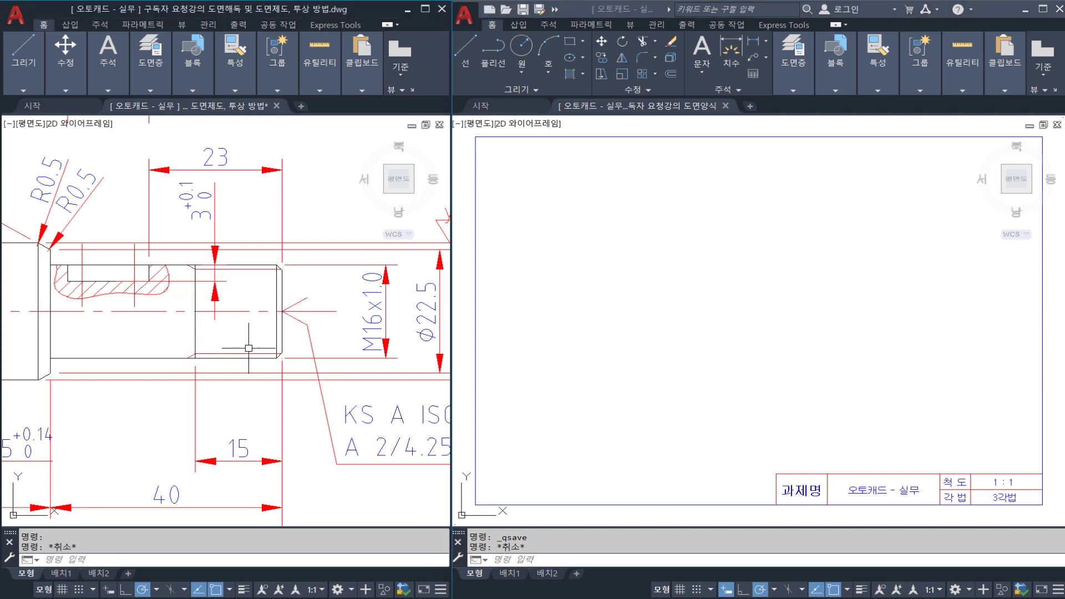
pyautogui.moveTo(248, 347); pyautogui.dragTo(236, 336, button='middle')
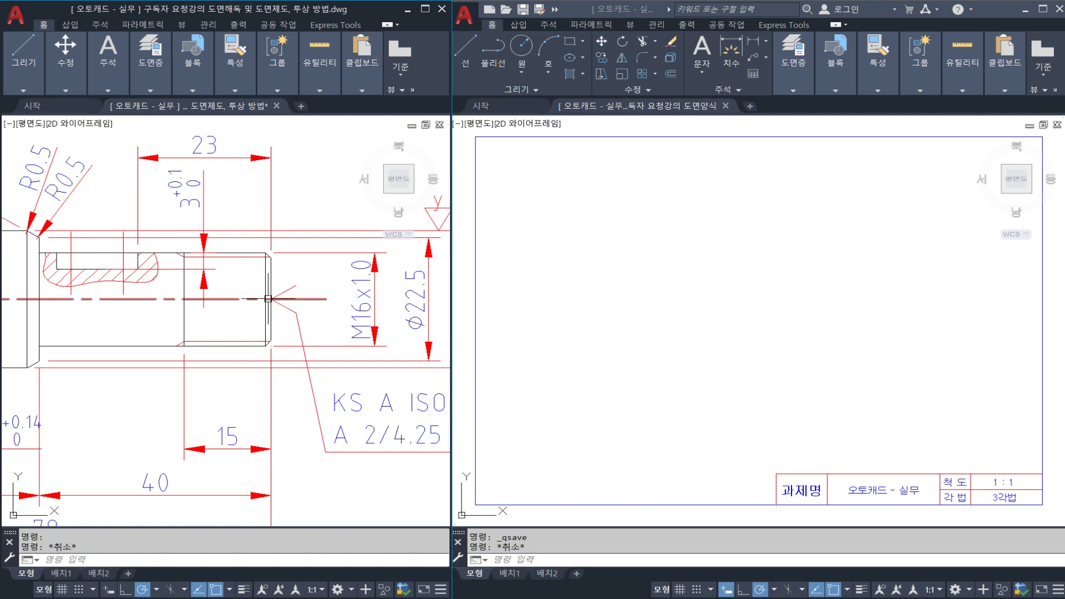
pyautogui.moveTo(161, 305); pyautogui.dragTo(217, 300, button='middle')
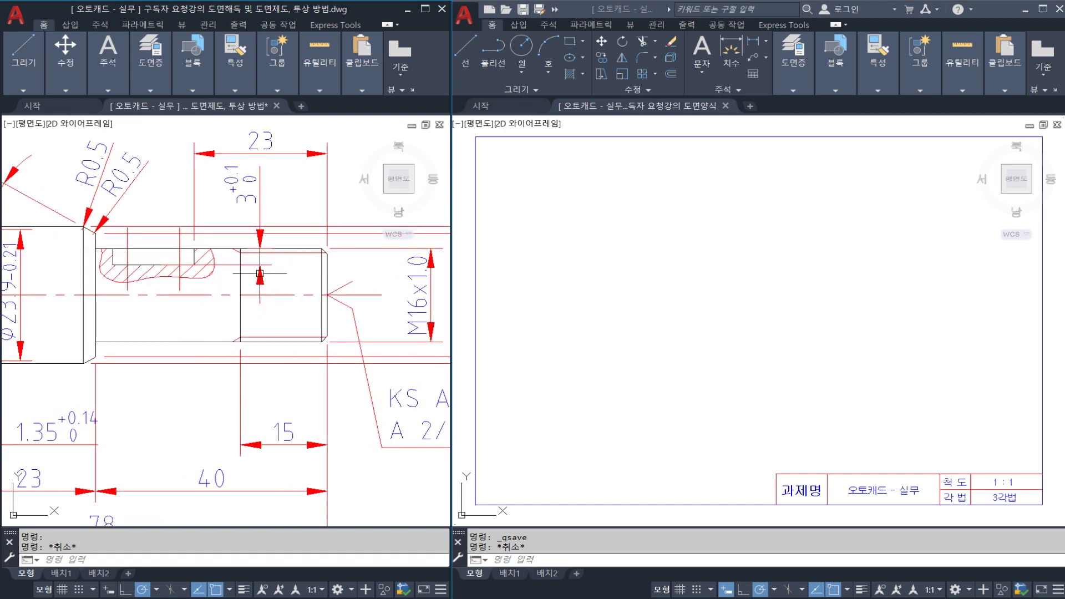
pyautogui.moveTo(367, 306); pyautogui.dragTo(327, 307, button='middle')
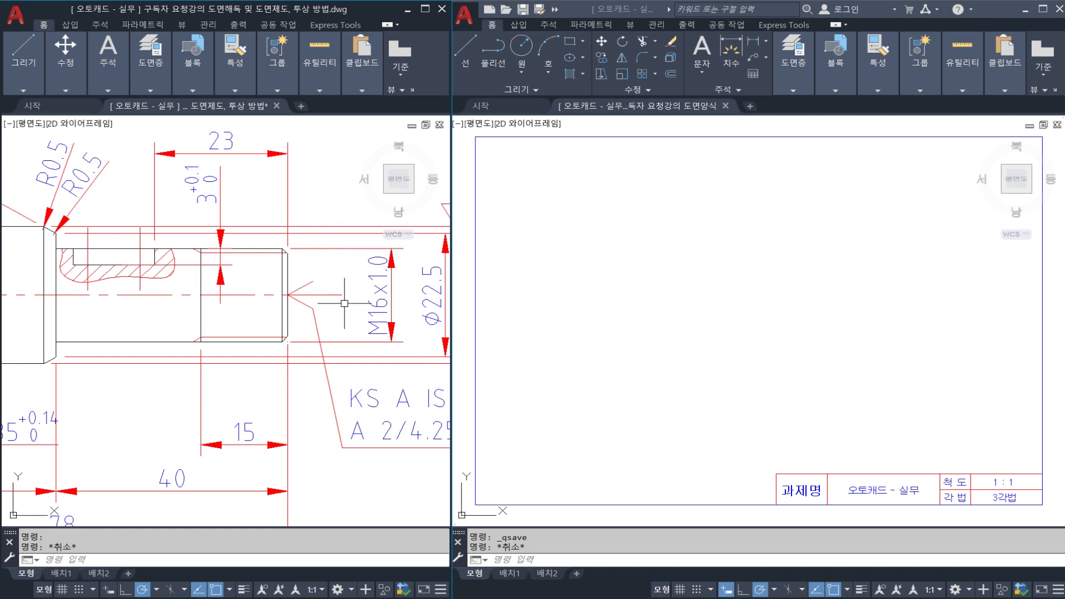
pyautogui.moveTo(397, 359)
pyautogui.mouseDown()
pyautogui.moveTo(341, 304)
pyautogui.moveTo(406, 233)
pyautogui.moveTo(393, 360)
pyautogui.moveTo(566, 322)
pyautogui.moveTo(567, 334)
pyautogui.mouseUp()
pyautogui.moveTo(642, 364)
pyautogui.mouseDown()
pyautogui.moveTo(655, 306)
pyautogui.moveTo(692, 363)
pyautogui.mouseUp()
pyautogui.moveTo(715, 299)
pyautogui.mouseDown()
pyautogui.moveTo(713, 359)
pyautogui.moveTo(757, 351)
pyautogui.moveTo(746, 340)
pyautogui.mouseUp()
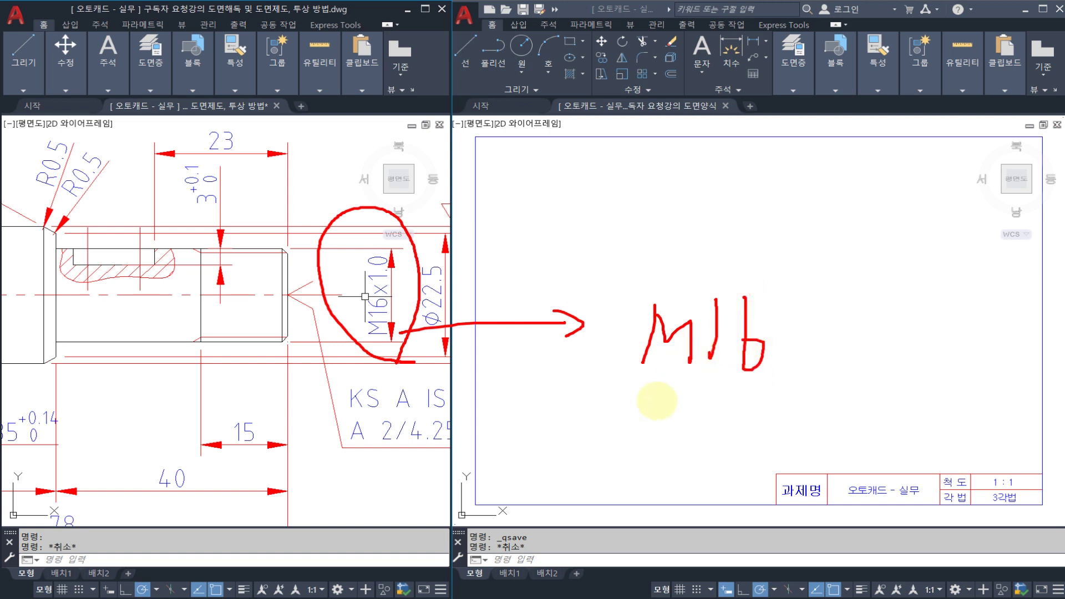
# Emphasise the handwritten M16 with an enclosing loop and underlines, and circle its letter M
pyautogui.moveTo(657, 400)
pyautogui.mouseDown()
pyautogui.moveTo(816, 321)
pyautogui.moveTo(590, 357)
pyautogui.moveTo(728, 408)
pyautogui.mouseUp()
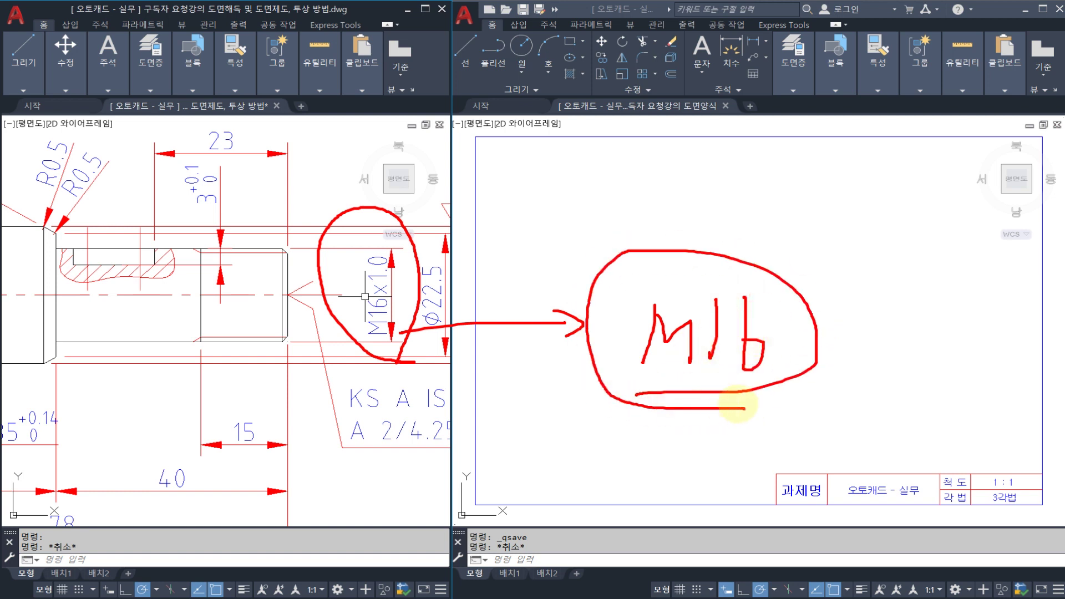
pyautogui.moveTo(639, 384); pyautogui.dragTo(738, 385)
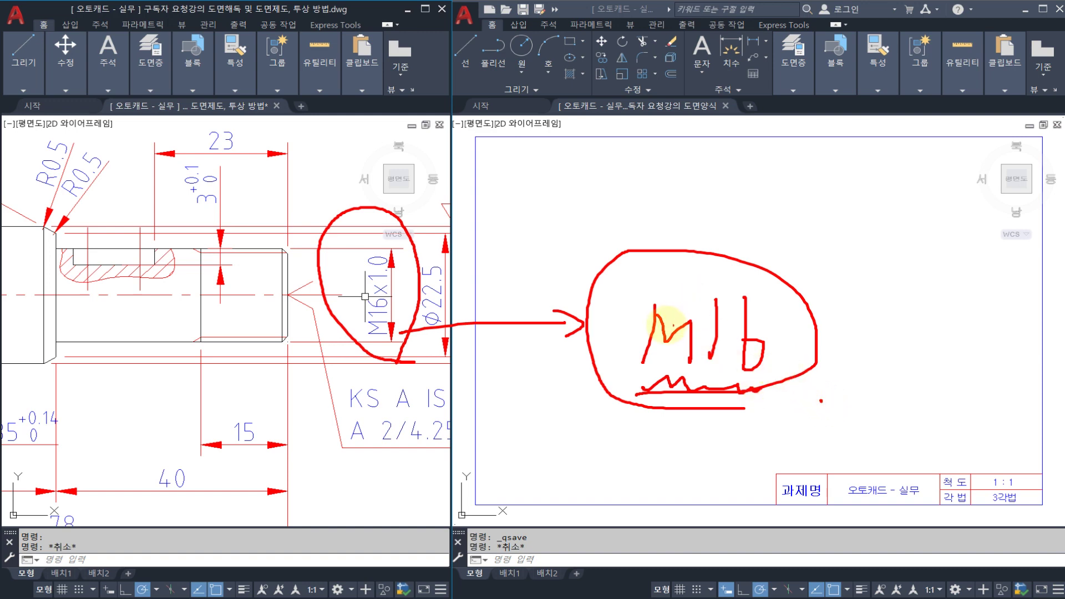
pyautogui.moveTo(664, 364)
pyautogui.mouseDown()
pyautogui.moveTo(623, 328)
pyautogui.moveTo(689, 304)
pyautogui.moveTo(657, 381)
pyautogui.moveTo(765, 373)
pyautogui.mouseUp()
pyautogui.moveTo(774, 280); pyautogui.dragTo(812, 244)
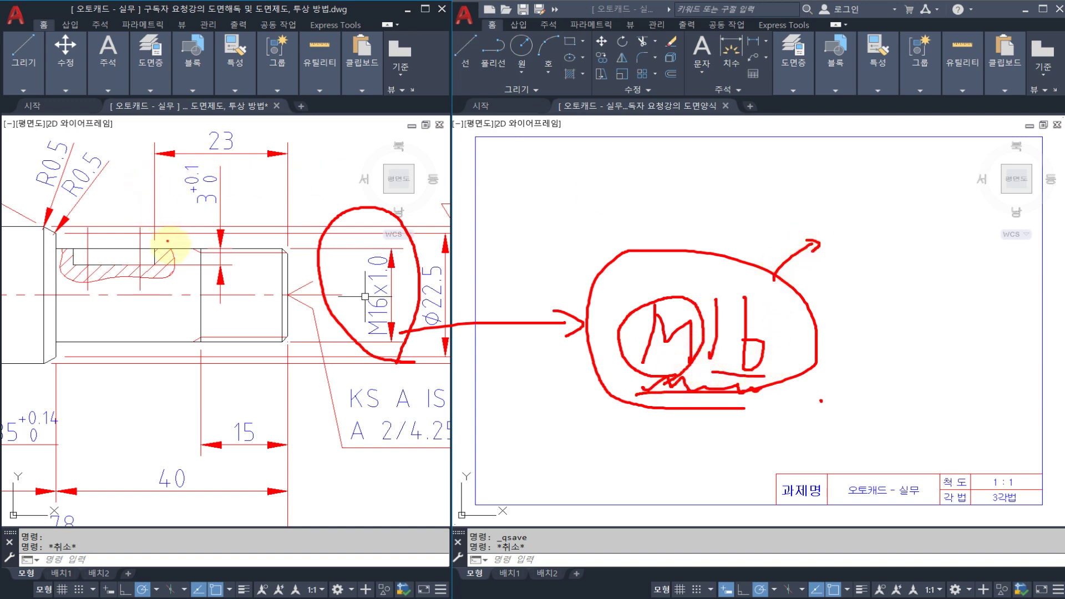
# Mark the upper and lower outer lines of the shaft end, and circle the 1.0 pitch in the M16x1.0 dimension
pyautogui.moveTo(173, 248); pyautogui.dragTo(197, 248)
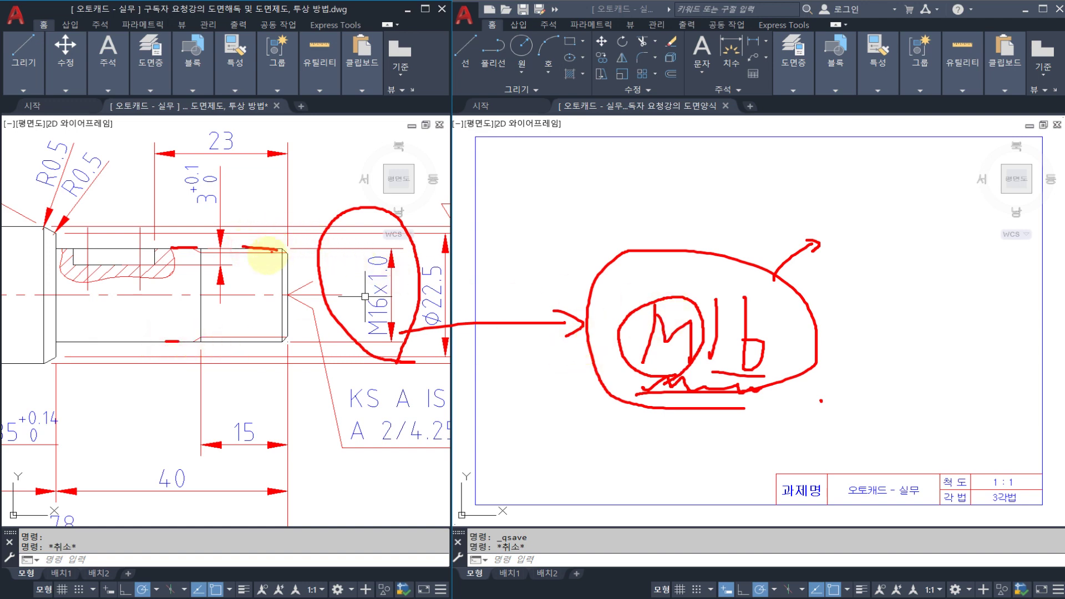
pyautogui.moveTo(242, 342); pyautogui.dragTo(278, 340)
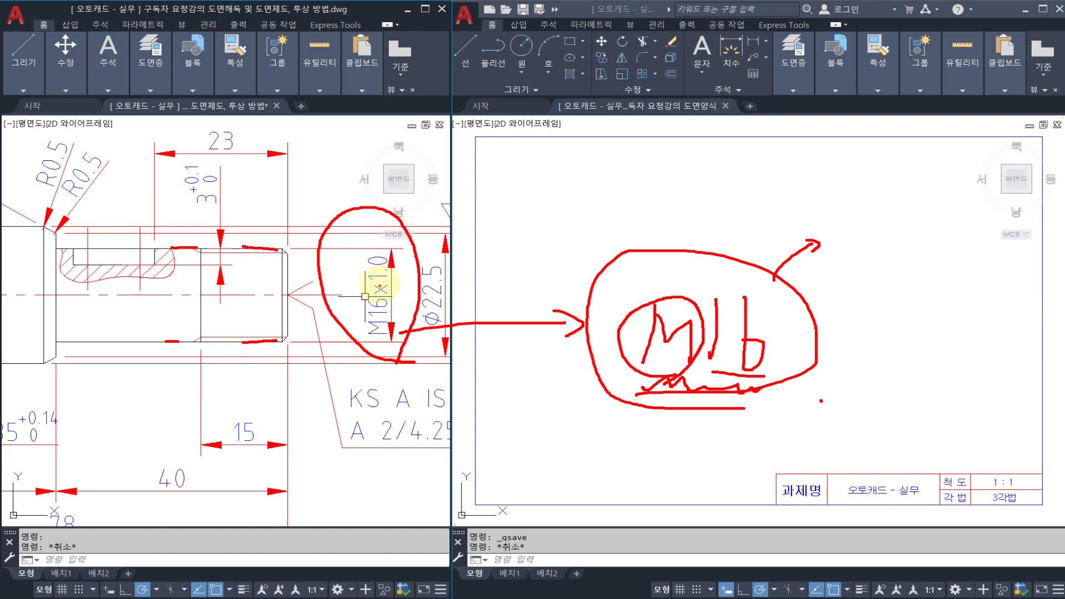
pyautogui.moveTo(365, 281)
pyautogui.mouseDown()
pyautogui.moveTo(357, 274)
pyautogui.moveTo(368, 242)
pyautogui.mouseUp()
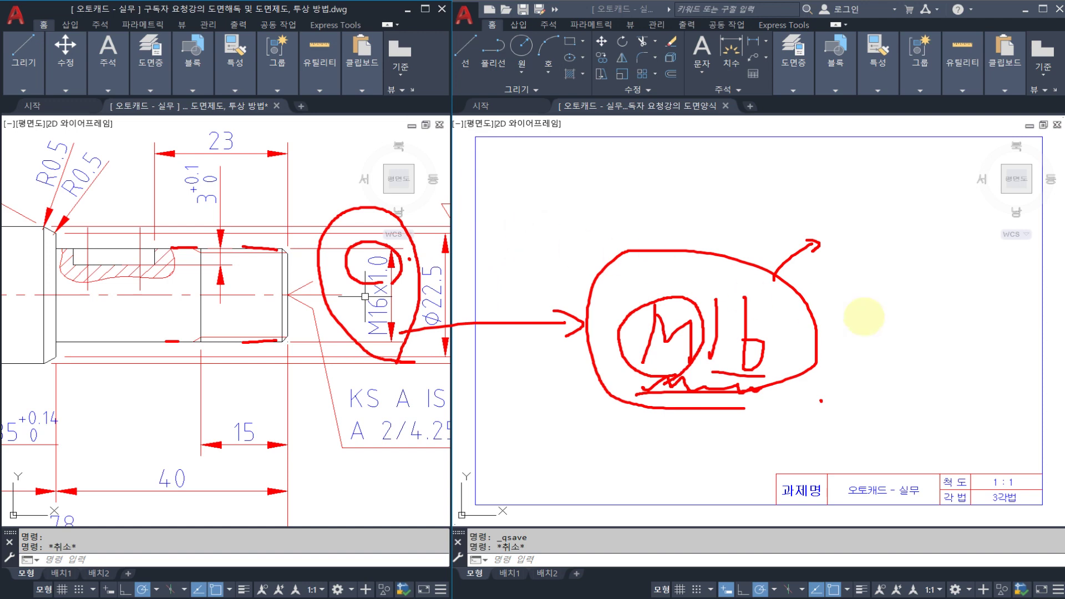
# Handwrite ×1.0 after the M16 note on the sheet, and mark the upper root line of the shaft's thread
pyautogui.moveTo(818, 331)
pyautogui.mouseDown()
pyautogui.moveTo(784, 365)
pyautogui.moveTo(882, 389)
pyautogui.mouseUp()
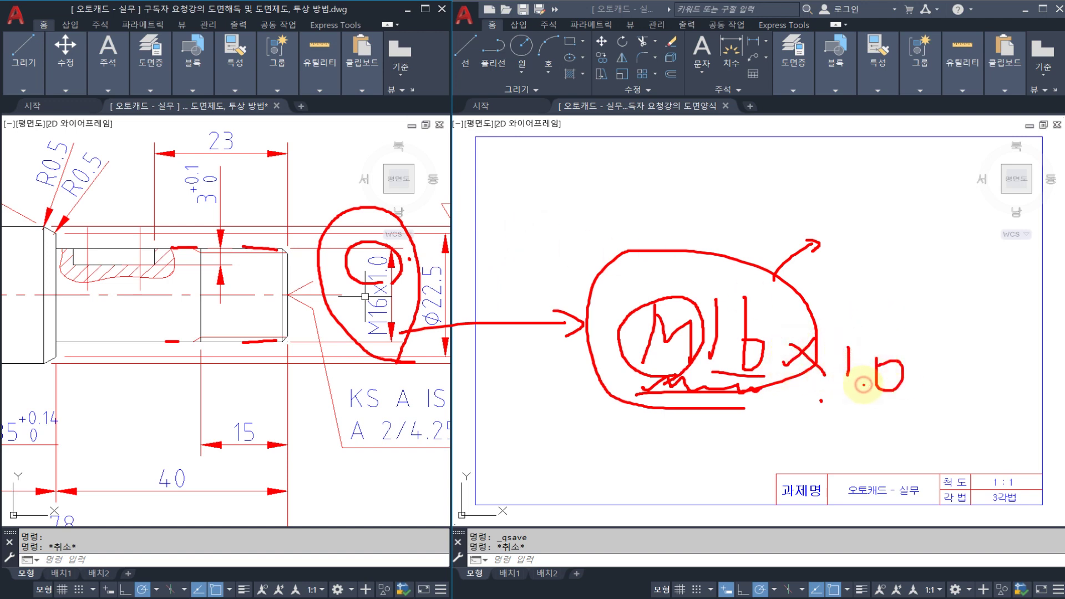
pyautogui.click(863, 384)
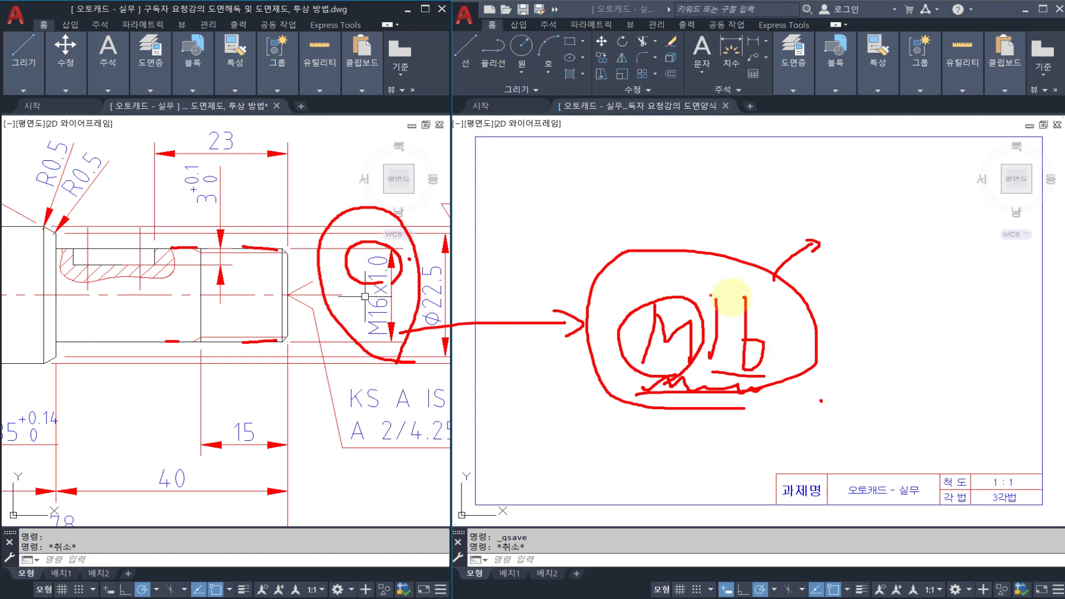
pyautogui.moveTo(815, 321)
pyautogui.mouseDown()
pyautogui.moveTo(782, 343)
pyautogui.moveTo(808, 343)
pyautogui.mouseUp()
pyautogui.moveTo(855, 317); pyautogui.dragTo(856, 357)
pyautogui.click(878, 355)
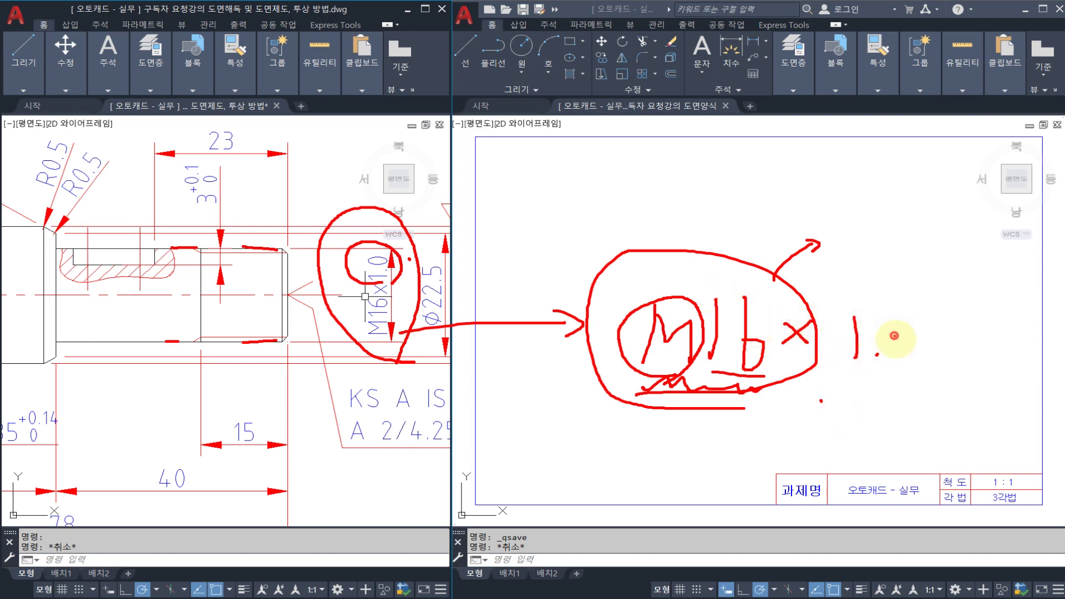
pyautogui.moveTo(904, 327); pyautogui.dragTo(900, 333)
pyautogui.moveTo(896, 374)
pyautogui.mouseDown()
pyautogui.moveTo(790, 377)
pyautogui.moveTo(942, 380)
pyautogui.mouseUp()
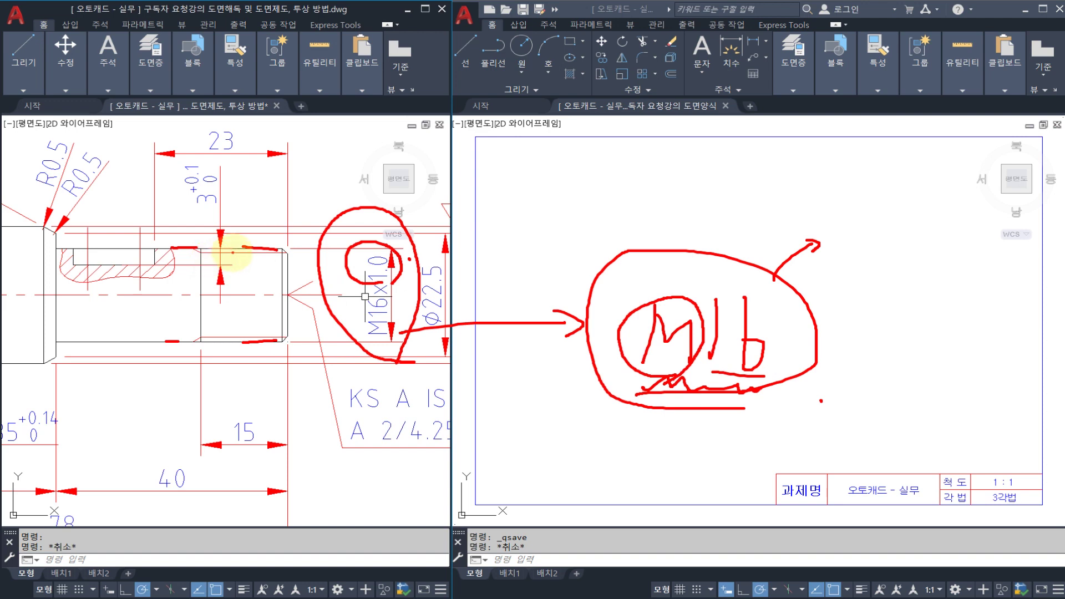
pyautogui.moveTo(234, 254); pyautogui.dragTo(234, 294)
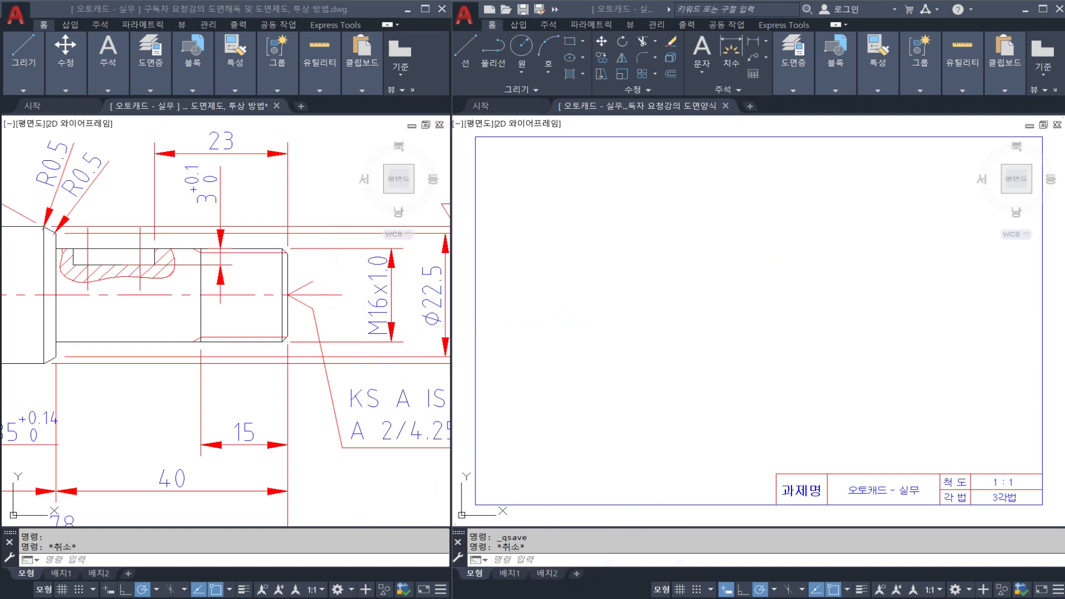
# Switch to the thread standards PDF and examine the M16 row of the metric coarse thread table (10. 미터 보통 나사)
pyautogui.hotkey('alt', 'Tab')
pyautogui.moveTo(264, 269); pyautogui.dragTo(277, 441)
pyautogui.moveTo(221, 361); pyautogui.dragTo(232, 415)
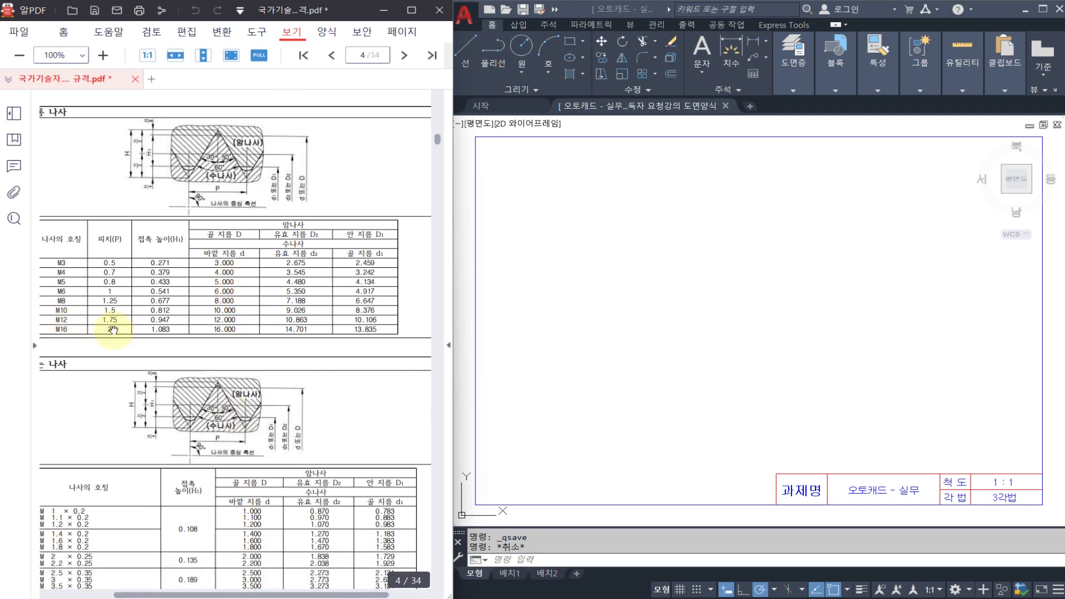
pyautogui.moveTo(95, 306); pyautogui.dragTo(155, 309)
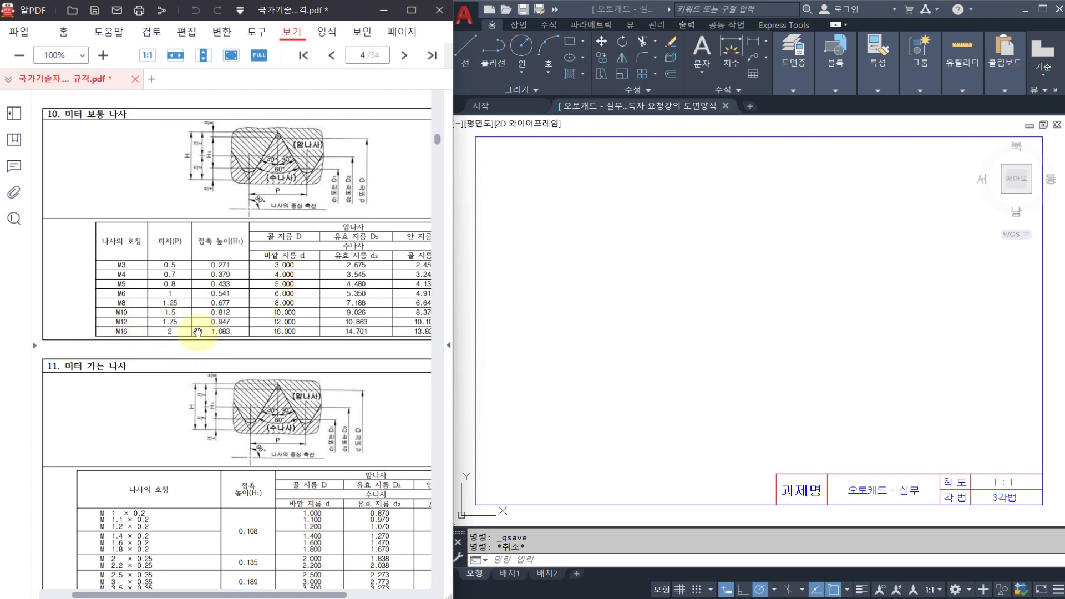
pyautogui.moveTo(181, 332); pyautogui.dragTo(167, 324)
pyautogui.moveTo(80, 165); pyautogui.dragTo(104, 178)
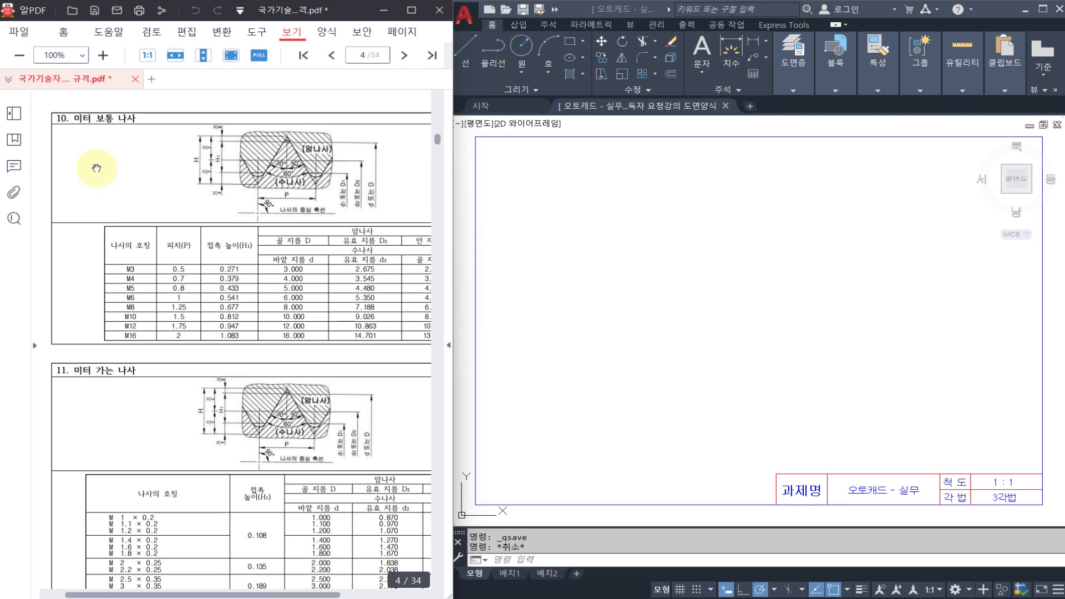
pyautogui.moveTo(143, 344); pyautogui.dragTo(112, 302)
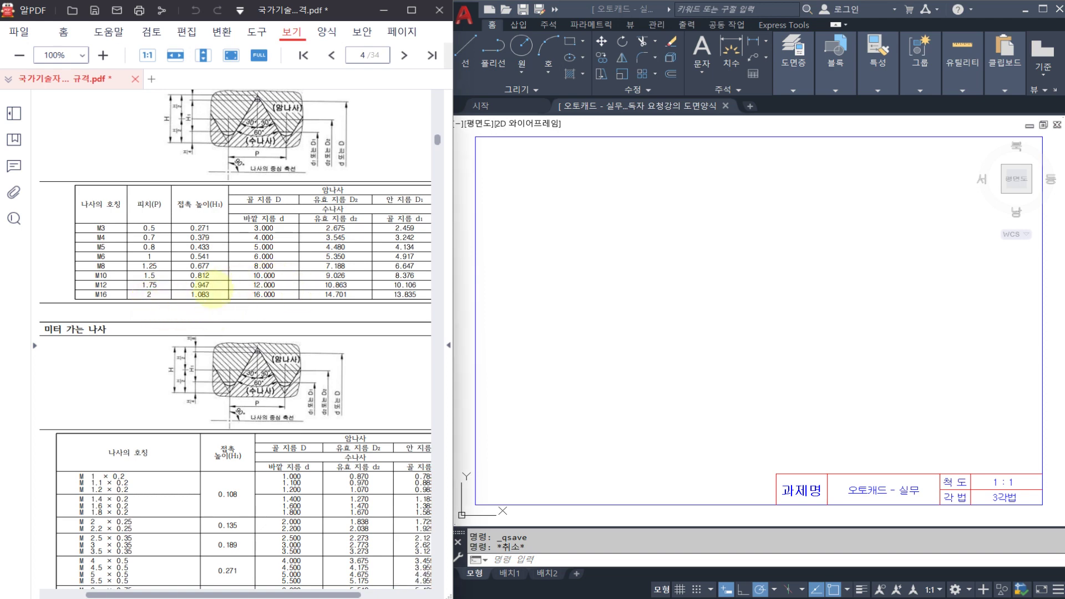
# Draw an arrow from the coarse thread table's M16 row to the blank sheet and handwrite M16 there
pyautogui.moveTo(205, 298)
pyautogui.mouseDown()
pyautogui.moveTo(494, 297)
pyautogui.moveTo(571, 317)
pyautogui.mouseUp()
pyautogui.moveTo(704, 252); pyautogui.dragTo(714, 327)
pyautogui.moveTo(717, 267)
pyautogui.mouseDown()
pyautogui.moveTo(738, 308)
pyautogui.moveTo(782, 330)
pyautogui.mouseUp()
pyautogui.moveTo(818, 273); pyautogui.dragTo(827, 343)
pyautogui.moveTo(881, 259); pyautogui.dragTo(885, 337)
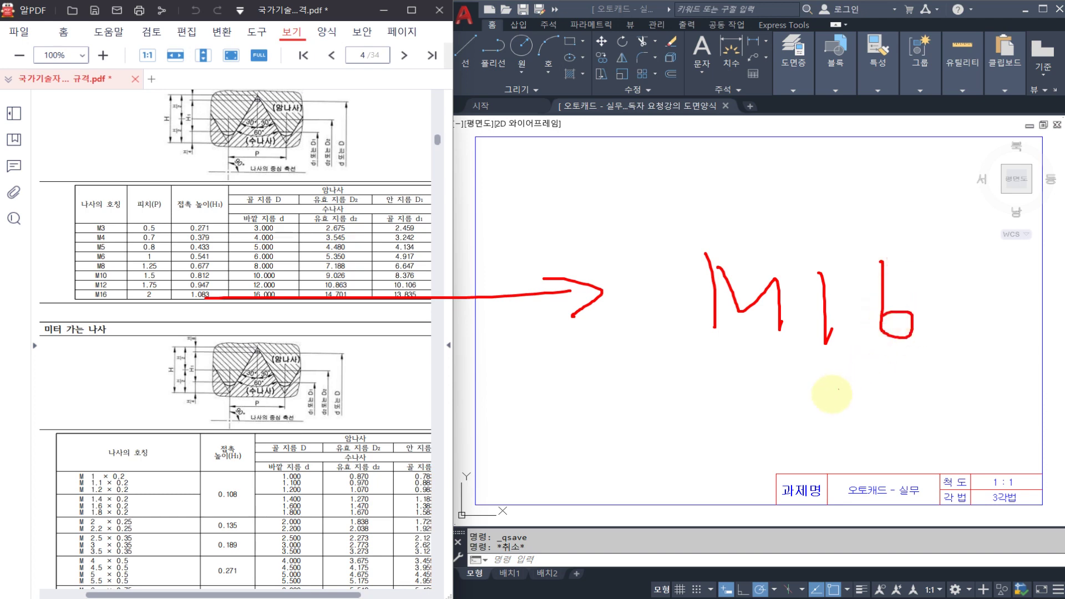
# Handwrite (×2.0) below the M16 note, strike it out, and circle the empty space after M16
pyautogui.moveTo(827, 411)
pyautogui.mouseDown()
pyautogui.moveTo(861, 382)
pyautogui.moveTo(847, 410)
pyautogui.moveTo(925, 405)
pyautogui.mouseUp()
pyautogui.click(906, 405)
pyautogui.moveTo(833, 365); pyautogui.dragTo(820, 436)
pyautogui.moveTo(944, 365); pyautogui.dragTo(939, 435)
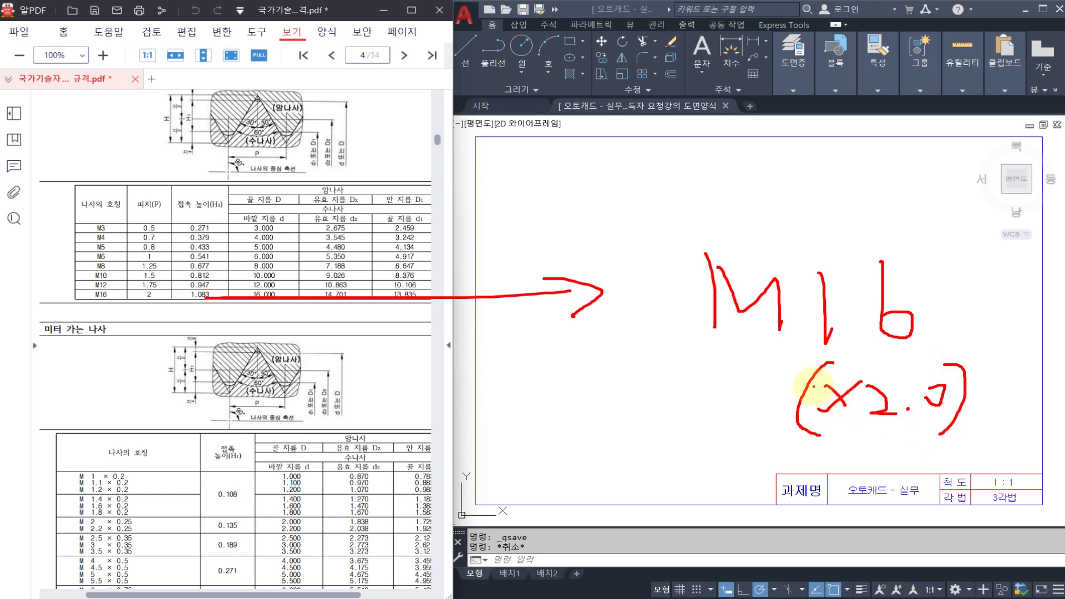
pyautogui.moveTo(806, 383)
pyautogui.mouseDown()
pyautogui.moveTo(833, 399)
pyautogui.moveTo(932, 400)
pyautogui.moveTo(936, 413)
pyautogui.mouseUp()
pyautogui.moveTo(989, 320)
pyautogui.mouseDown()
pyautogui.moveTo(996, 258)
pyautogui.moveTo(1031, 305)
pyautogui.moveTo(965, 336)
pyautogui.moveTo(982, 256)
pyautogui.moveTo(996, 346)
pyautogui.mouseUp()
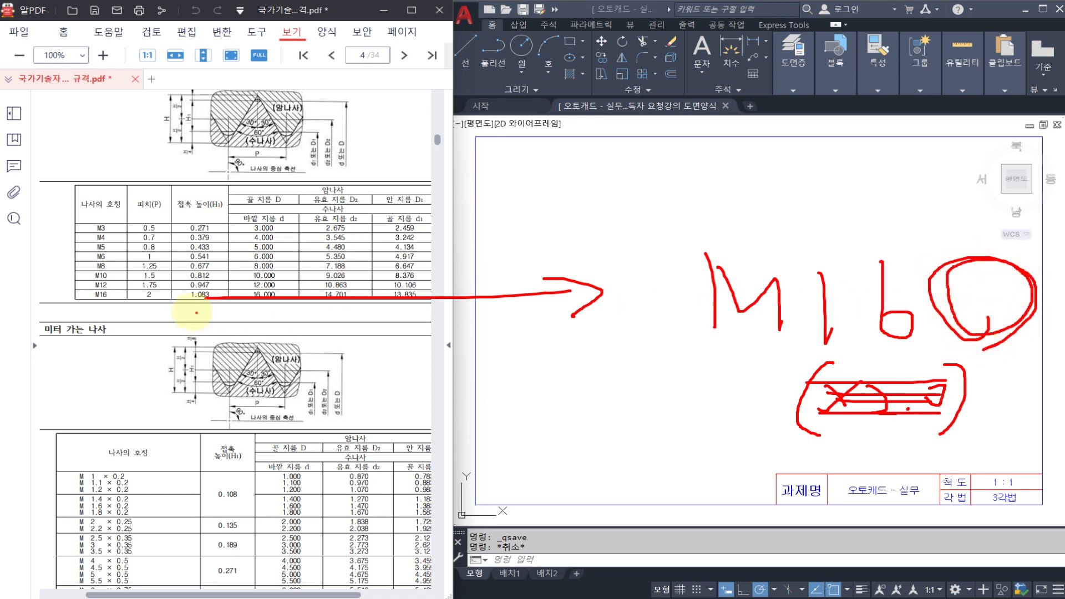
# Mark and underline the metric fine thread table's heading (미터 가는 나사) in the PDF
pyautogui.click(69, 336)
pyautogui.click(68, 321)
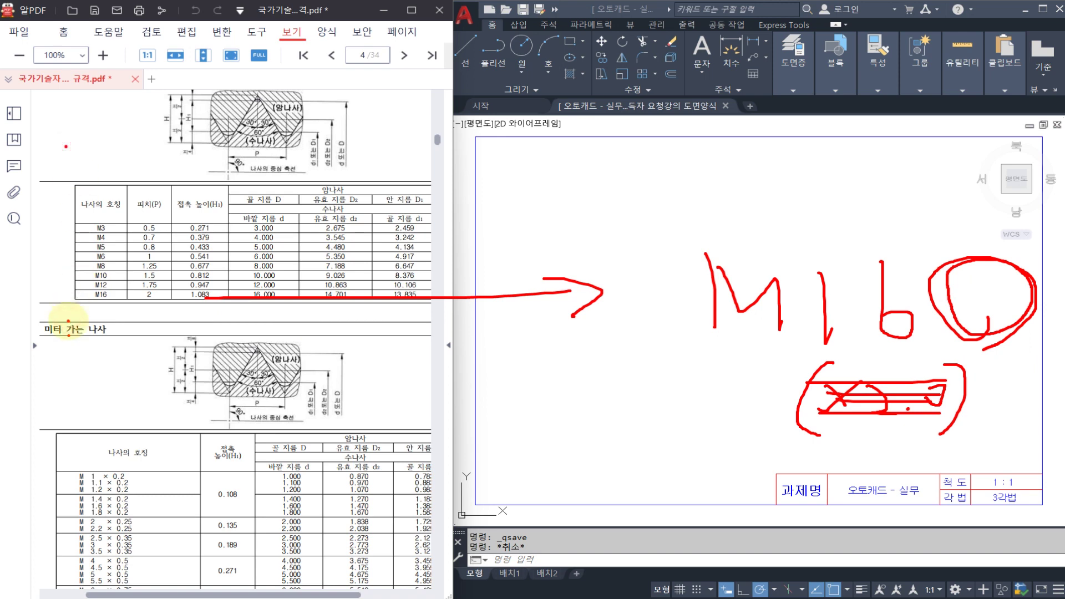
pyautogui.moveTo(69, 345); pyautogui.dragTo(93, 349)
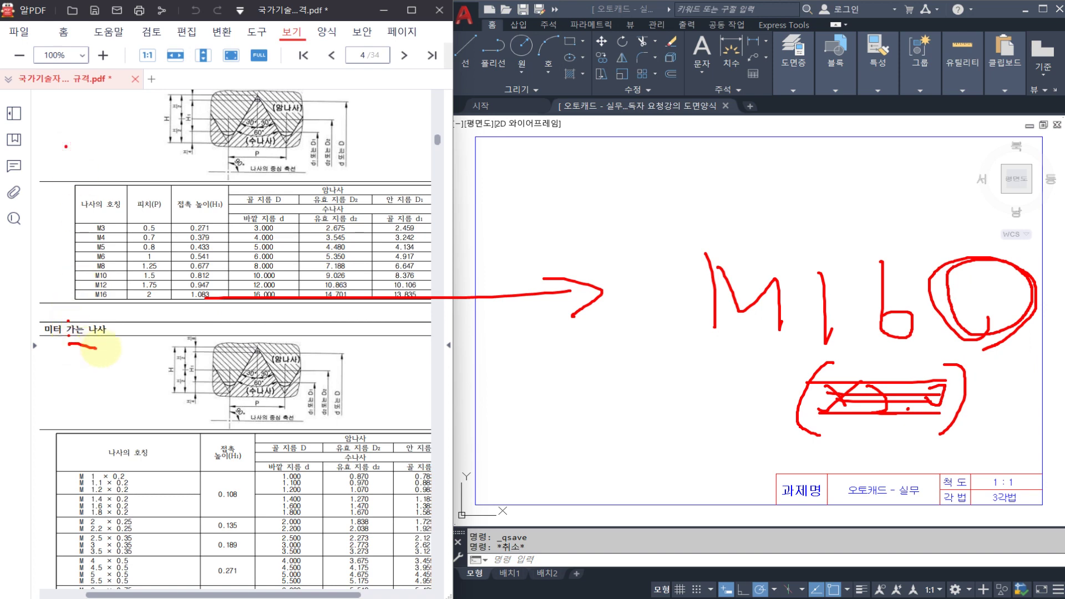
# Handwrite an × above the M16 note and clear all pen marks from the screen
pyautogui.moveTo(851, 210)
pyautogui.mouseDown()
pyautogui.moveTo(824, 242)
pyautogui.moveTo(839, 247)
pyautogui.mouseUp()
pyautogui.click(865, 248)
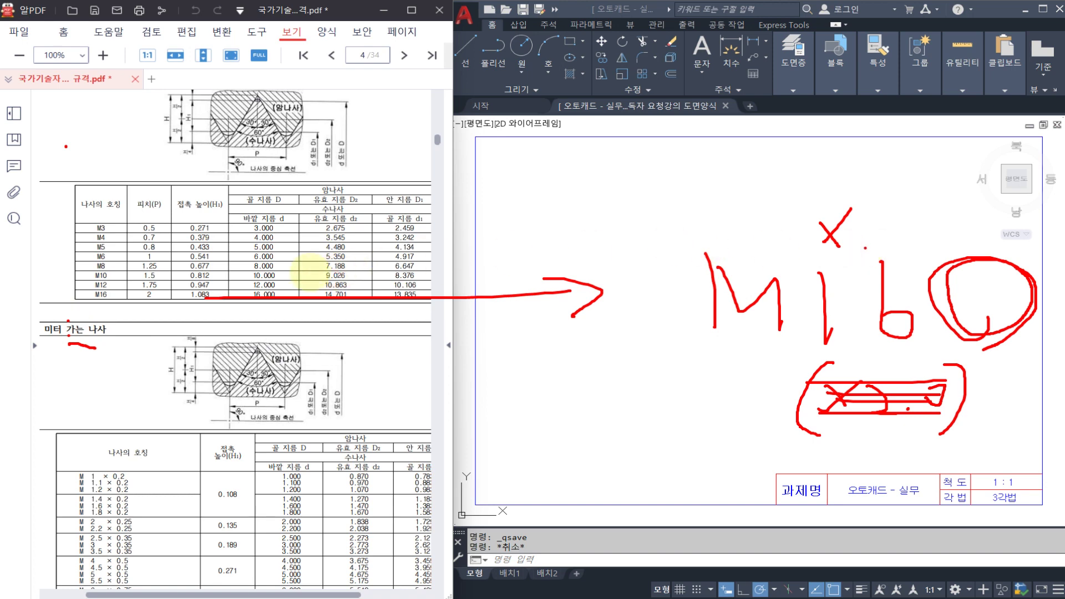
pyautogui.press('Escape')
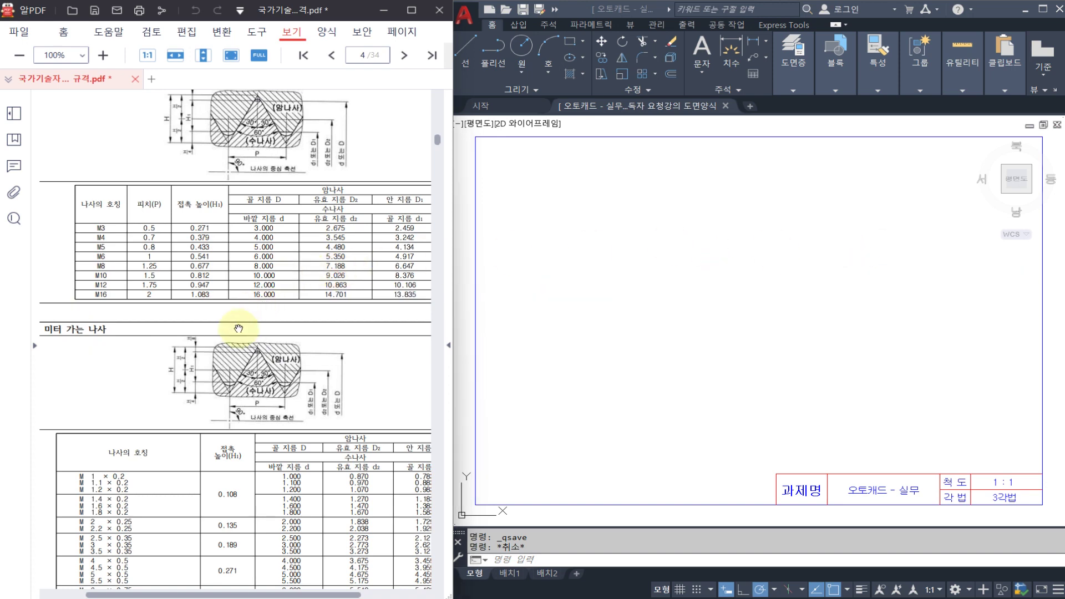
# Examine the M16 × 1.5 and M16 × 1 rows of the metric fine thread table, including their minor diameters (골 지름 d1)
pyautogui.scroll(-6, 244, 222)
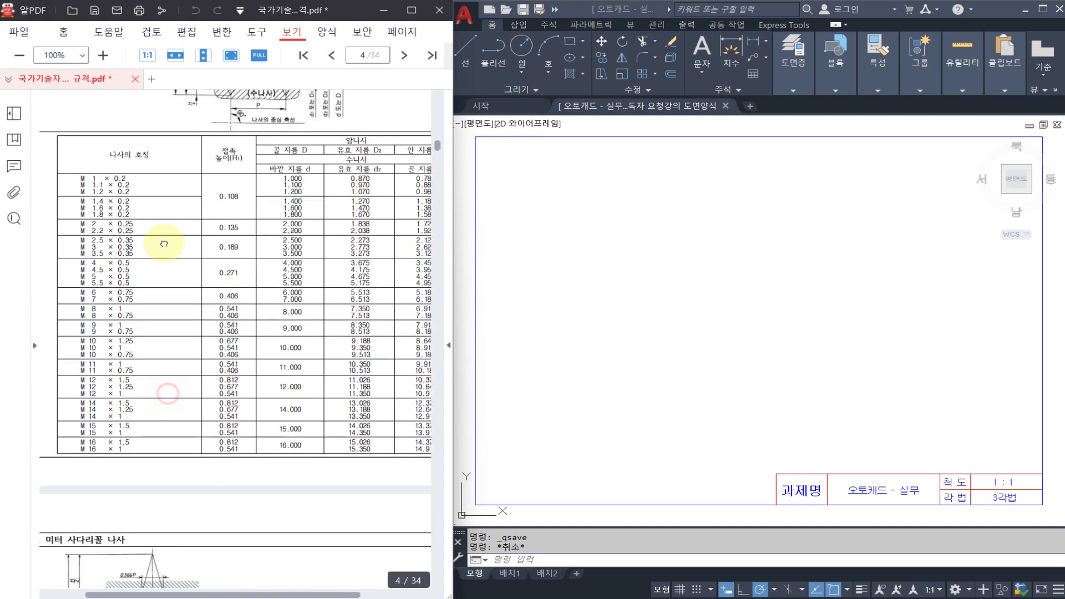
pyautogui.keyDown('ctrl'); pyautogui.scroll(4, 102, 429); pyautogui.keyUp('ctrl')
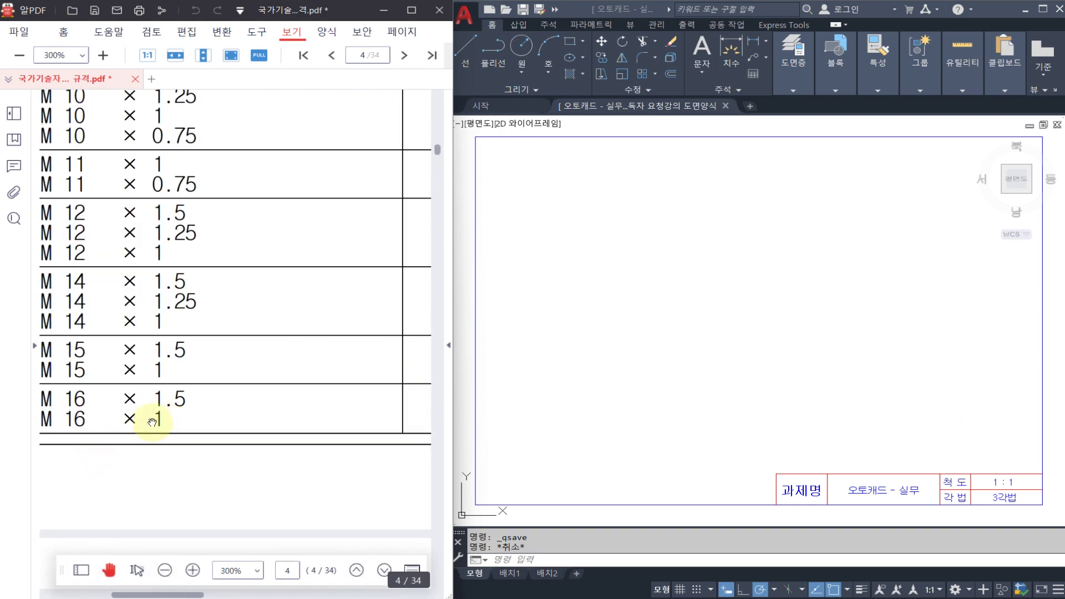
pyautogui.keyDown('ctrl'); pyautogui.scroll(-4, 154, 421); pyautogui.keyUp('ctrl')
pyautogui.keyDown('ctrl'); pyautogui.scroll(3, 355, 414); pyautogui.keyUp('ctrl')
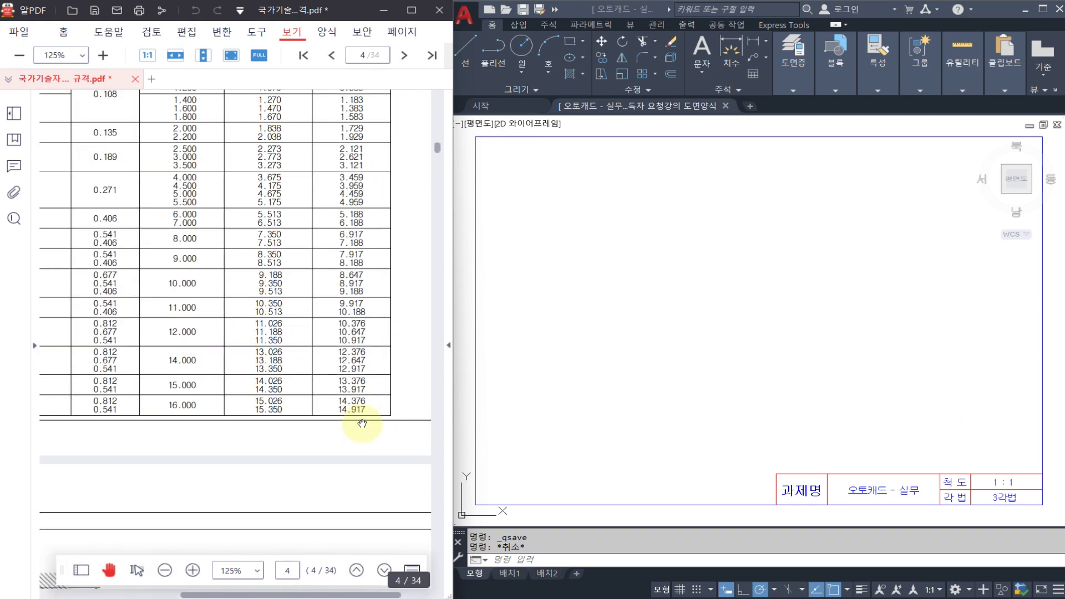
pyautogui.keyDown('ctrl'); pyautogui.scroll(1, 357, 412); pyautogui.keyUp('ctrl')
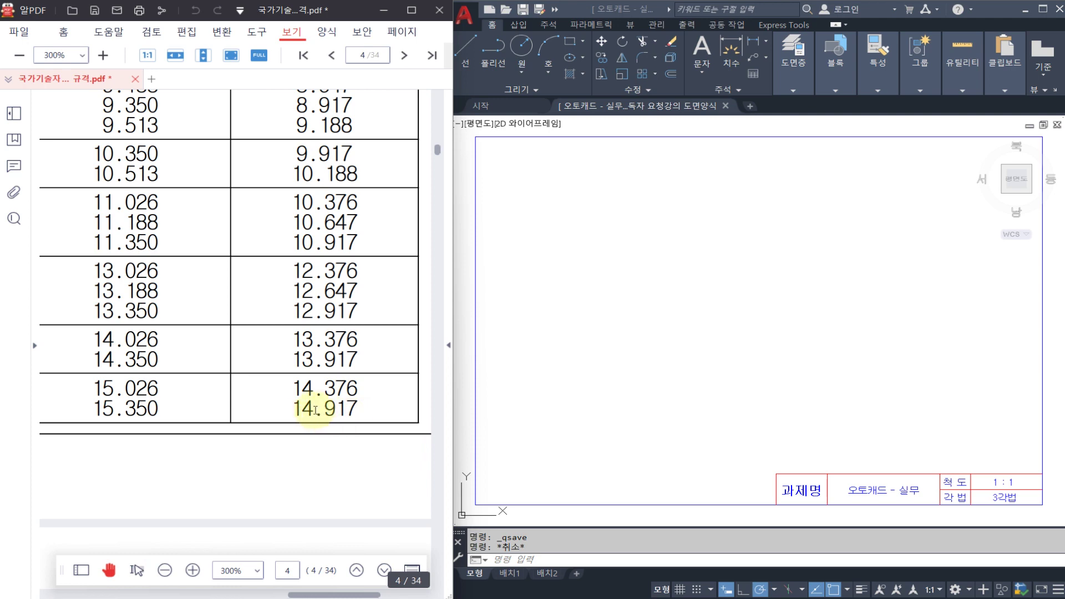
pyautogui.keyDown('ctrl'); pyautogui.scroll(-2, 321, 382); pyautogui.keyUp('ctrl')
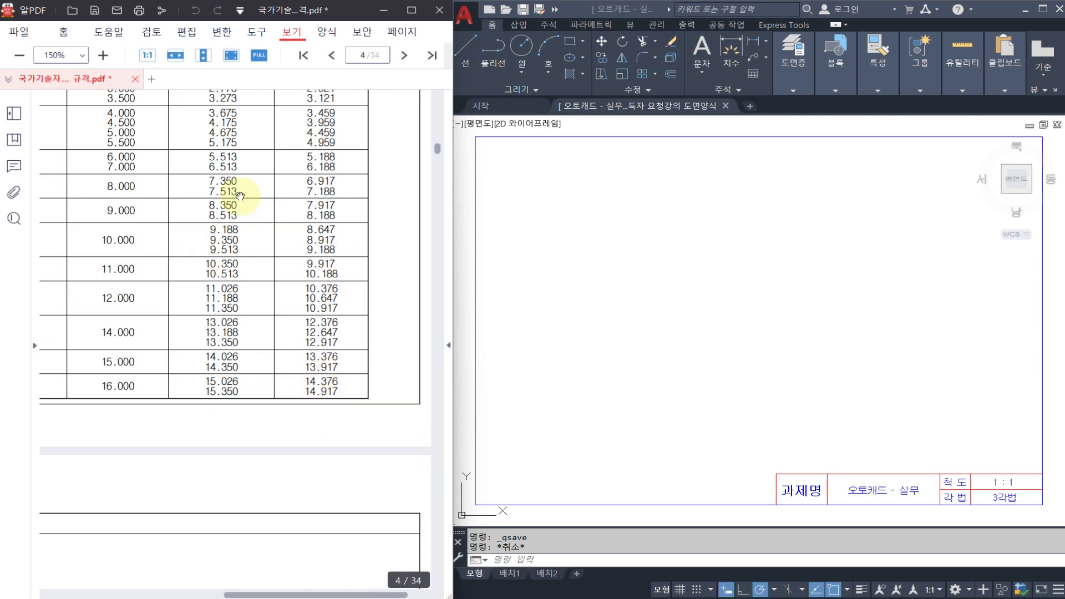
# Compare the M16 minor diameter (골 지름 d1) in the metric coarse thread table with the one in the fine thread table
pyautogui.scroll(10, 283, 355)
pyautogui.moveTo(304, 229); pyautogui.dragTo(309, 337)
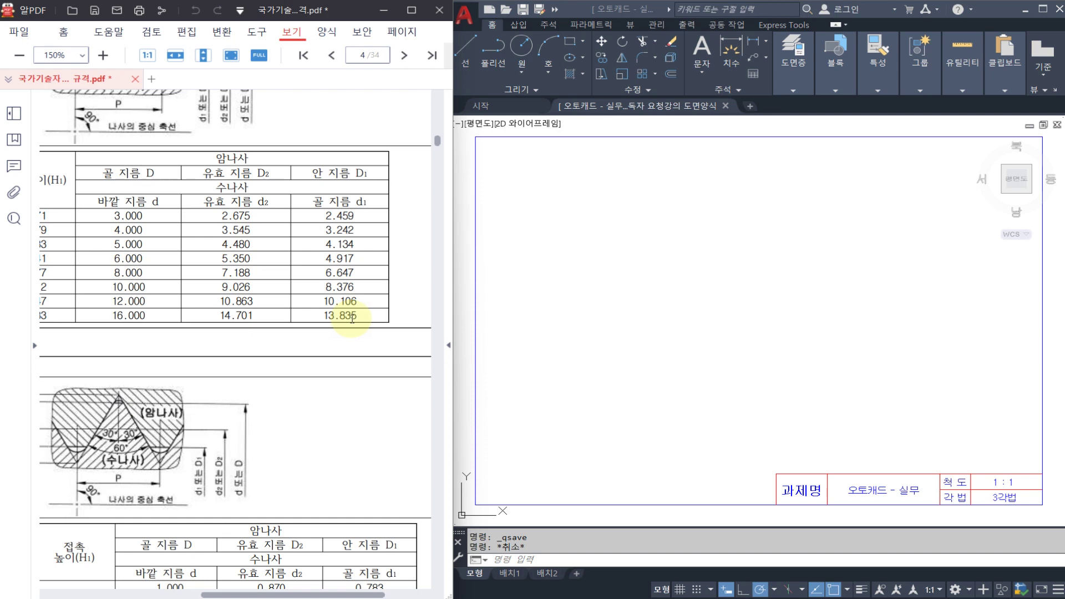
pyautogui.keyDown('ctrl'); pyautogui.scroll(-1, 348, 301); pyautogui.keyUp('ctrl')
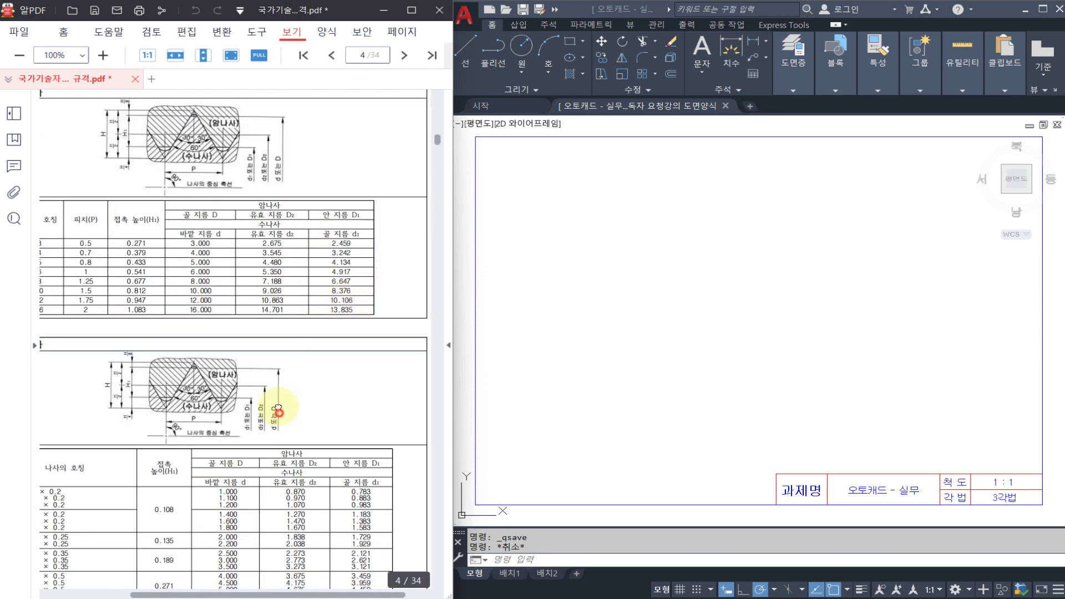
pyautogui.scroll(-5, 219, 373)
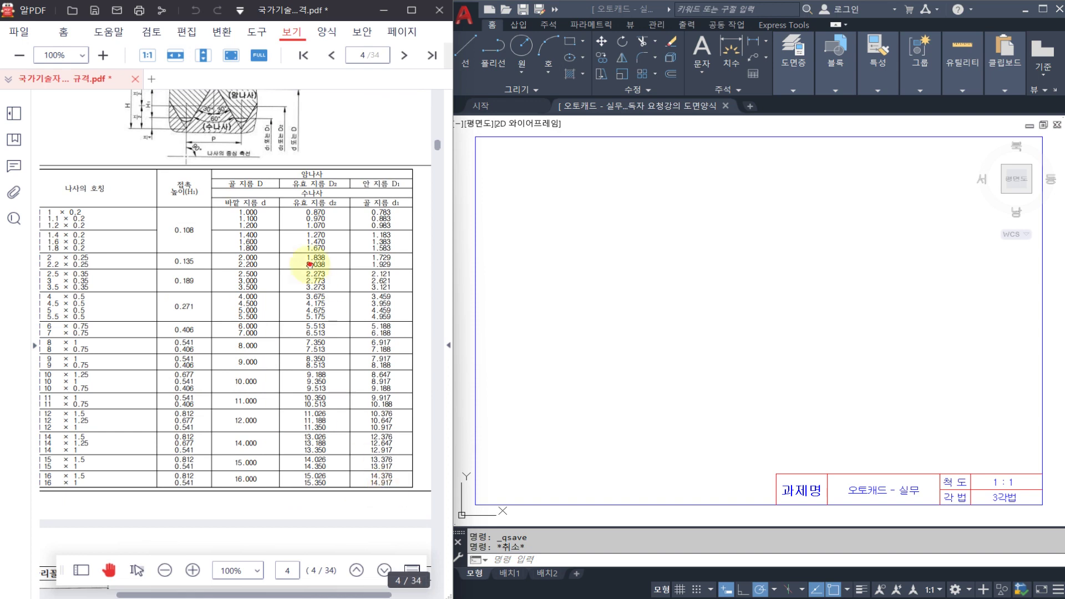
pyautogui.scroll(5, 309, 266)
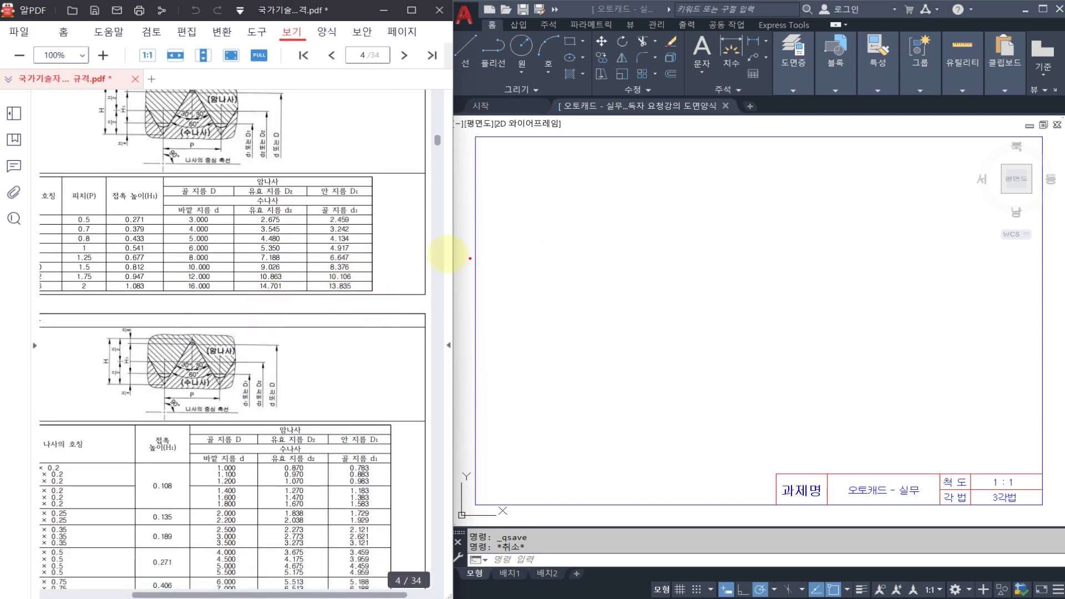
# Handwrite 보 on the blank sheet and draw two widely spaced horizontal lines beside it with a double-headed arrow between them
pyautogui.moveTo(592, 153)
pyautogui.mouseDown()
pyautogui.moveTo(588, 194)
pyautogui.moveTo(648, 217)
pyautogui.mouseUp()
pyautogui.moveTo(678, 173); pyautogui.dragTo(851, 170)
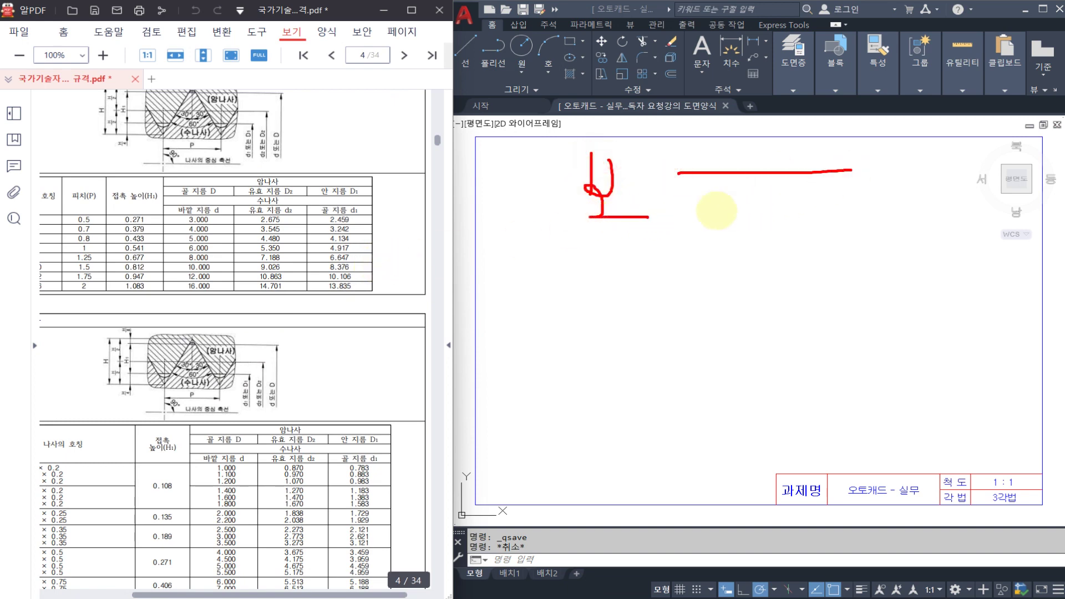
pyautogui.moveTo(672, 217); pyautogui.dragTo(834, 210)
pyautogui.moveTo(762, 178)
pyautogui.mouseDown()
pyautogui.moveTo(763, 209)
pyautogui.moveTo(761, 178)
pyautogui.moveTo(770, 184)
pyautogui.mouseUp()
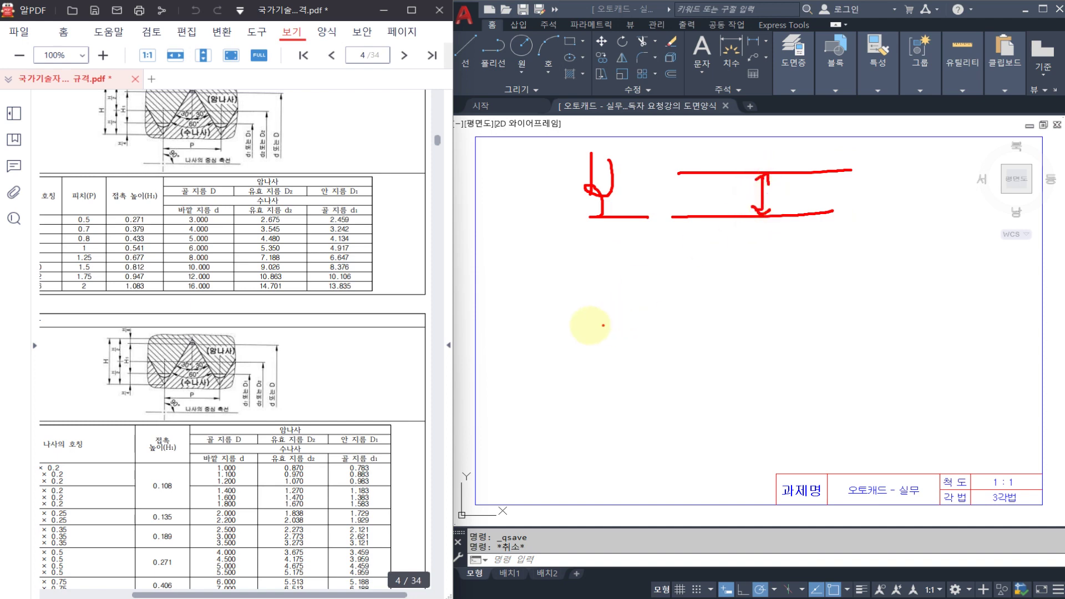
# Handwrite 가 below the coarse thread sketch and draw two closely spaced horizontal lines beside it with a double-headed arrow between them
pyautogui.moveTo(588, 362)
pyautogui.mouseDown()
pyautogui.moveTo(571, 359)
pyautogui.moveTo(613, 418)
pyautogui.moveTo(633, 390)
pyautogui.mouseUp()
pyautogui.moveTo(727, 345); pyautogui.dragTo(838, 347)
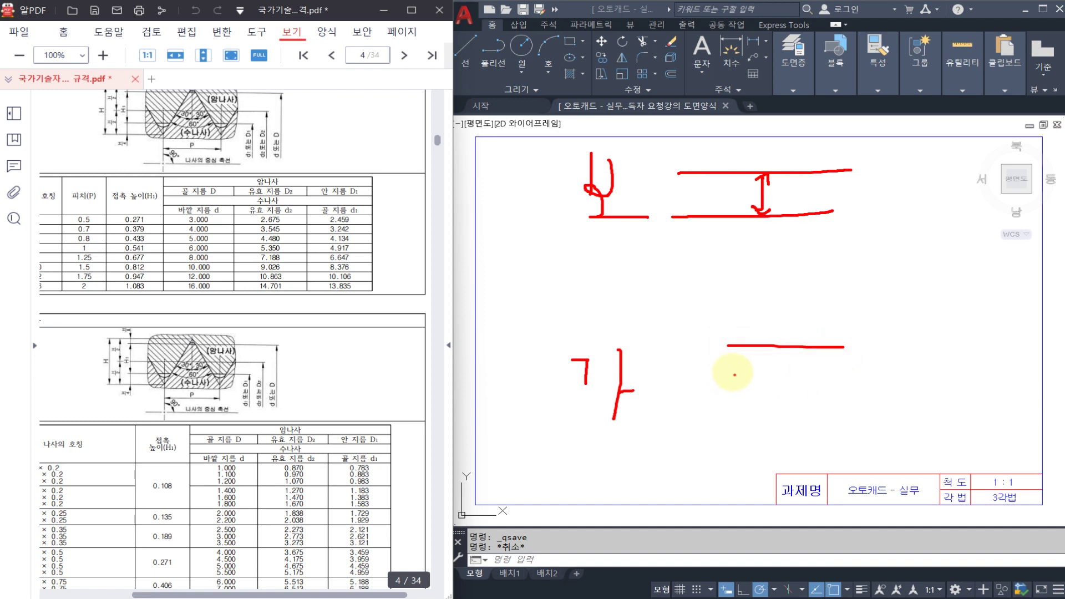
pyautogui.moveTo(727, 366)
pyautogui.mouseDown()
pyautogui.moveTo(850, 368)
pyautogui.moveTo(816, 370)
pyautogui.mouseUp()
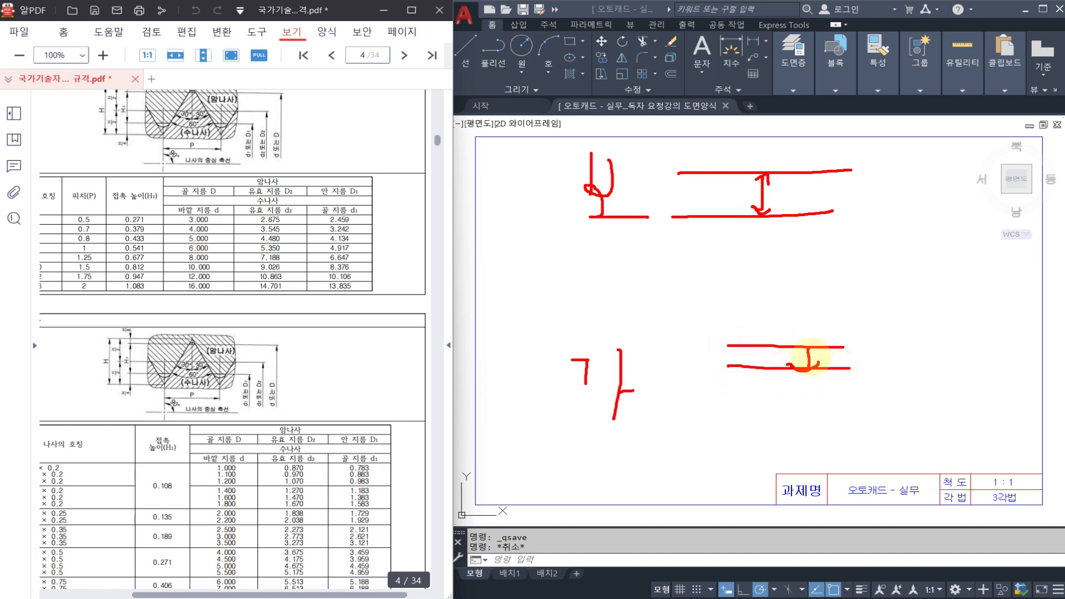
# Mark the outer line of the coarse thread sketch and circle the gaps between both pairs of lines
pyautogui.click(712, 194)
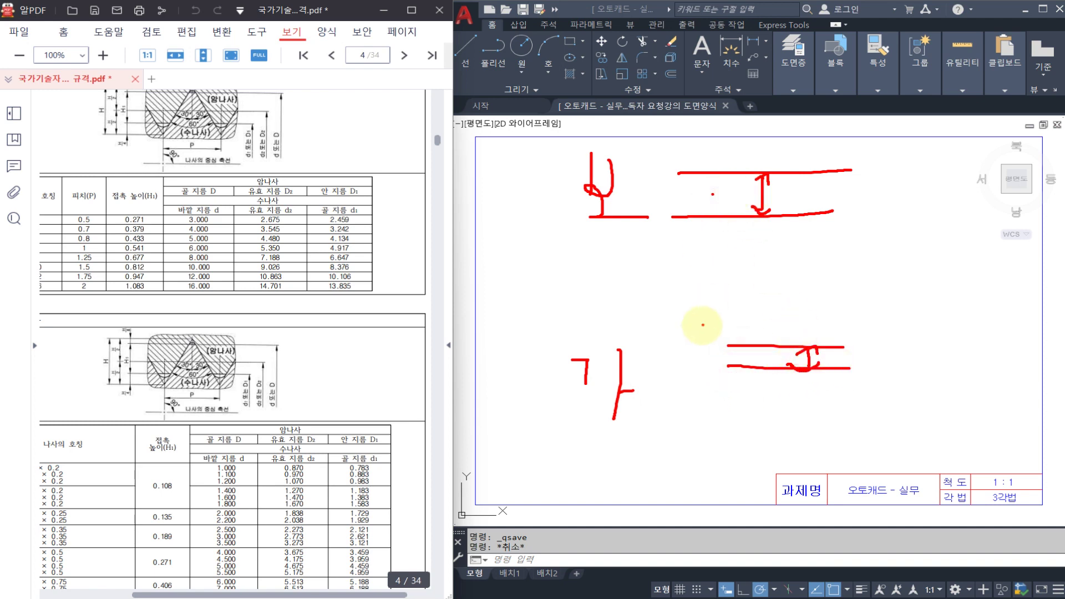
pyautogui.click(695, 211)
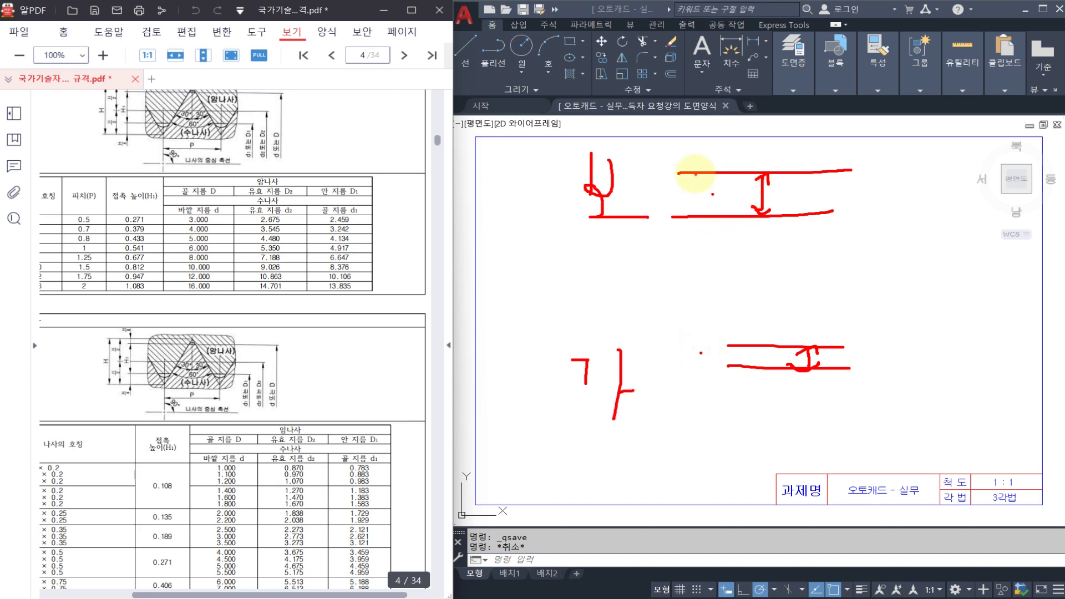
pyautogui.moveTo(856, 162); pyautogui.dragTo(859, 170)
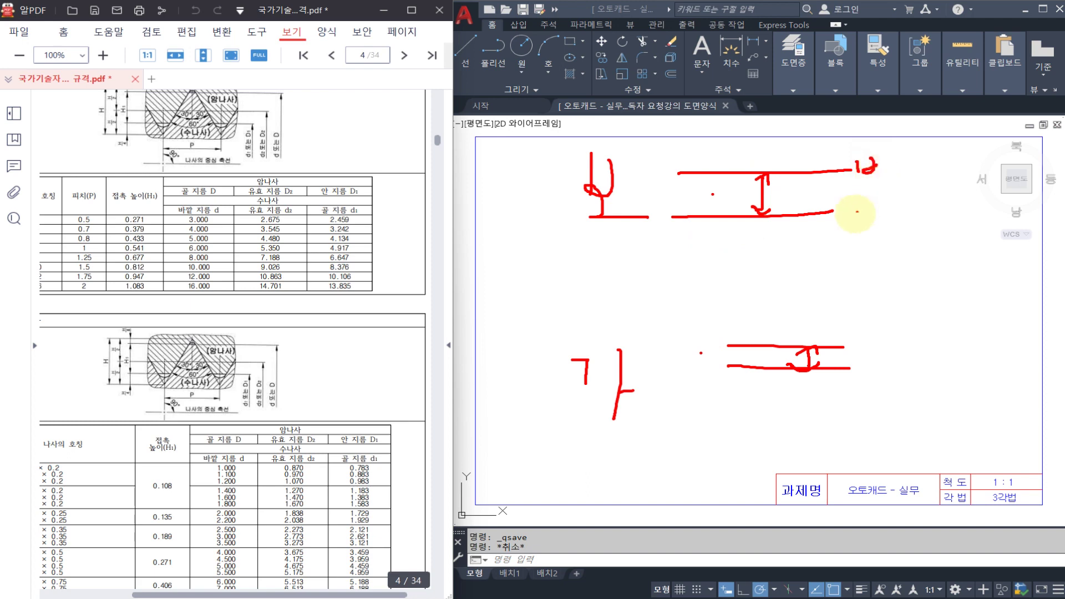
pyautogui.moveTo(733, 226)
pyautogui.mouseDown()
pyautogui.moveTo(752, 172)
pyautogui.moveTo(730, 231)
pyautogui.mouseUp()
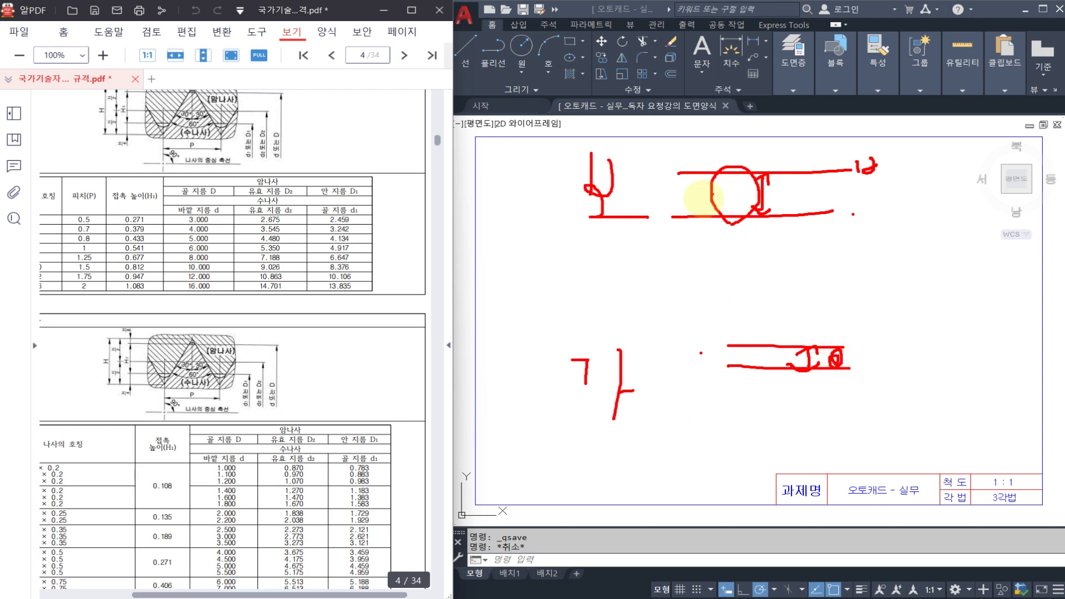
# Sketch zigzag thread profiles between both pairs of lines and draw two arrows beside the fine thread sketch
pyautogui.moveTo(686, 216)
pyautogui.mouseDown()
pyautogui.moveTo(704, 171)
pyautogui.moveTo(752, 215)
pyautogui.moveTo(793, 177)
pyautogui.moveTo(826, 216)
pyautogui.mouseUp()
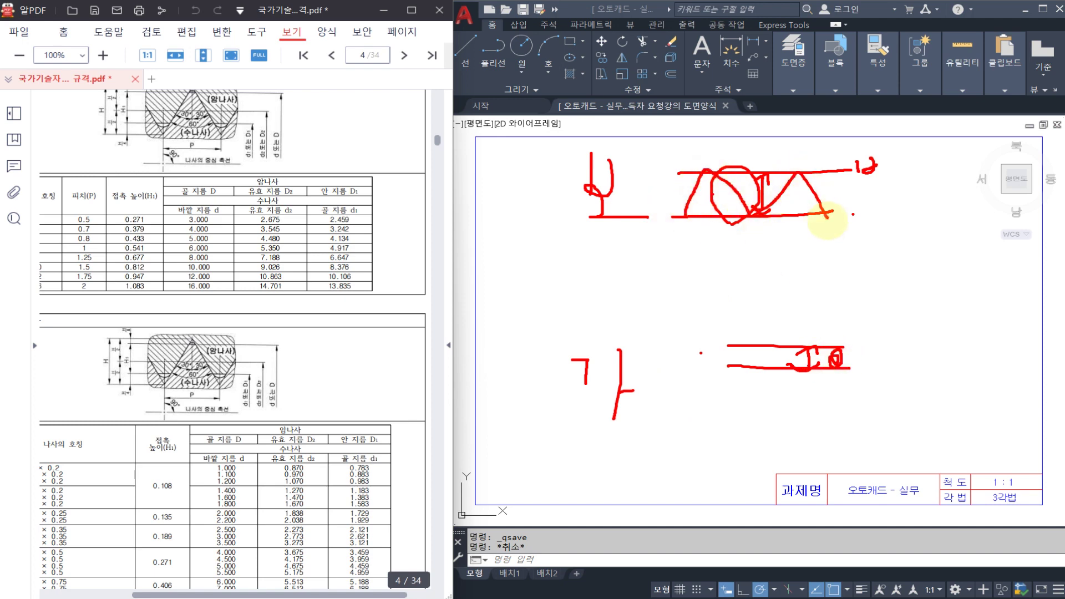
pyautogui.moveTo(766, 348); pyautogui.dragTo(820, 356)
pyautogui.moveTo(660, 379); pyautogui.dragTo(813, 285)
pyautogui.moveTo(877, 298); pyautogui.dragTo(938, 298)
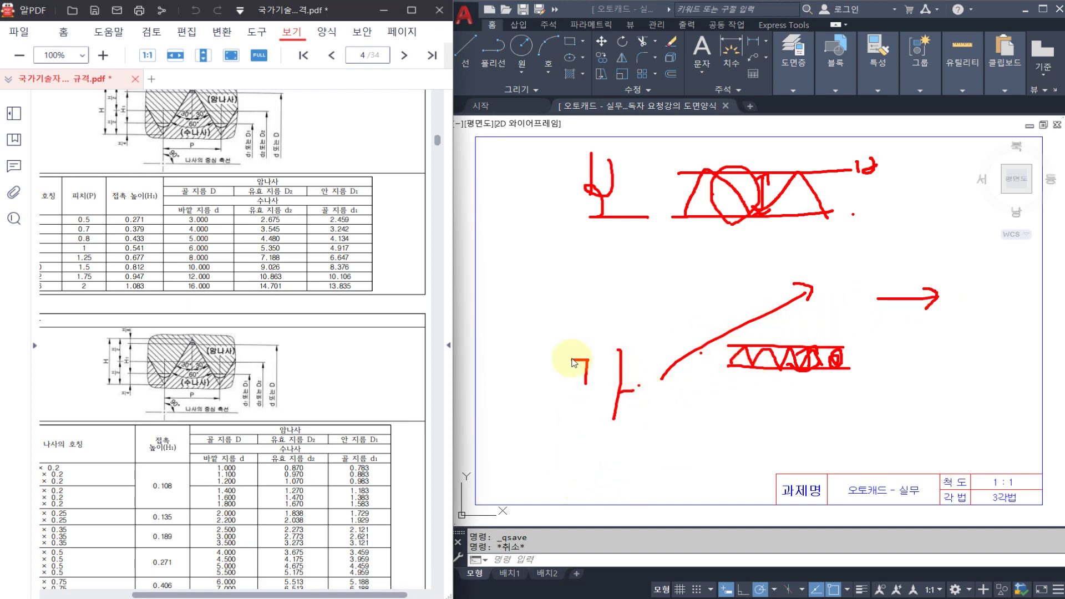
# Clear the pen marks, hide the standards PDF, and examine the M16x1.0 threaded end in the shaft drawing
pyautogui.press('Escape')
pyautogui.click(383, 10)
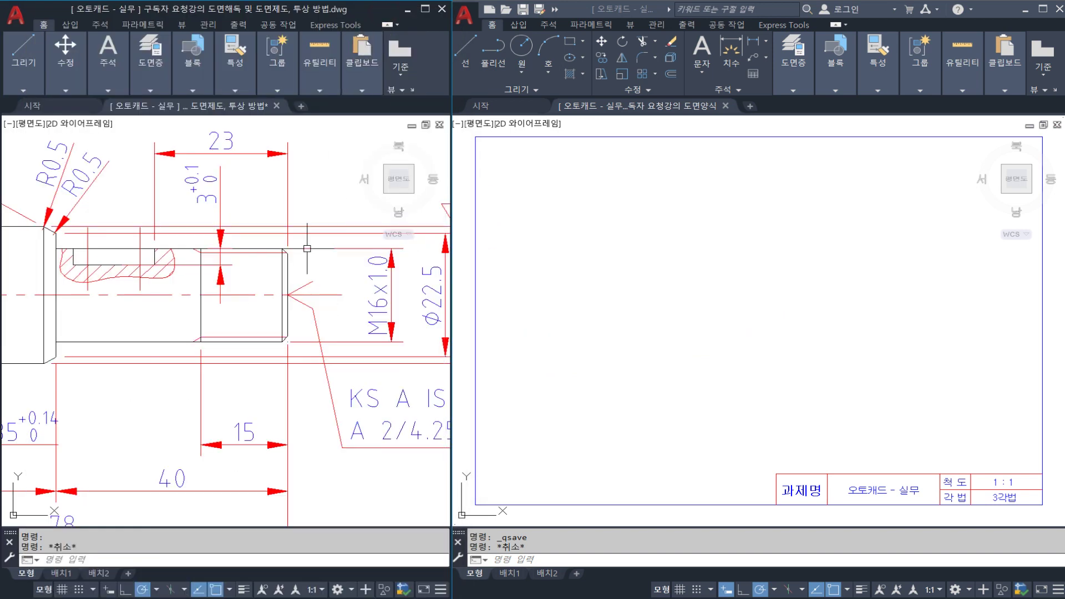
pyautogui.moveTo(231, 307); pyautogui.dragTo(245, 316, button='middle')
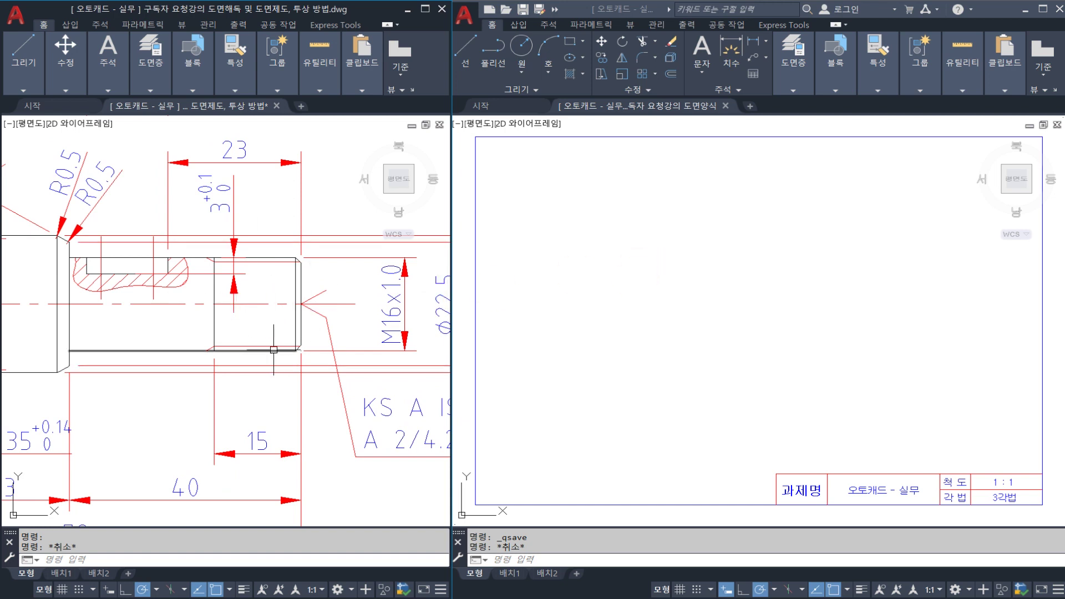
pyautogui.scroll(-2, 255, 345)
pyautogui.moveTo(256, 344); pyautogui.dragTo(250, 340, button='middle')
# Draw horizontal and vertical construction lines (XLINE) crossing near the middle of the blank sheet
pyautogui.click(698, 300)
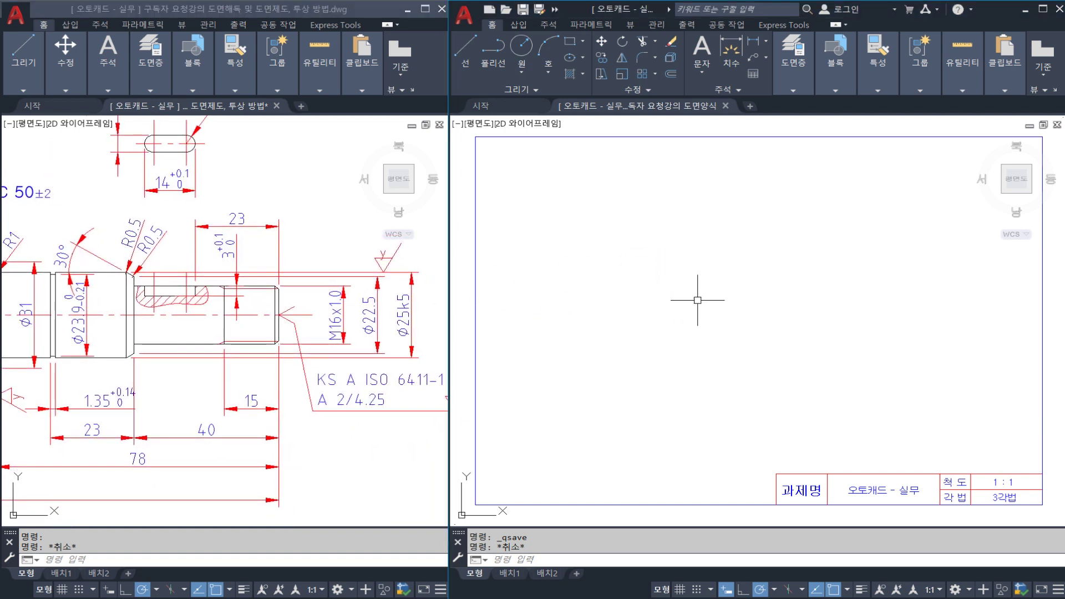
pyautogui.write('XL')
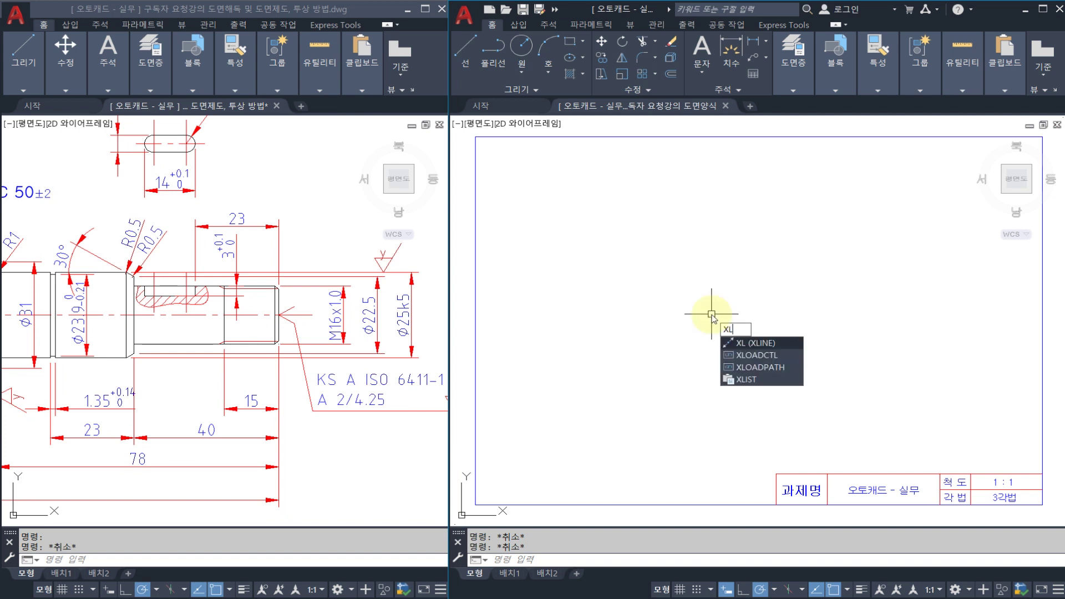
pyautogui.press('Return')
pyautogui.press('capslock')
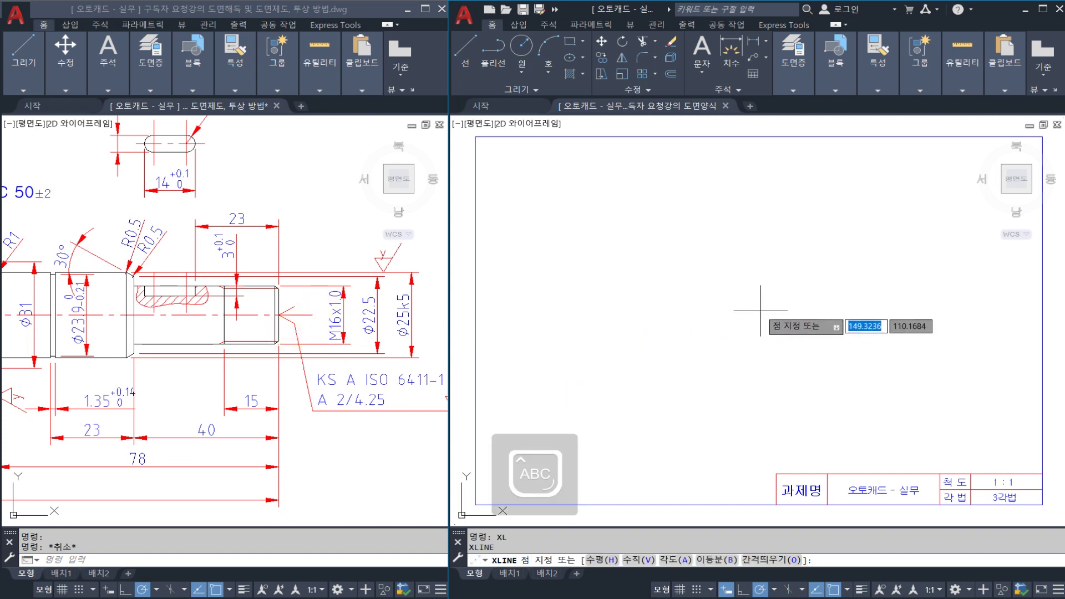
pyautogui.click(797, 306)
pyautogui.click(811, 305)
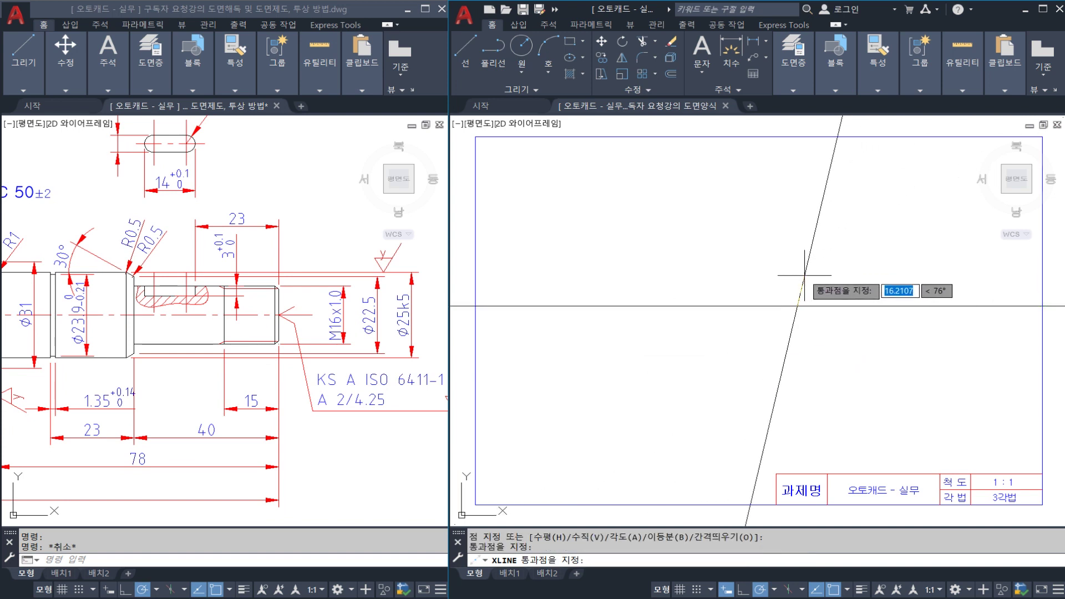
pyautogui.click(804, 276)
pyautogui.click(798, 273)
pyautogui.press('Escape')
# Erase the stray slanted construction line
pyautogui.click(804, 277)
pyautogui.write('E')
pyautogui.press('Return')
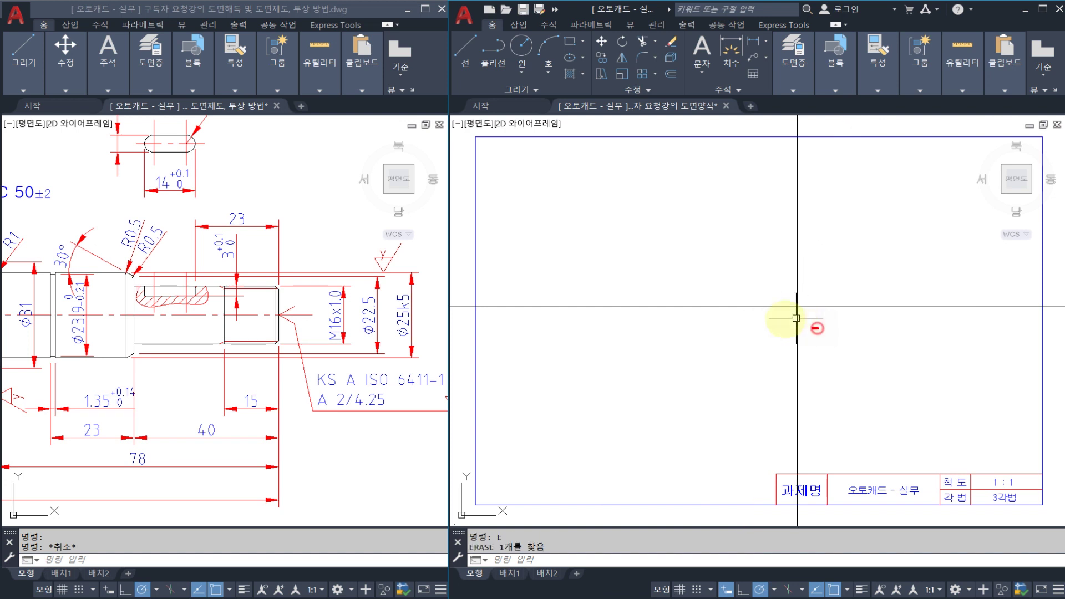
# Circle the crossing of the construction lines, mark the end centre of the reference shaft, and clear the pen marks
pyautogui.moveTo(796, 318); pyautogui.dragTo(818, 328)
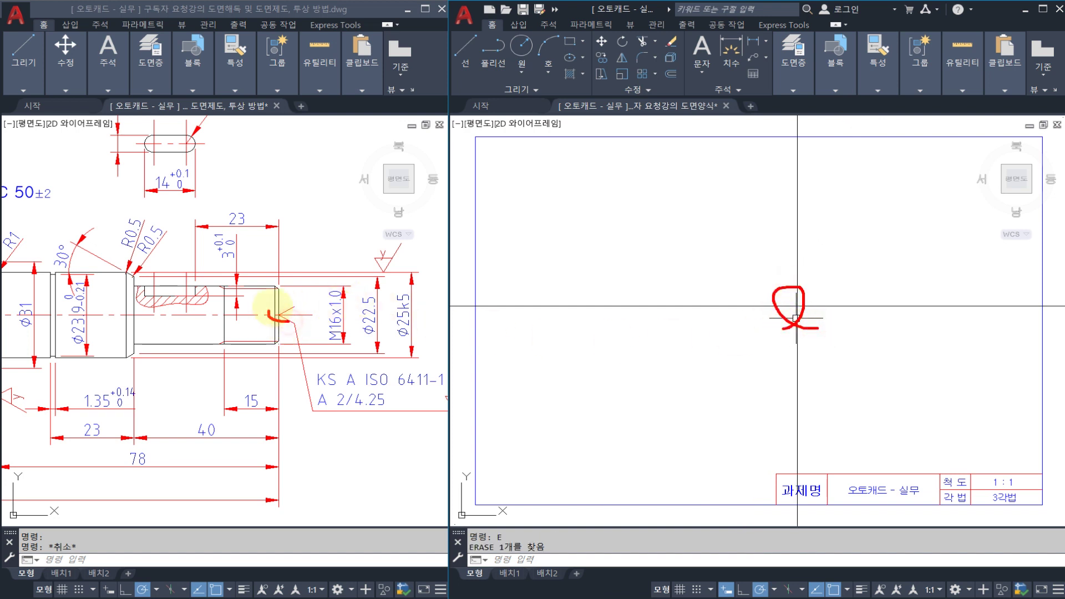
pyautogui.click(660, 319)
pyautogui.press('Escape')
pyautogui.press('Escape')
pyautogui.click(268, 327)
pyautogui.press('Escape')
pyautogui.click(746, 324)
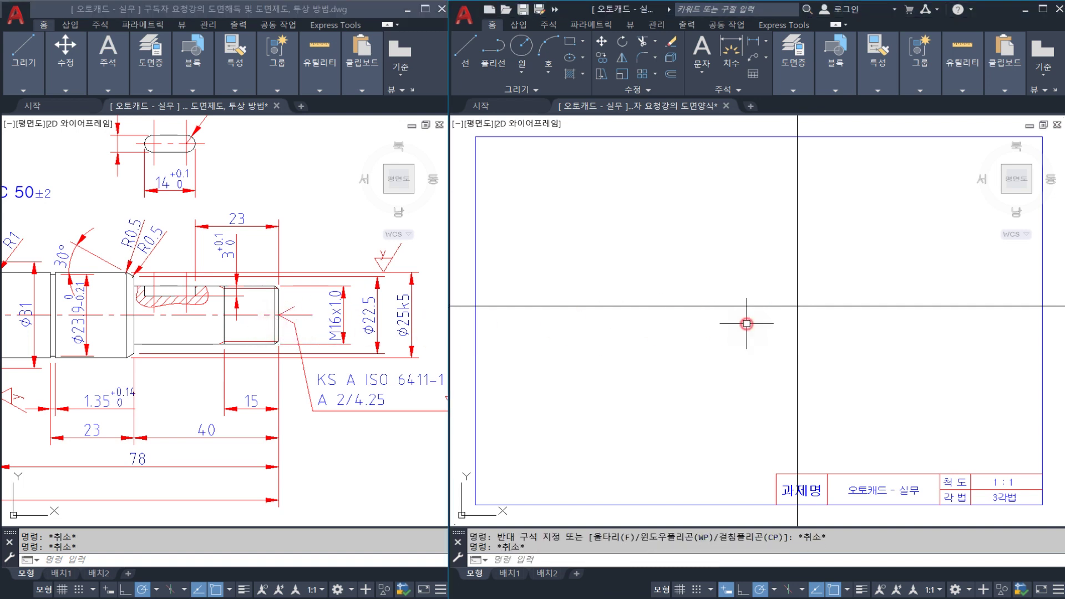
pyautogui.press('Escape')
# Offset the horizontal construction line upward by 16/2
pyautogui.scroll(3, 775, 307)
pyautogui.moveTo(775, 307); pyautogui.dragTo(740, 325, button='middle')
pyautogui.write('o')
pyautogui.press('space')
pyautogui.write('16/2')
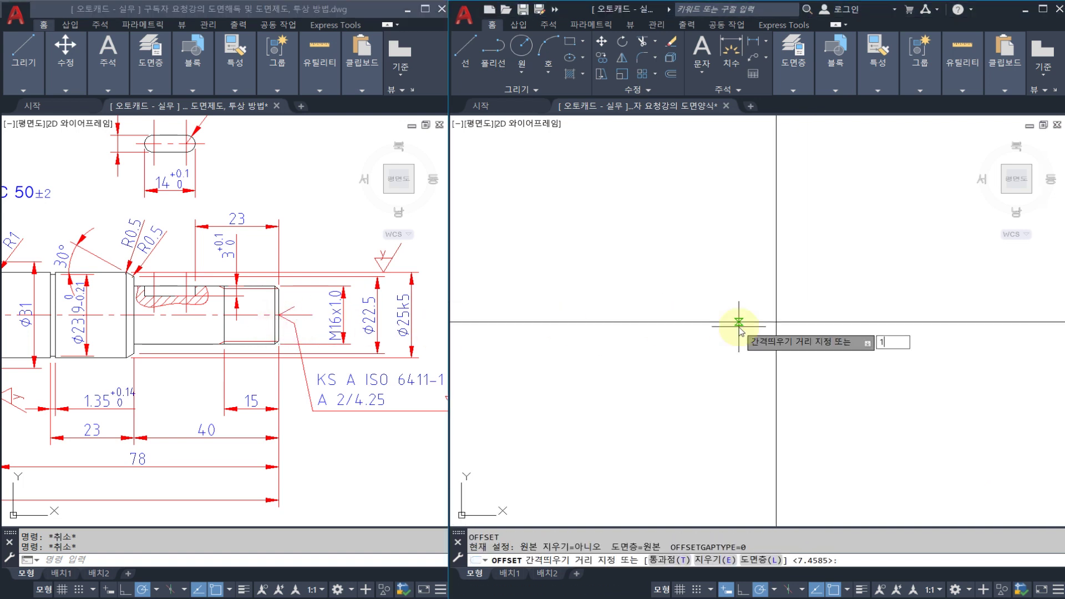
pyautogui.press('Return')
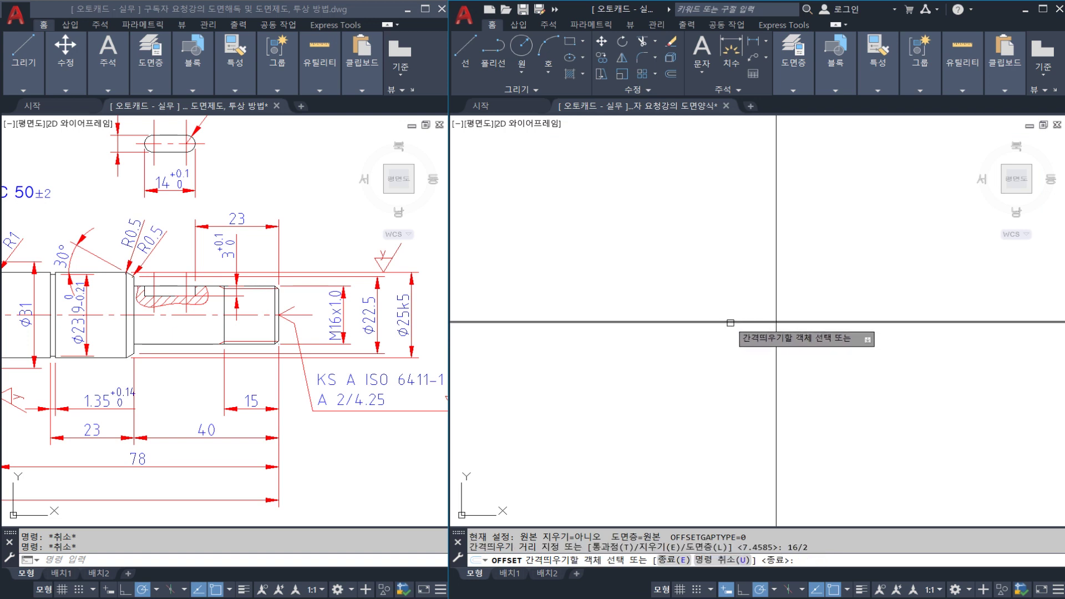
pyautogui.click(732, 324)
pyautogui.click(731, 309)
pyautogui.press('Escape')
# Trim the offset line where it meets the vertical construction line
pyautogui.write('tr')
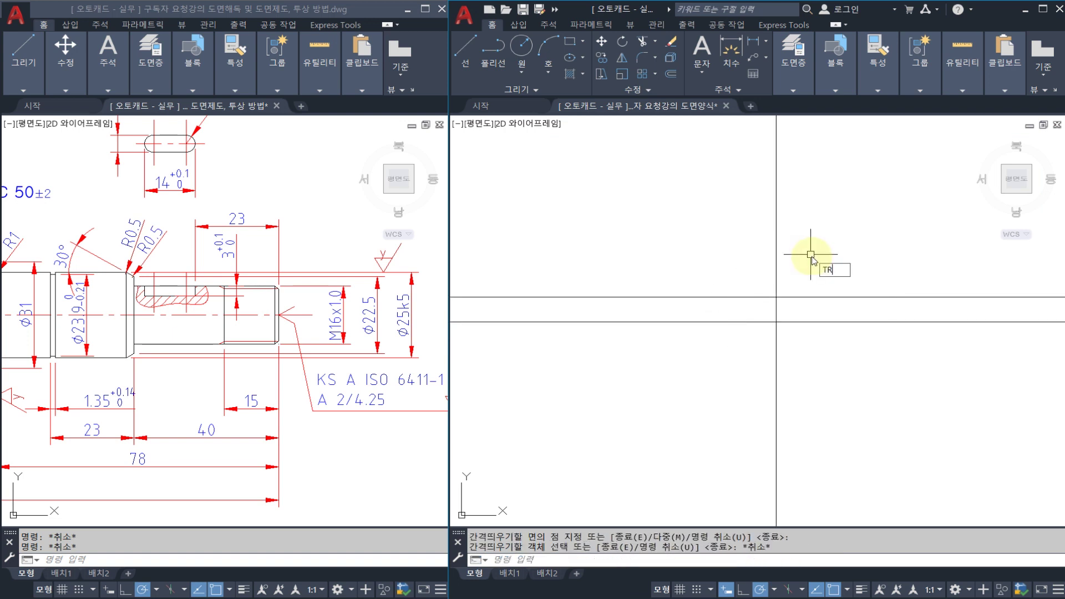
pyautogui.press('space')
pyautogui.click(804, 274)
pyautogui.click(740, 259)
pyautogui.press('space')
# Point out the trimmed offset line and trace the corner it forms with the vertical line using the pen
pyautogui.click(773, 297)
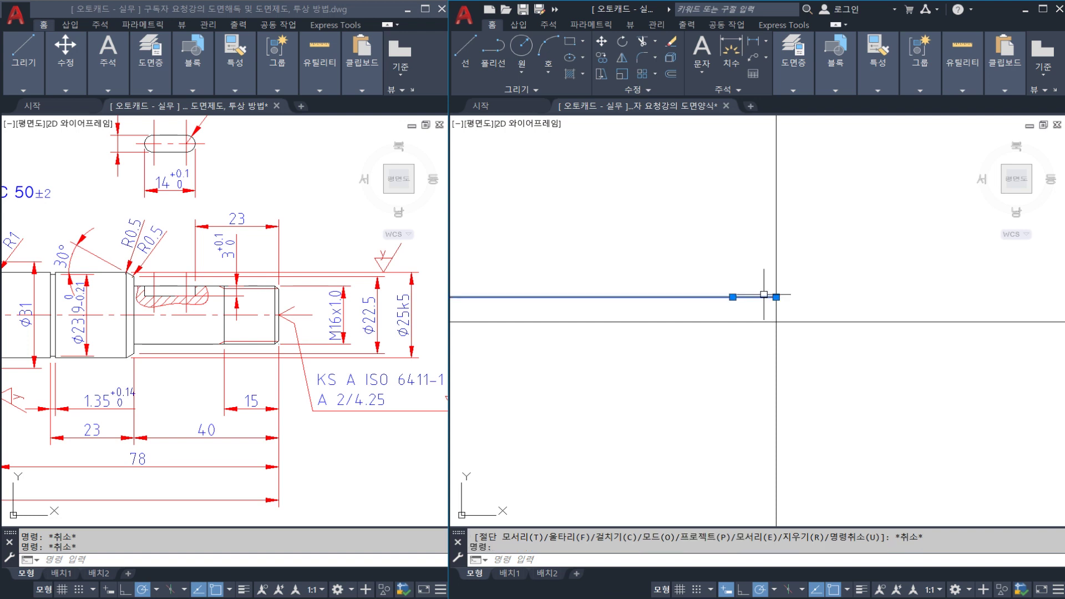
pyautogui.press('Escape')
pyautogui.moveTo(781, 264)
pyautogui.mouseDown()
pyautogui.moveTo(773, 316)
pyautogui.moveTo(702, 299)
pyautogui.mouseUp()
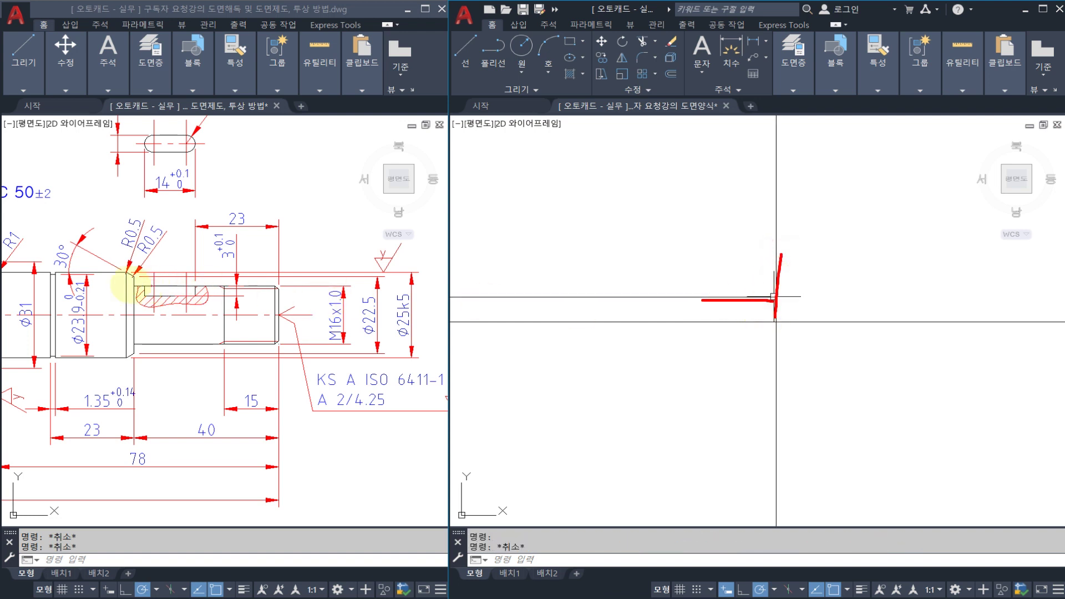
# Trace the reference shaft's upper edge, end face and centreline with the pen, then clear the pen marks
pyautogui.moveTo(116, 279); pyautogui.dragTo(278, 288)
pyautogui.moveTo(267, 206); pyautogui.dragTo(274, 383)
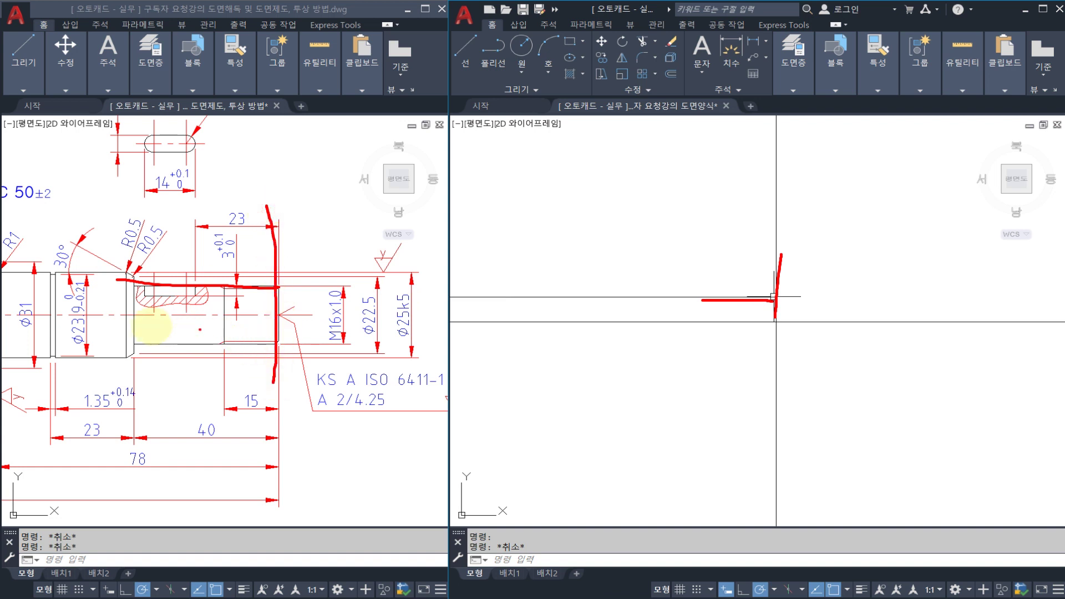
pyautogui.moveTo(99, 315); pyautogui.dragTo(426, 321)
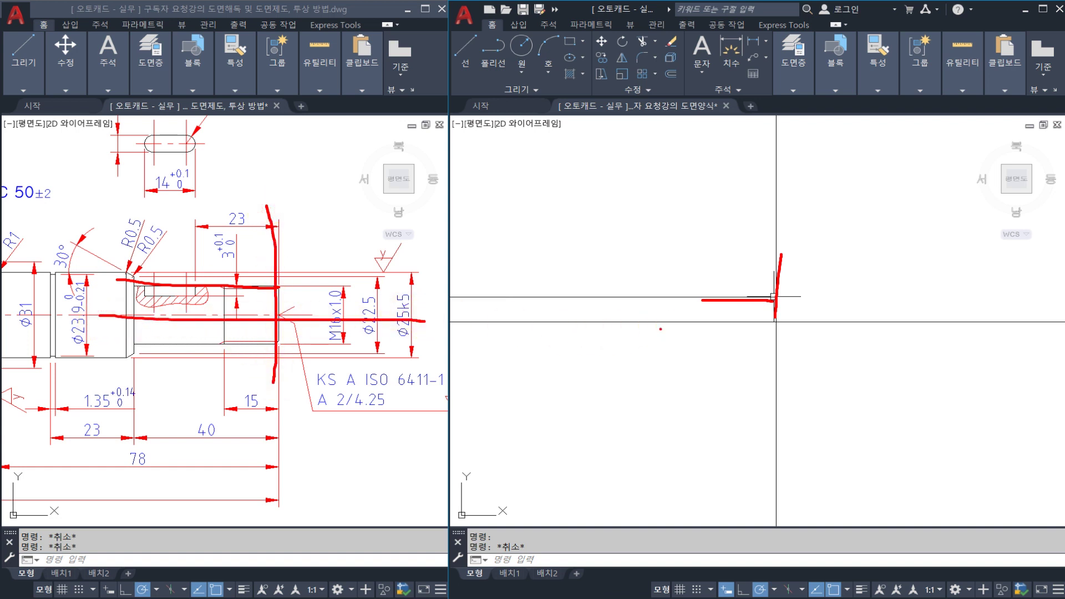
pyautogui.press('Escape')
# Examine the lower thread root line and its slanted runout on the reference shaft
pyautogui.click(220, 327)
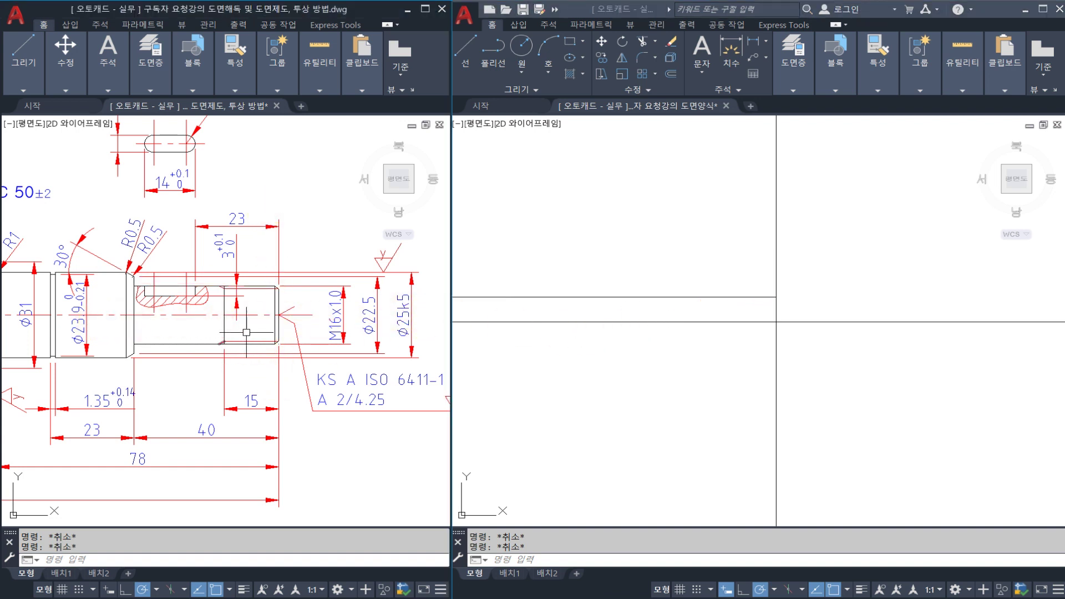
pyautogui.scroll(4, 224, 333)
pyautogui.click(227, 330)
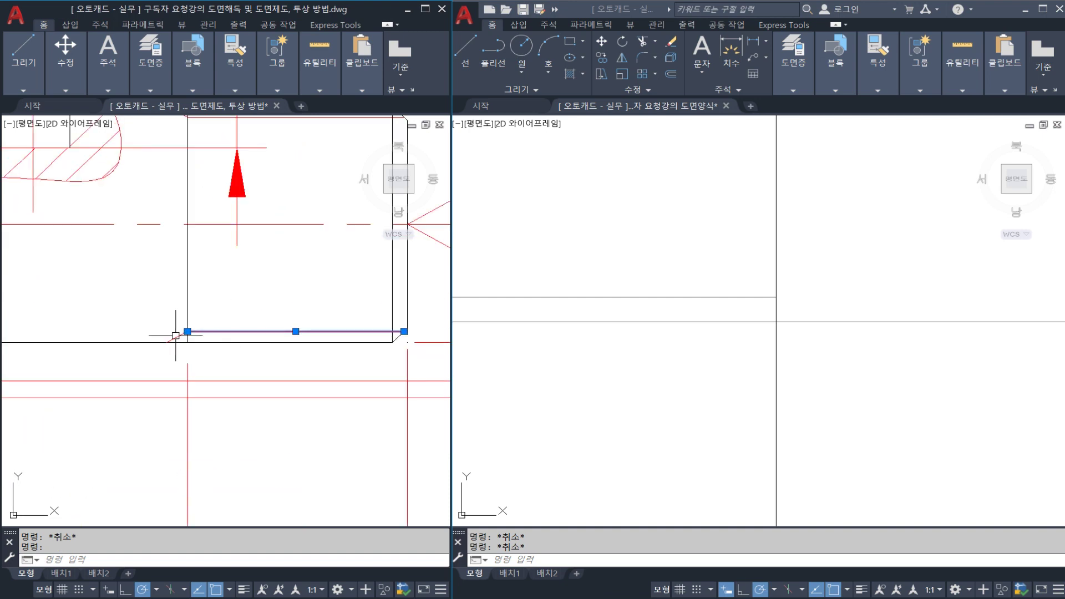
pyautogui.press('Escape')
pyautogui.scroll(-4, 214, 305)
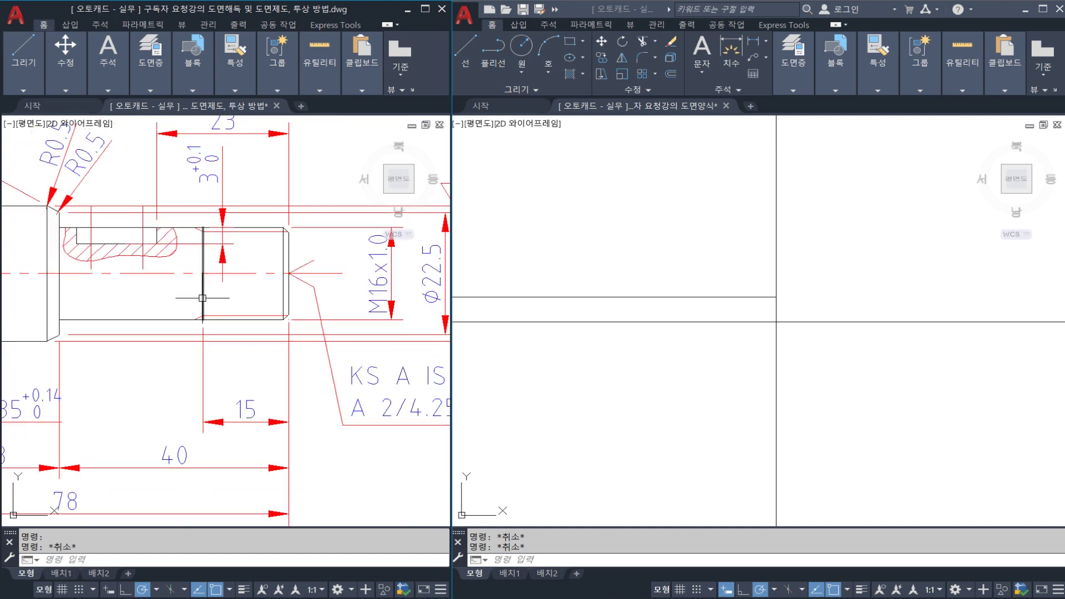
pyautogui.moveTo(209, 299); pyautogui.dragTo(304, 300, button='middle')
pyautogui.press('Escape')
# Offset the vertical end line of the shaft by 15 towards the shaft body to mark the thread length
pyautogui.click(710, 279)
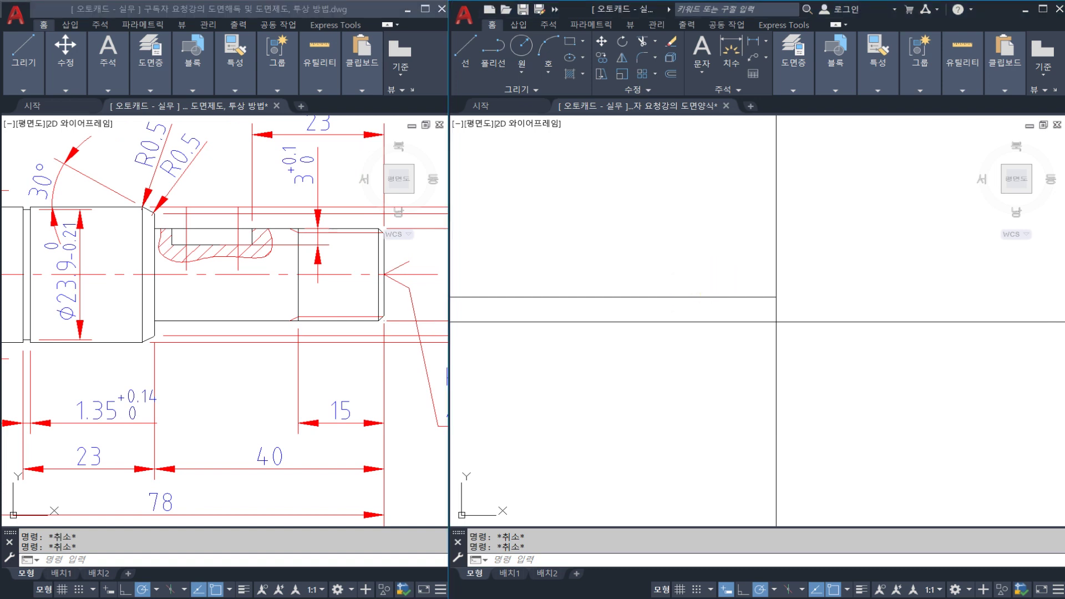
pyautogui.write('o')
pyautogui.press('Return')
pyautogui.write('15')
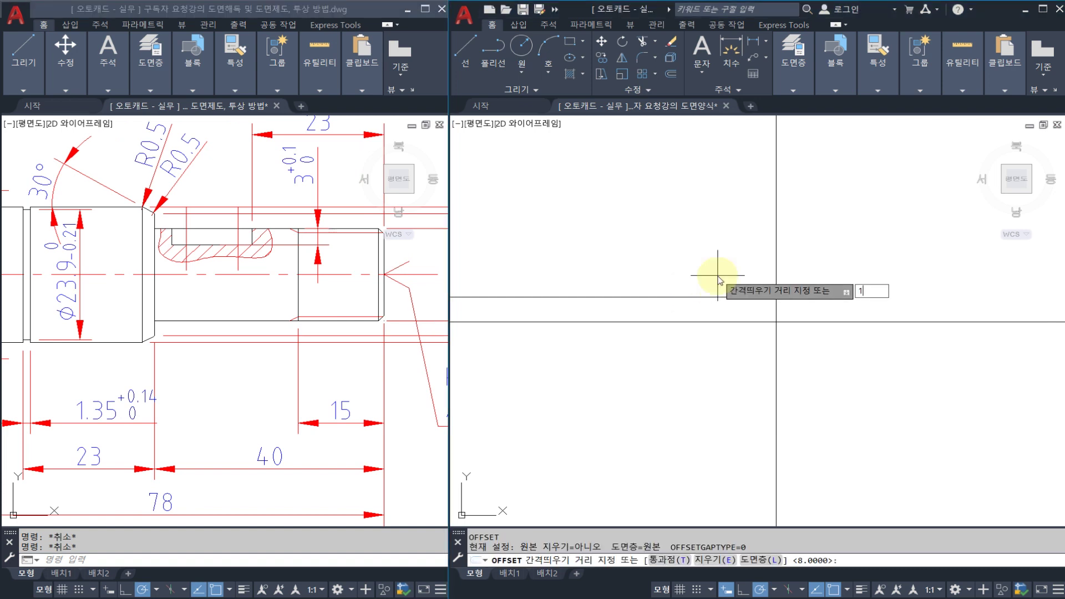
pyautogui.press('Return')
pyautogui.click(774, 267)
pyautogui.click(699, 289)
pyautogui.press('Escape')
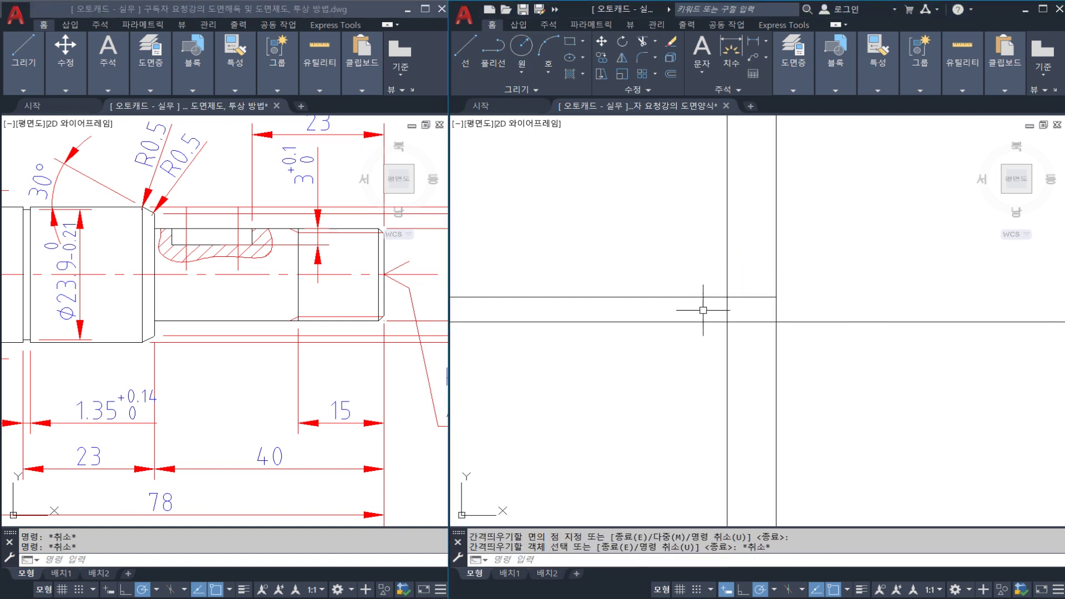
# Offset the vertical end line by 40 towards the shaft body to mark the shoulder, following the reference drawing
pyautogui.click(402, 343)
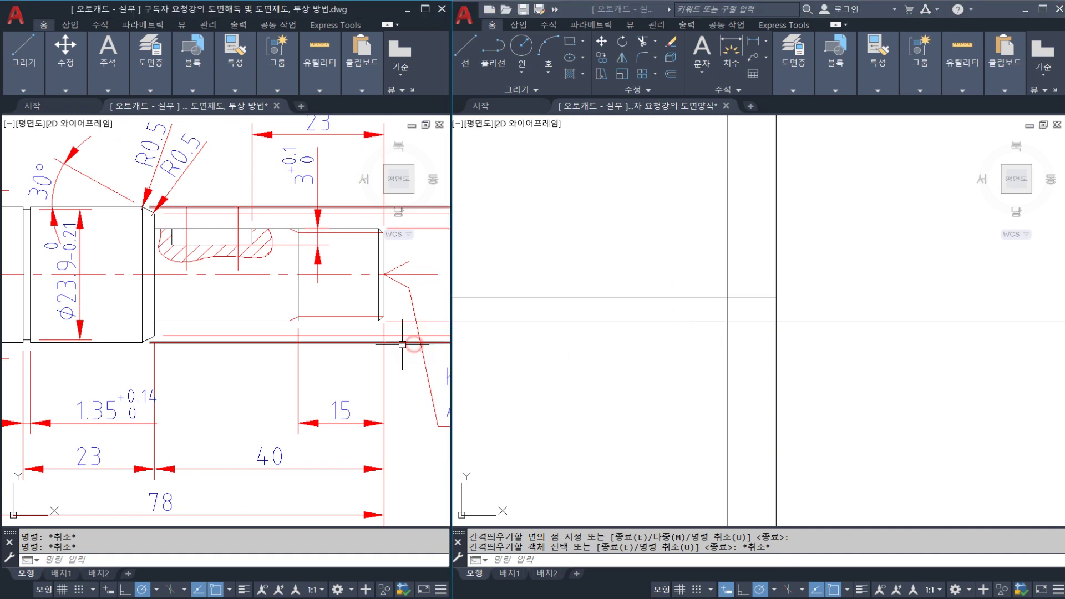
pyautogui.scroll(-2, 402, 343)
pyautogui.moveTo(385, 352); pyautogui.dragTo(315, 349, button='middle')
pyautogui.scroll(1, 314, 347)
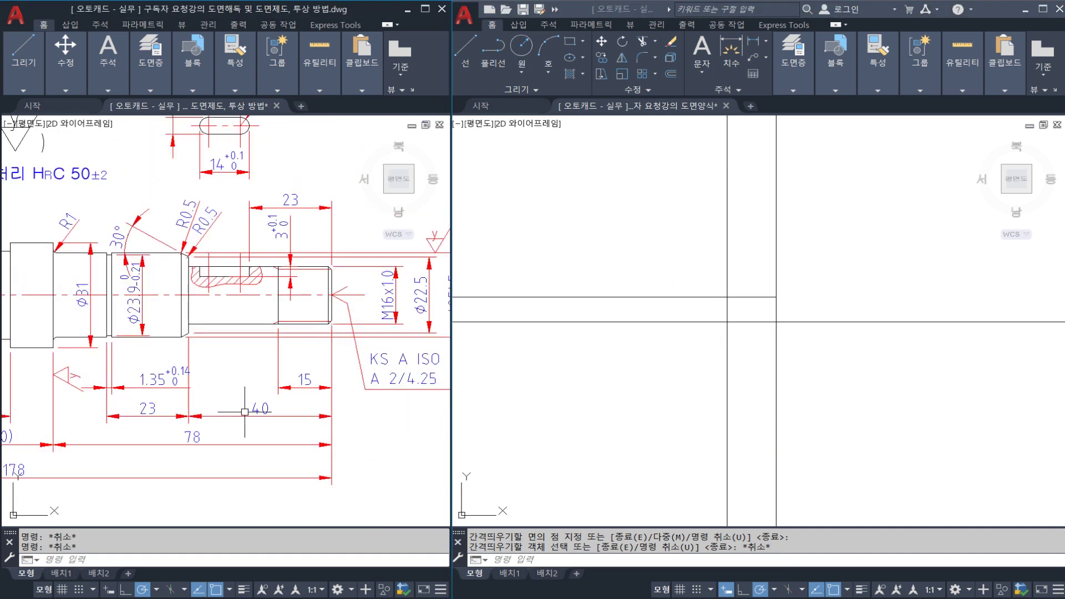
pyautogui.click(756, 255)
pyautogui.write('o')
pyautogui.press('Return')
pyautogui.write('40')
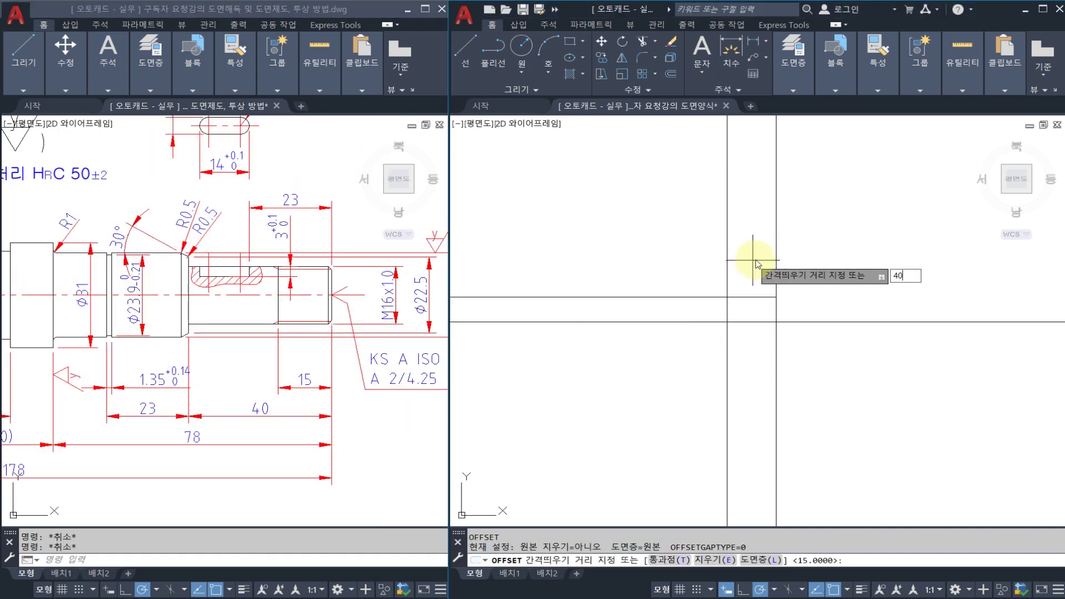
pyautogui.press('Return')
pyautogui.click(776, 256)
pyautogui.click(686, 262)
pyautogui.press('Escape')
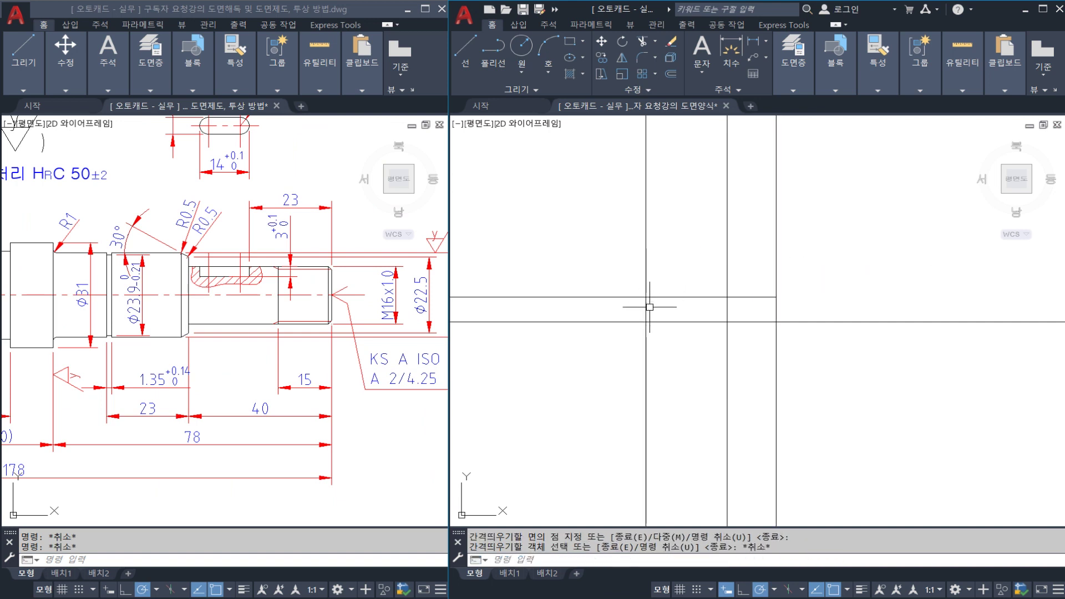
# Check the reference shaft's diameters and trim the upper edge line beyond the 40 mm shoulder line
pyautogui.click(356, 349)
pyautogui.moveTo(361, 333); pyautogui.dragTo(277, 332, button='middle')
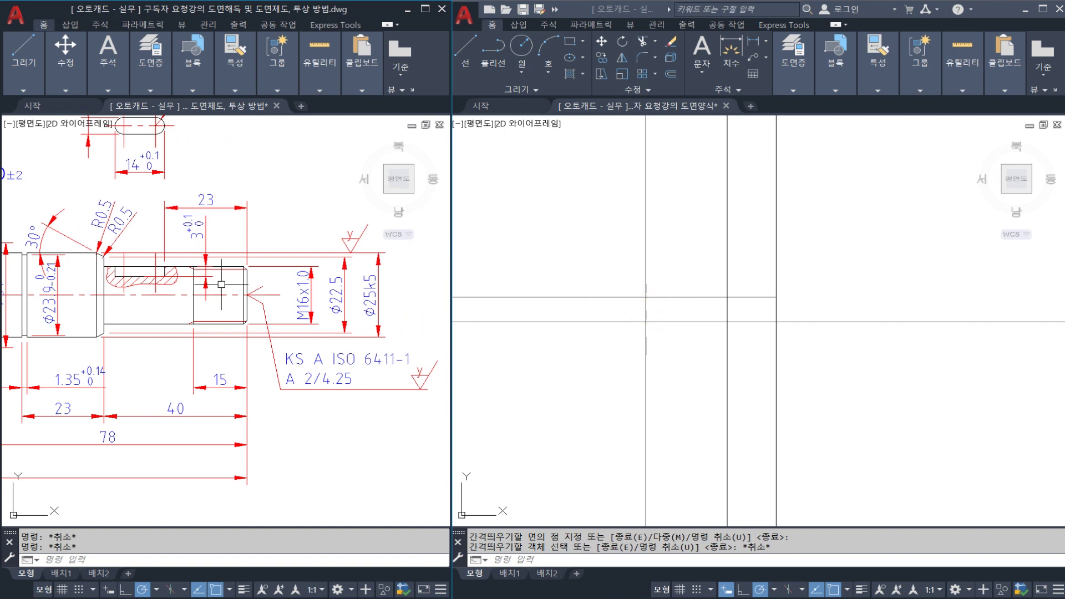
pyautogui.click(161, 276)
pyautogui.press('Escape')
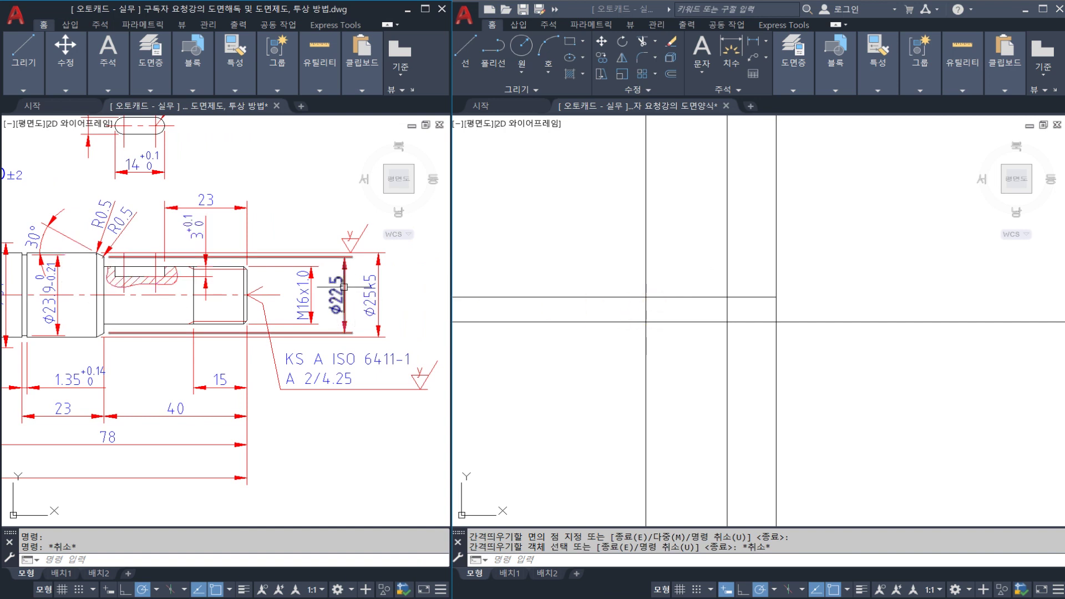
pyautogui.press('Escape')
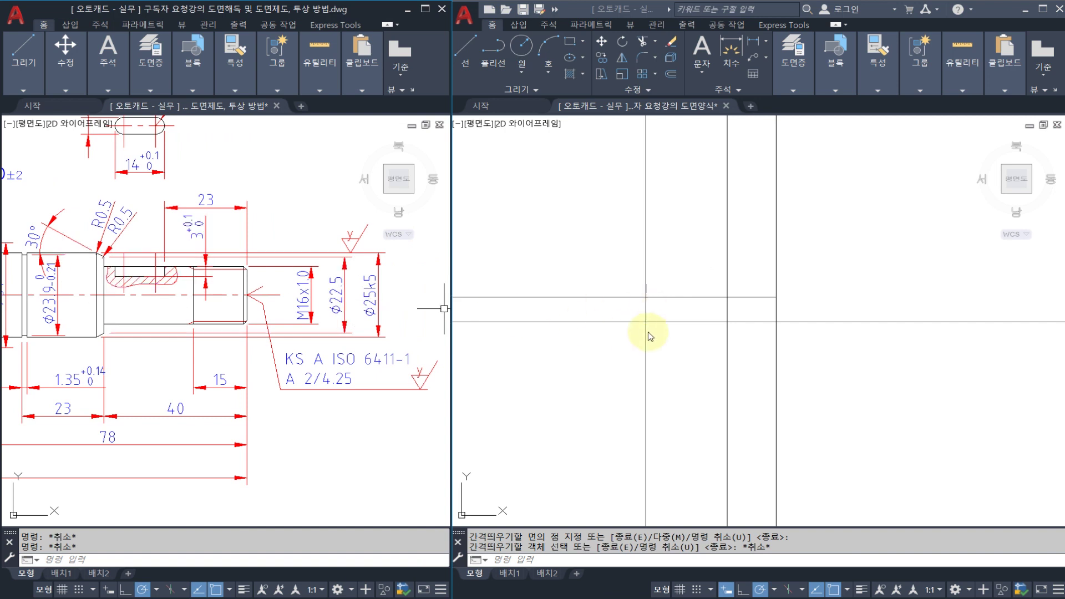
pyautogui.click(660, 311)
pyautogui.press('Escape')
pyautogui.scroll(2, 650, 314)
pyautogui.write('tr')
pyautogui.press('Return')
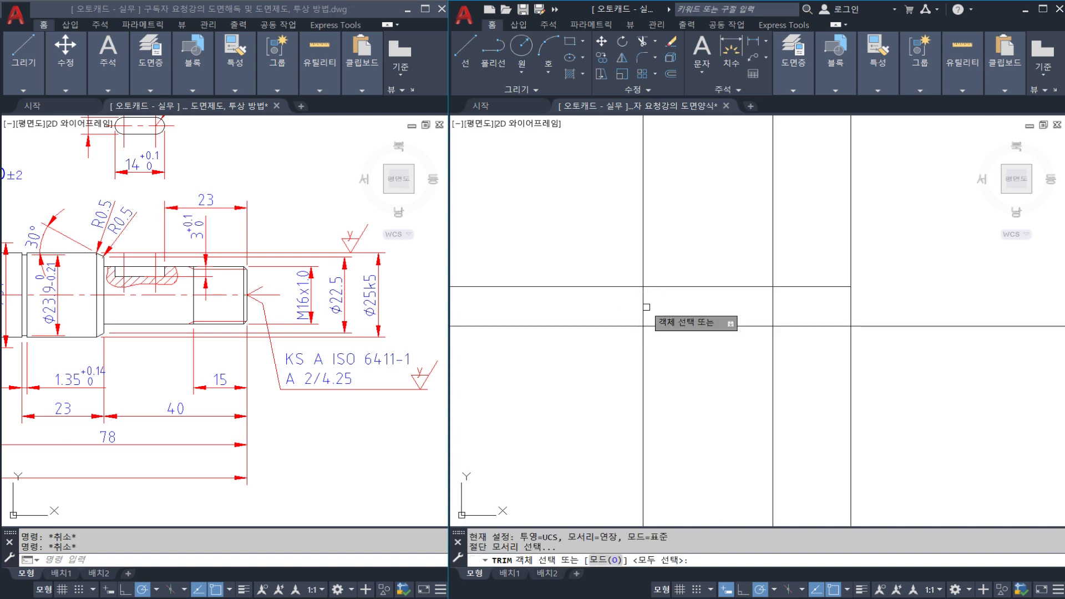
pyautogui.press('Return')
pyautogui.press('Escape')
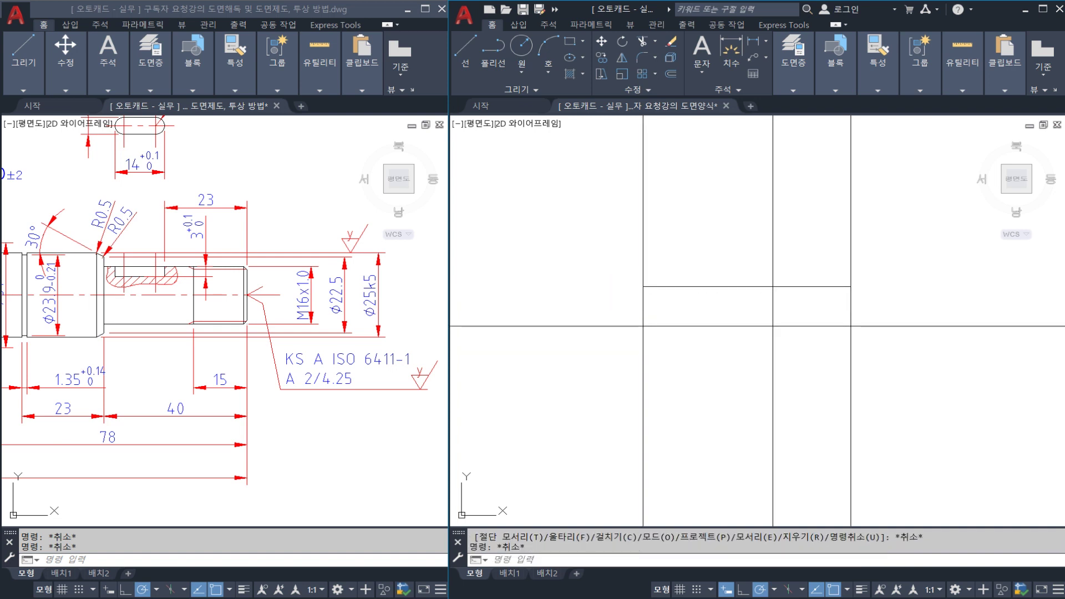
# Offset the horizontal centreline upward by 25/2 for the larger shaft diameter
pyautogui.write('o')
pyautogui.press('Return')
pyautogui.write('25/2')
pyautogui.press('Return')
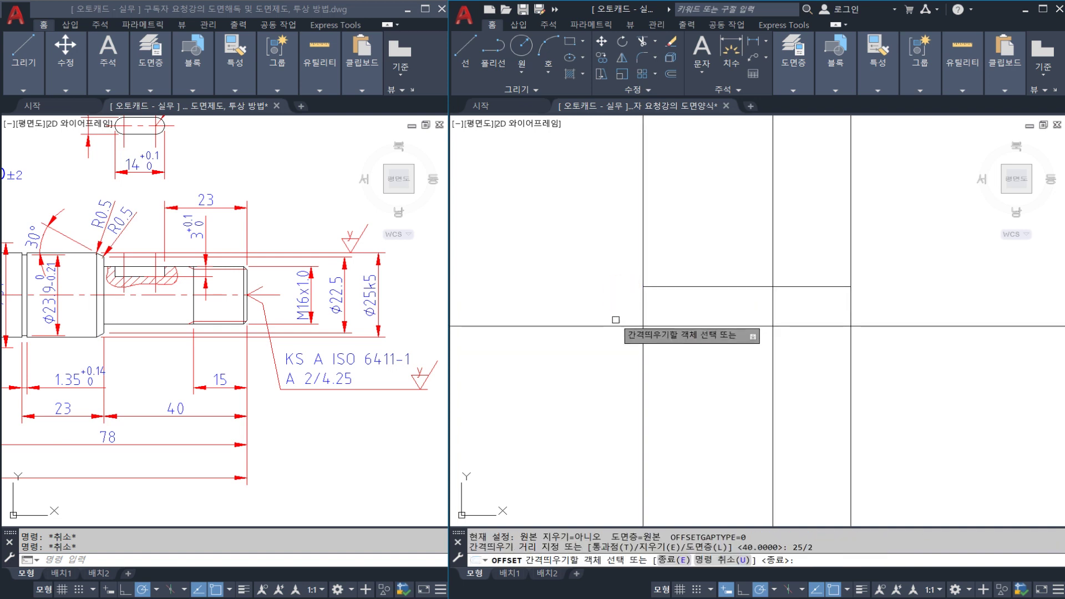
pyautogui.click(604, 326)
pyautogui.click(639, 282)
pyautogui.press('Escape')
# Trim the larger diameter's edge line on the threaded-end side of the shoulder line
pyautogui.write('tr')
pyautogui.press('Return')
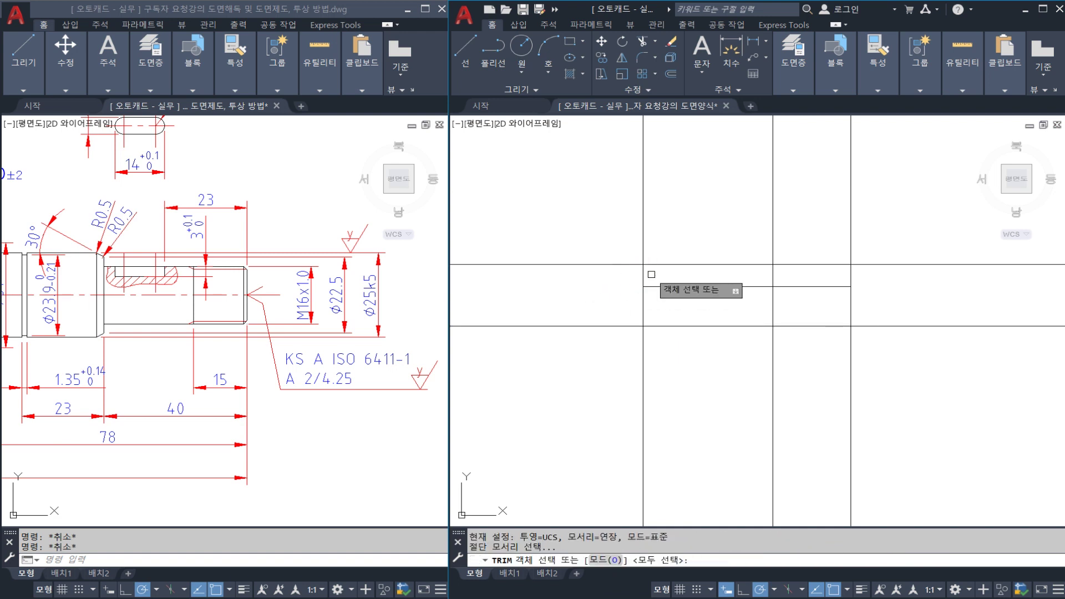
pyautogui.click(643, 270)
pyautogui.press('Return')
pyautogui.click(659, 265)
pyautogui.press('Escape')
# Break the larger diameter's edge line a short distance from the shoulder and erase the far remainder
pyautogui.write('br')
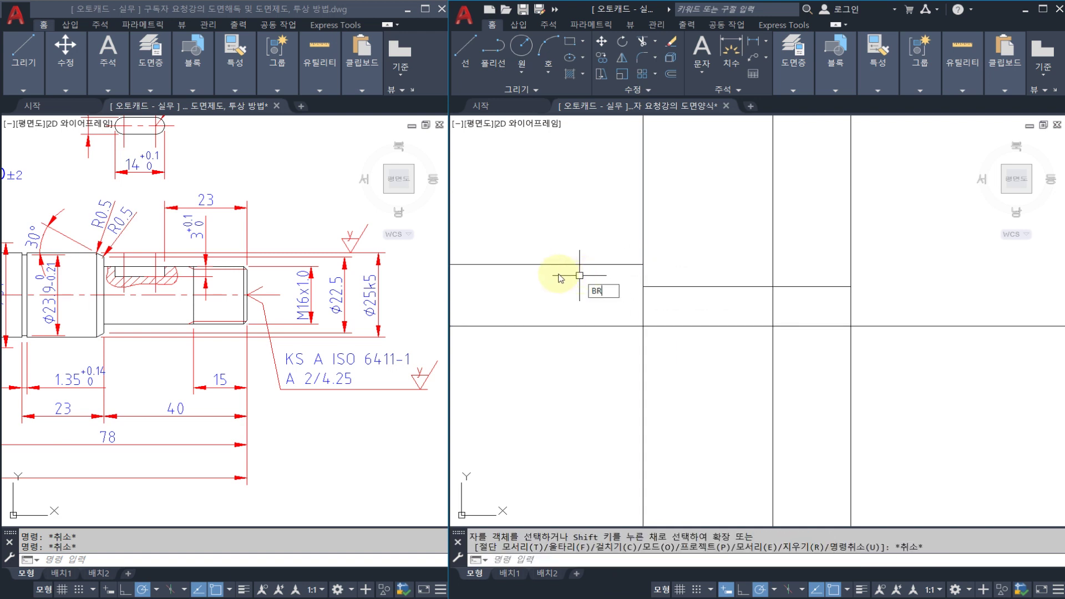
pyautogui.press('Return')
pyautogui.click(553, 264)
pyautogui.click(522, 264)
pyautogui.write('e')
pyautogui.press('Return')
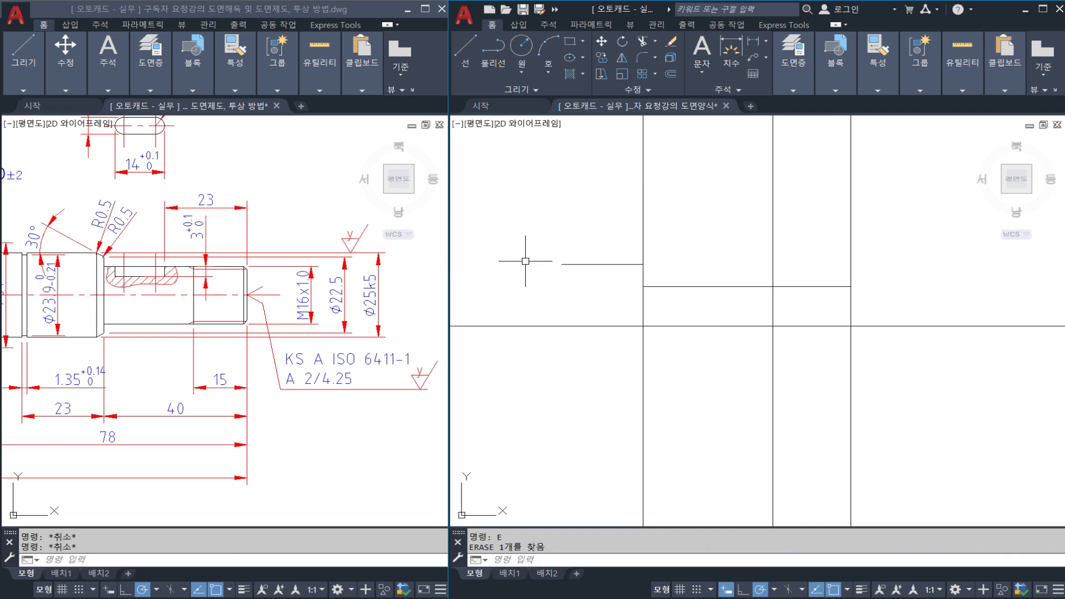
# Measure the height from the centreline to the thread's upper edge with a linear dimension, without placing it
pyautogui.scroll(2, 717, 347)
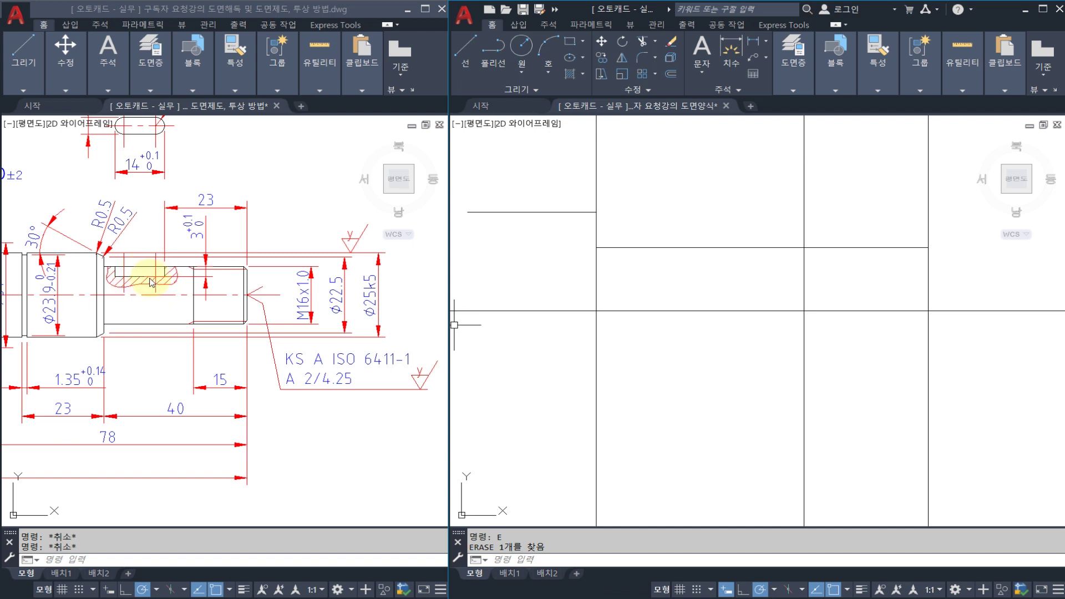
pyautogui.click(729, 293)
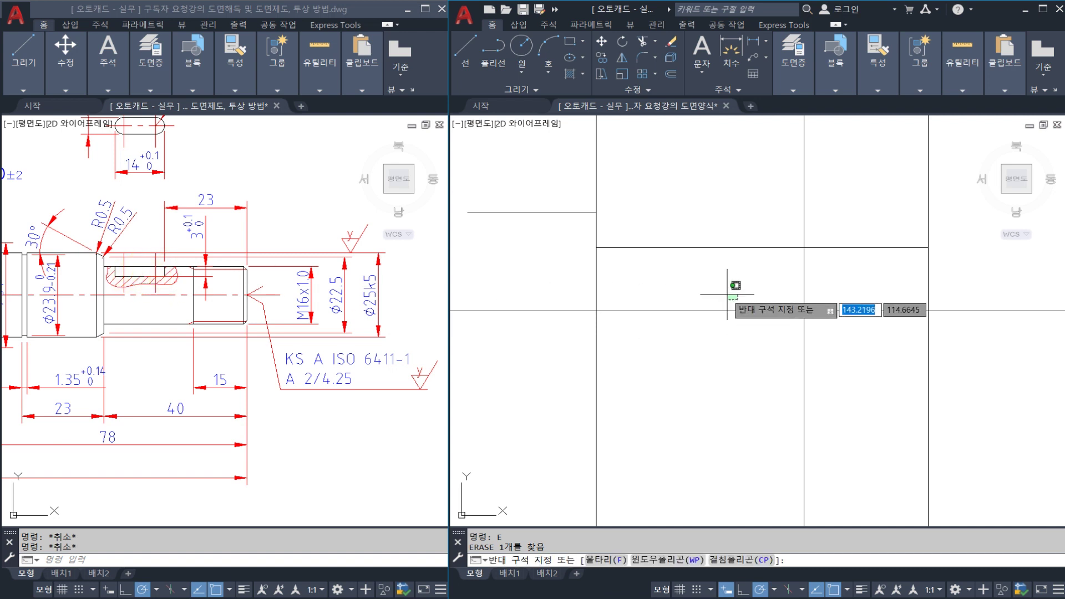
pyautogui.moveTo(727, 294); pyautogui.dragTo(629, 304, button='middle')
pyautogui.press('Escape')
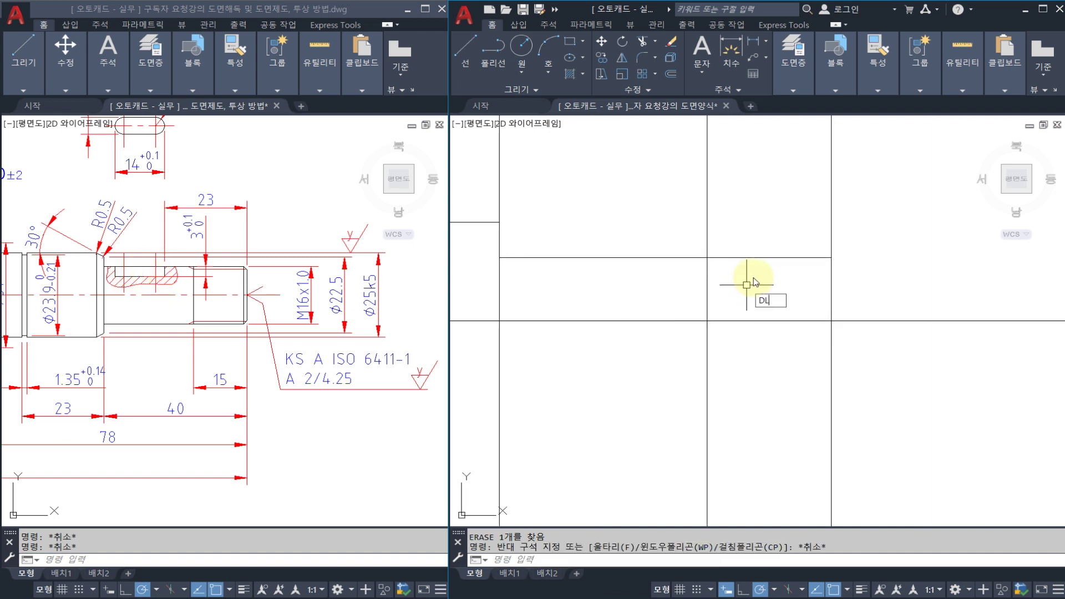
pyautogui.write('dli')
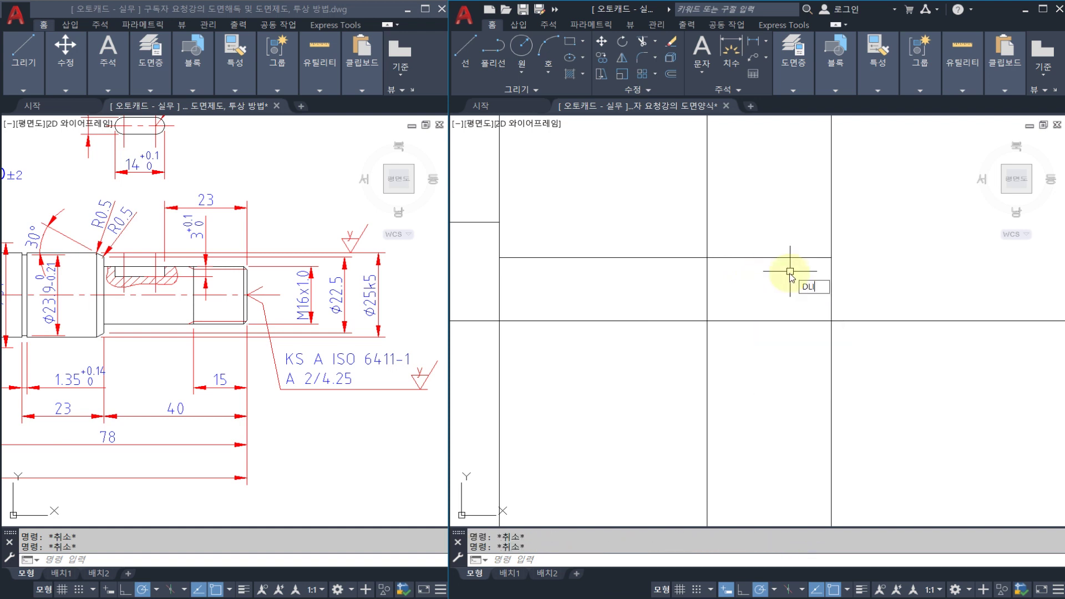
pyautogui.press('Return')
pyautogui.click(788, 257)
pyautogui.click(783, 327)
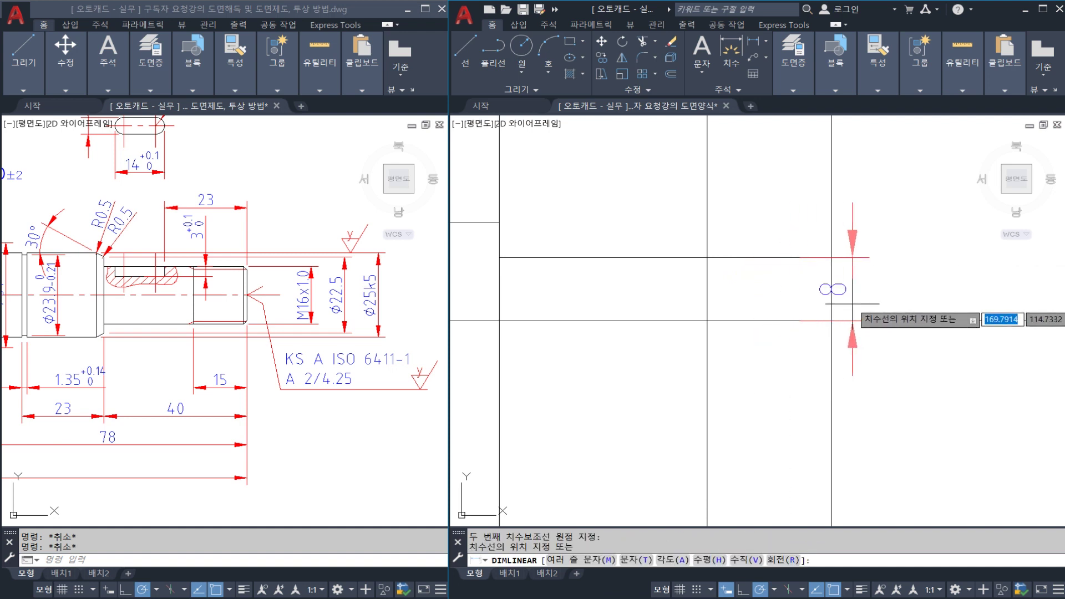
pyautogui.press('Escape')
# Measure the thread length between the end line and the thread limit line with a linear dimension, without placing it
pyautogui.press('Return')
pyautogui.click(832, 285)
pyautogui.click(708, 258)
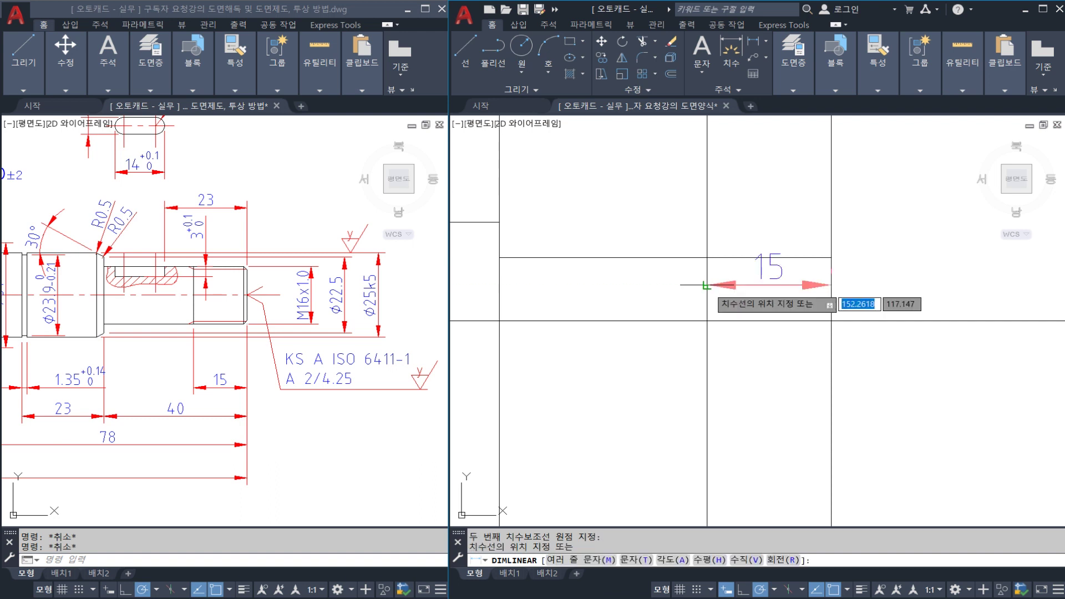
pyautogui.press('Escape')
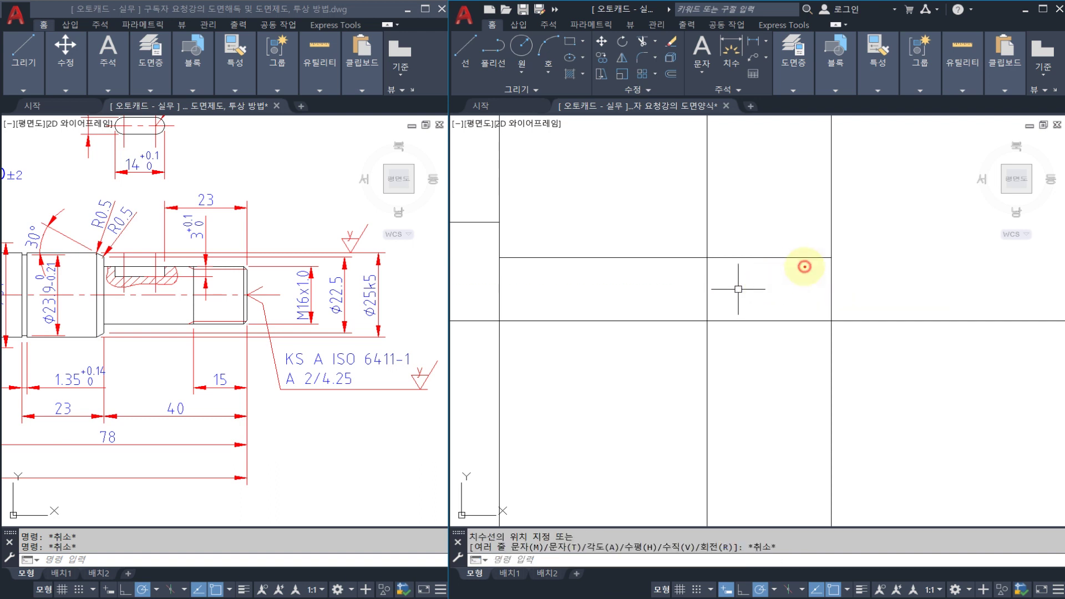
pyautogui.press('Escape')
# Sketch the thread root line with its slanted runout using the pen and label the complete and incomplete thread portions
pyautogui.scroll(2, 802, 274)
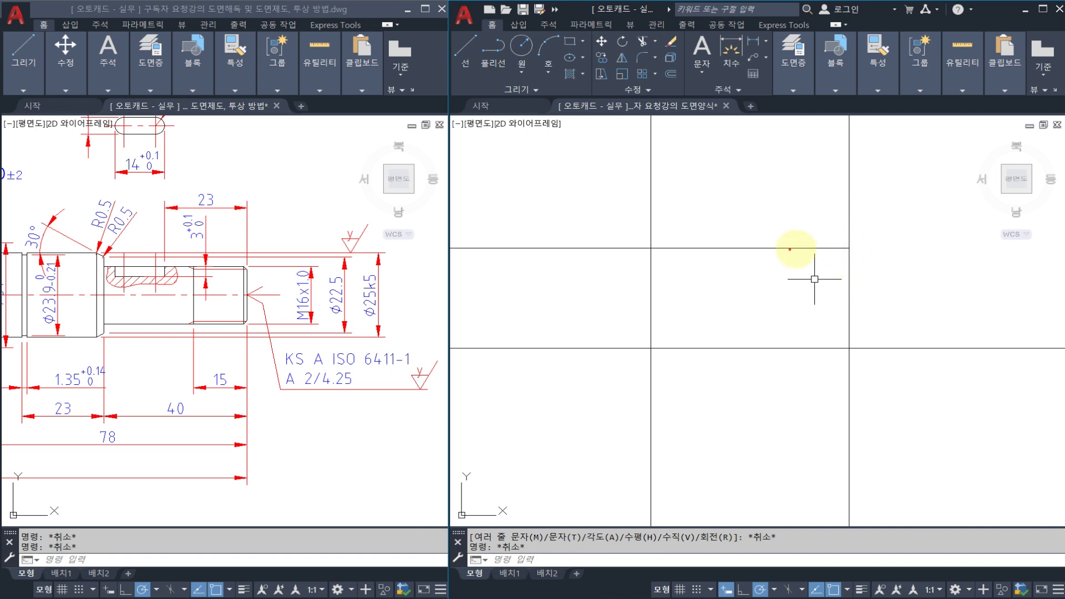
pyautogui.moveTo(848, 259); pyautogui.dragTo(664, 258)
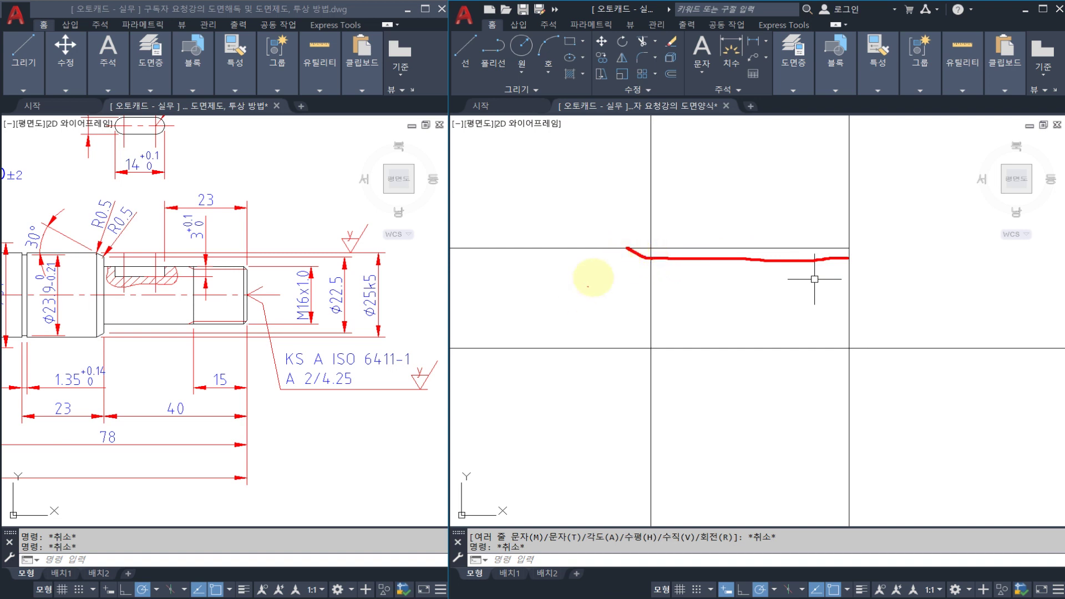
pyautogui.moveTo(703, 272)
pyautogui.mouseDown()
pyautogui.moveTo(700, 288)
pyautogui.moveTo(713, 279)
pyautogui.moveTo(724, 291)
pyautogui.mouseUp()
pyautogui.moveTo(614, 265); pyautogui.dragTo(615, 278)
pyautogui.moveTo(622, 267)
pyautogui.mouseDown()
pyautogui.moveTo(635, 280)
pyautogui.moveTo(623, 288)
pyautogui.mouseUp()
# Sketch triangular thread teeth at both ends of the root line and draw two arrows pointing away from the runout
pyautogui.click(823, 271)
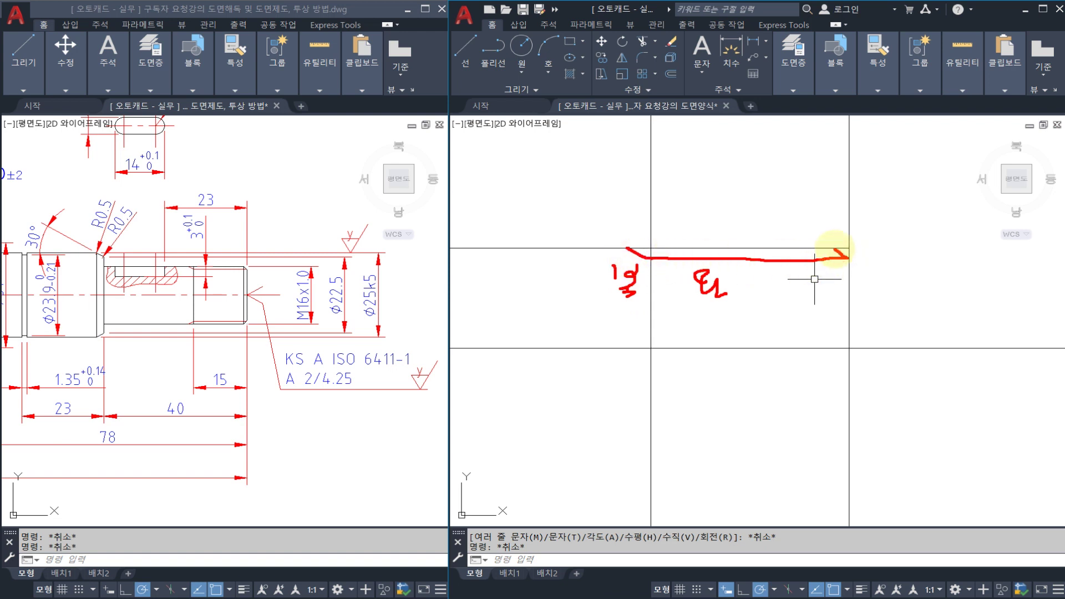
pyautogui.moveTo(834, 248); pyautogui.dragTo(780, 260)
pyautogui.click(682, 258)
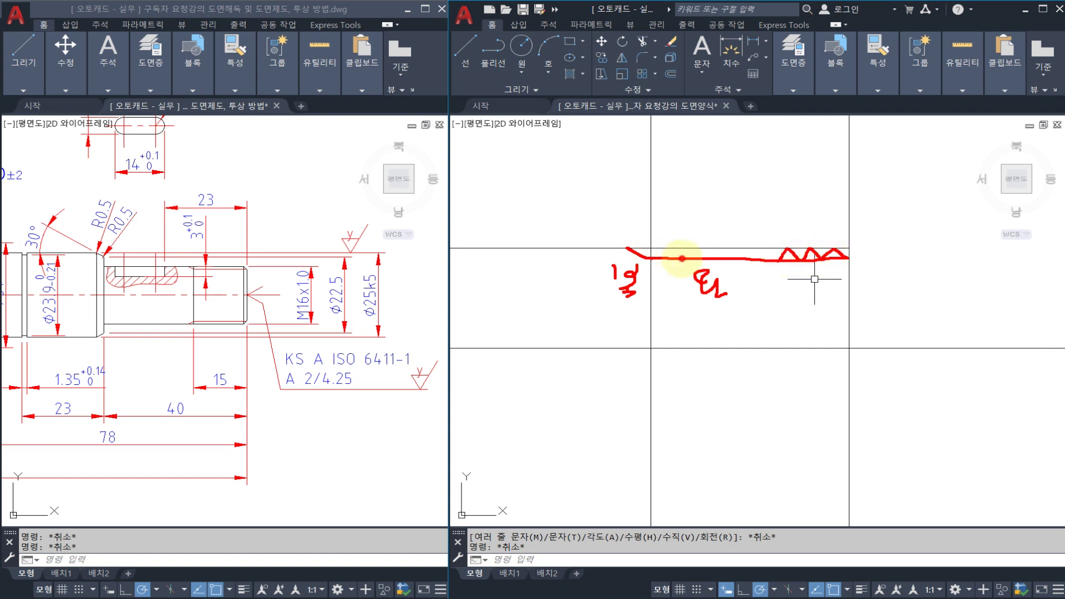
pyautogui.moveTo(673, 250); pyautogui.dragTo(668, 258)
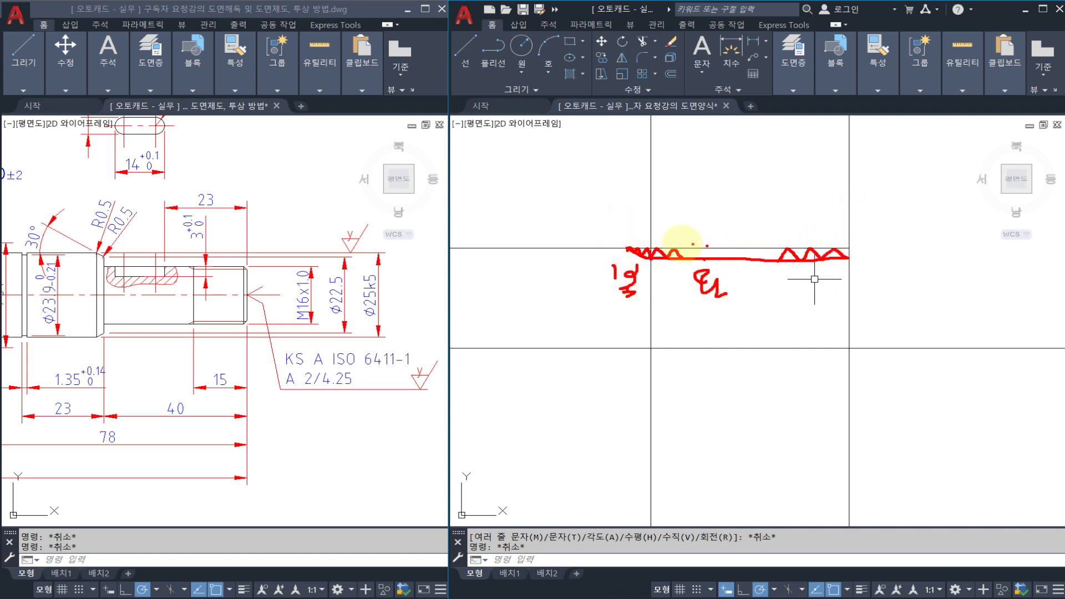
pyautogui.moveTo(649, 240)
pyautogui.mouseDown()
pyautogui.moveTo(653, 174)
pyautogui.moveTo(678, 177)
pyautogui.mouseUp()
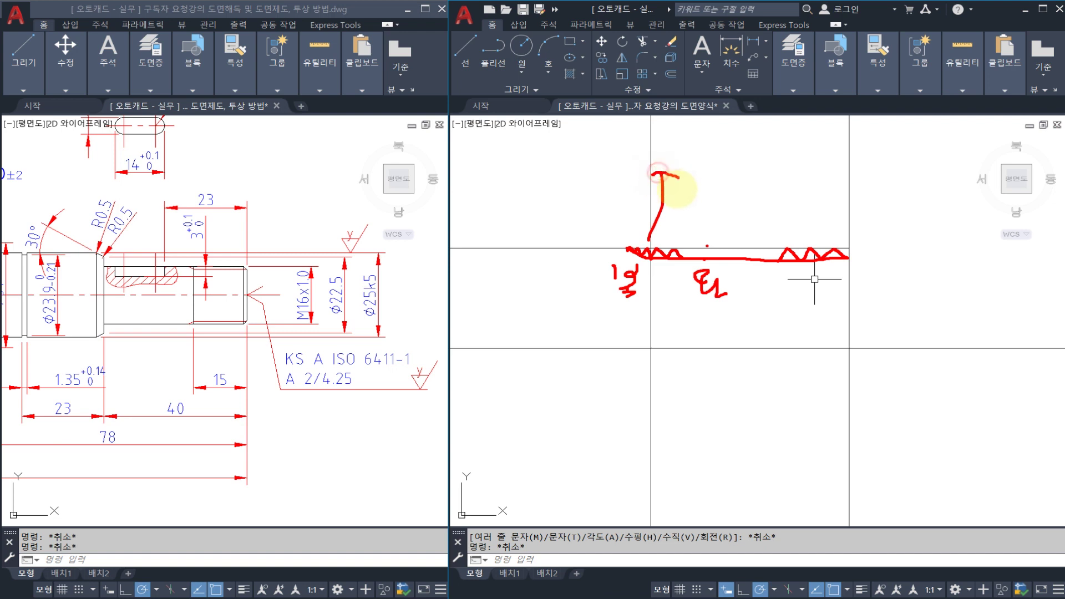
pyautogui.moveTo(628, 218)
pyautogui.mouseDown()
pyautogui.moveTo(589, 188)
pyautogui.moveTo(599, 209)
pyautogui.mouseUp()
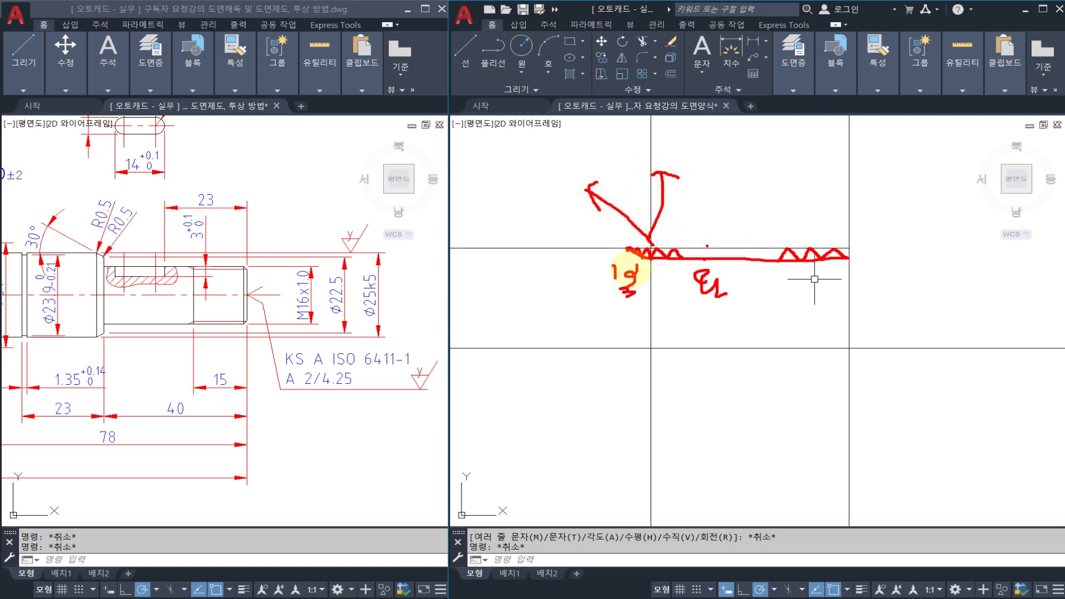
# Circle the incomplete thread with the pen, add cross marks, redraw the root line with its slanted runout, and clear the pen marks
pyautogui.moveTo(638, 269)
pyautogui.mouseDown()
pyautogui.moveTo(630, 261)
pyautogui.moveTo(651, 244)
pyautogui.mouseUp()
pyautogui.moveTo(704, 222)
pyautogui.mouseDown()
pyautogui.moveTo(724, 204)
pyautogui.moveTo(734, 227)
pyautogui.mouseUp()
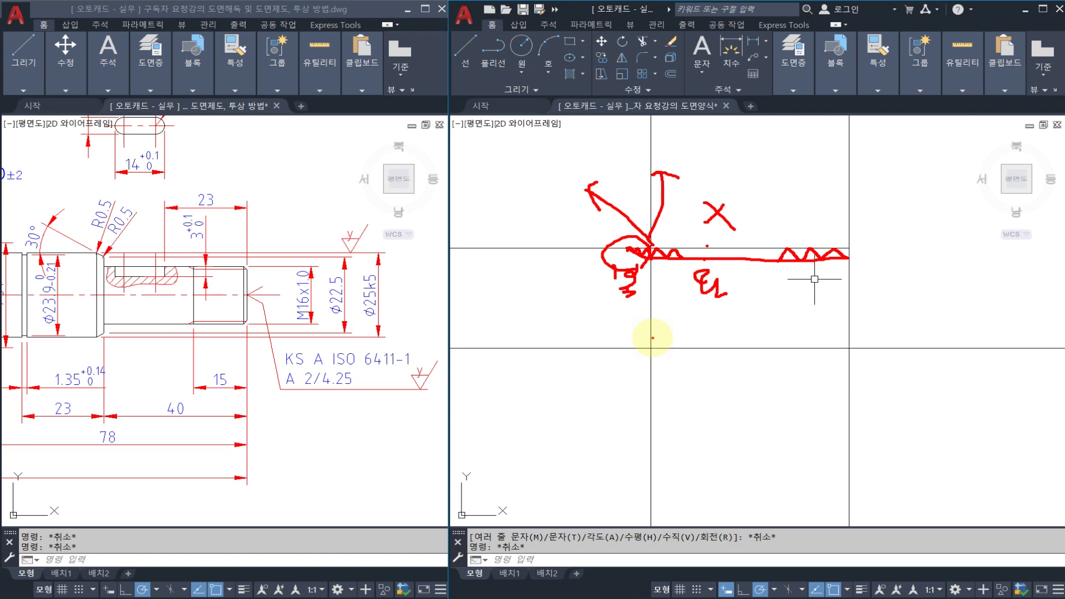
pyautogui.moveTo(648, 288)
pyautogui.mouseDown()
pyautogui.moveTo(664, 271)
pyautogui.moveTo(661, 311)
pyautogui.moveTo(671, 312)
pyautogui.mouseUp()
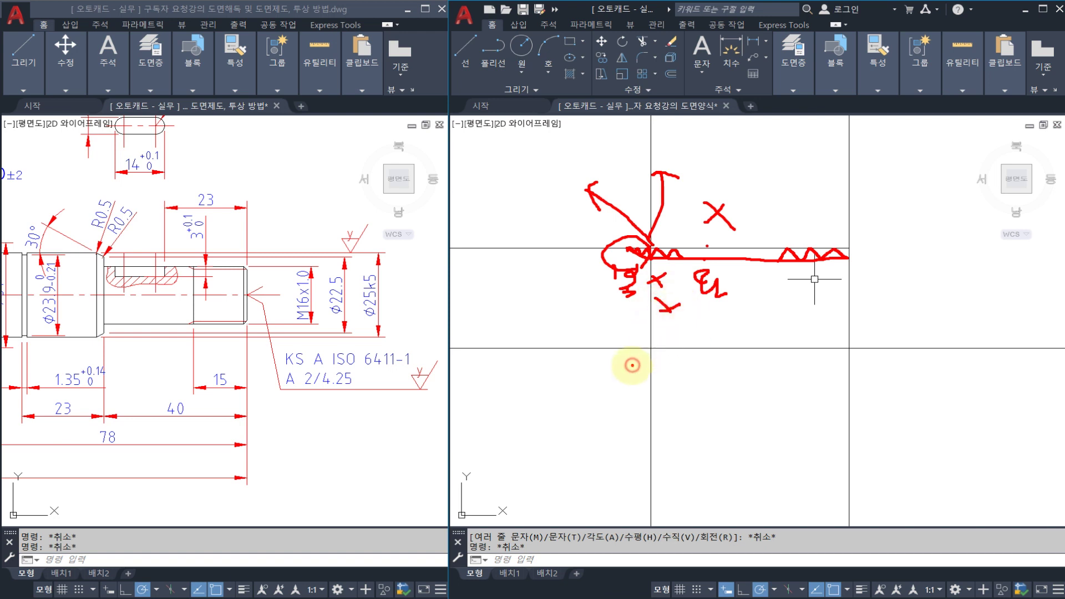
pyautogui.moveTo(632, 364); pyautogui.dragTo(605, 350)
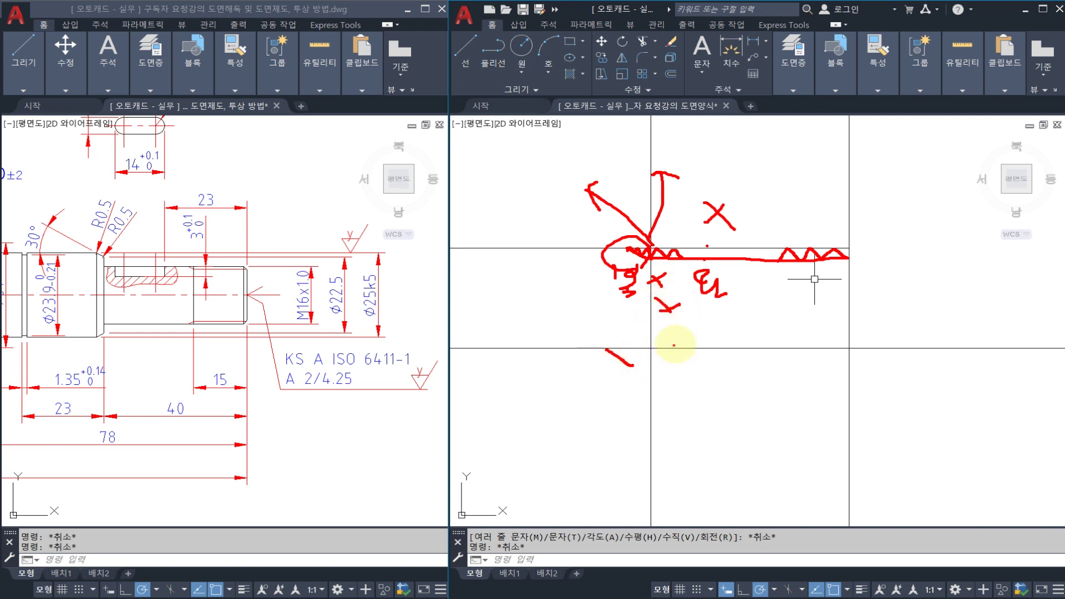
pyautogui.moveTo(677, 344)
pyautogui.mouseDown()
pyautogui.moveTo(614, 352)
pyautogui.moveTo(622, 350)
pyautogui.mouseUp()
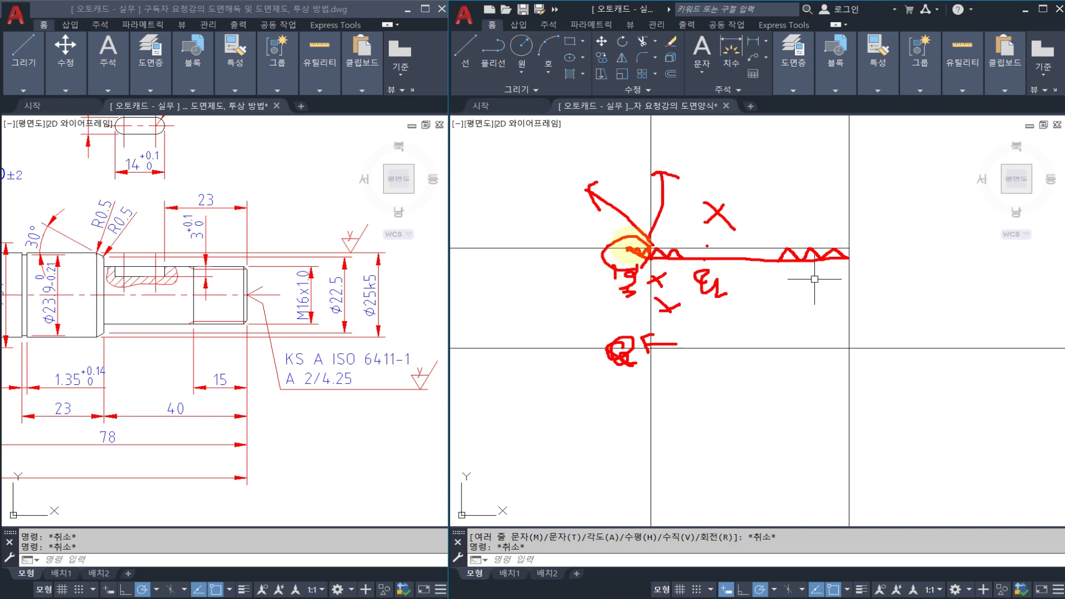
pyautogui.press('Escape')
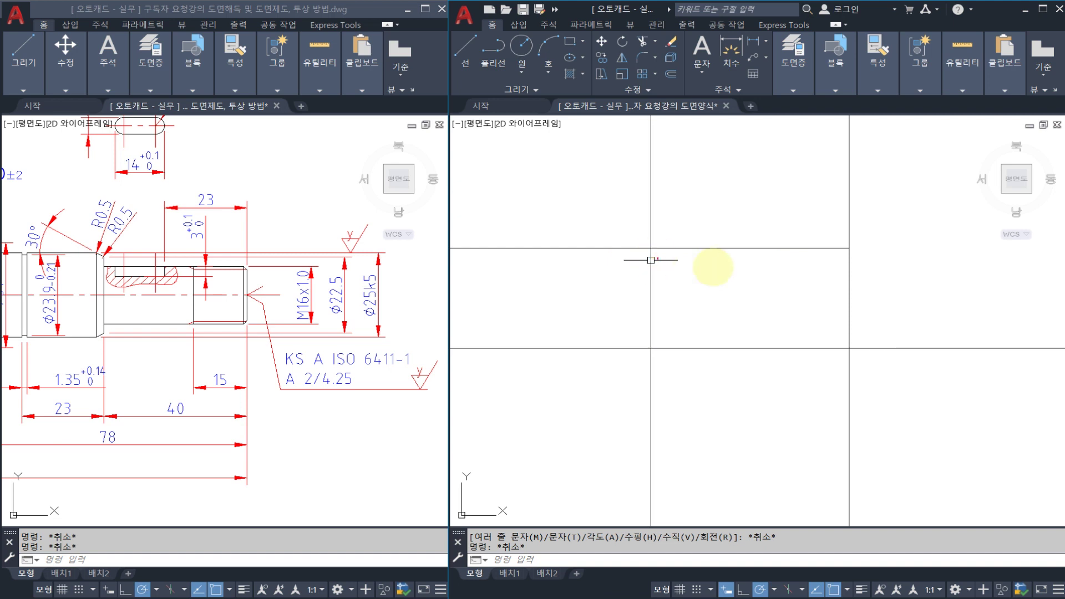
pyautogui.moveTo(856, 257); pyautogui.dragTo(652, 259)
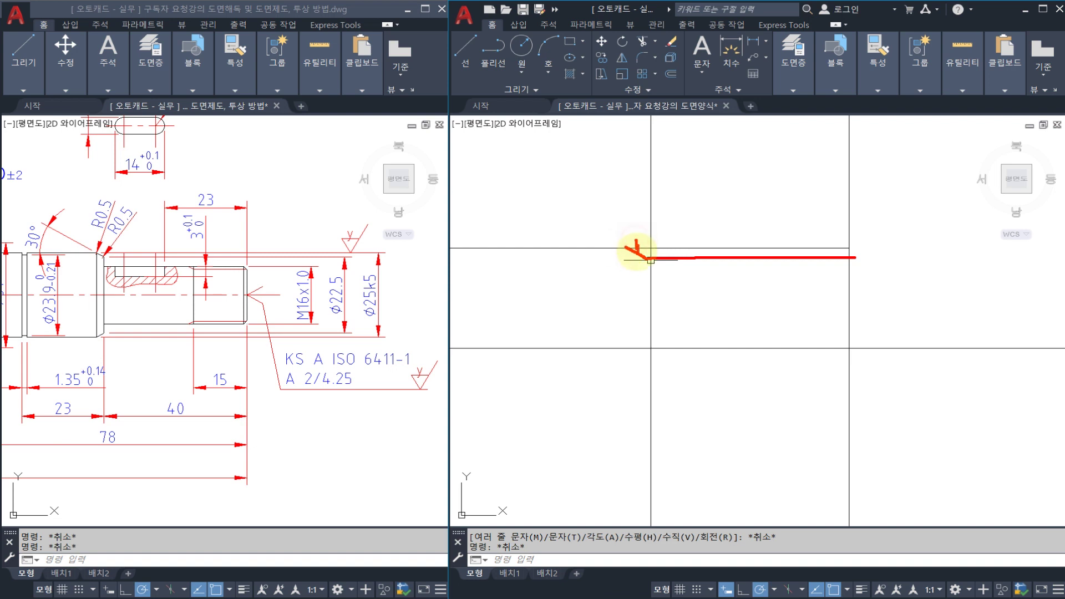
pyautogui.press('Escape')
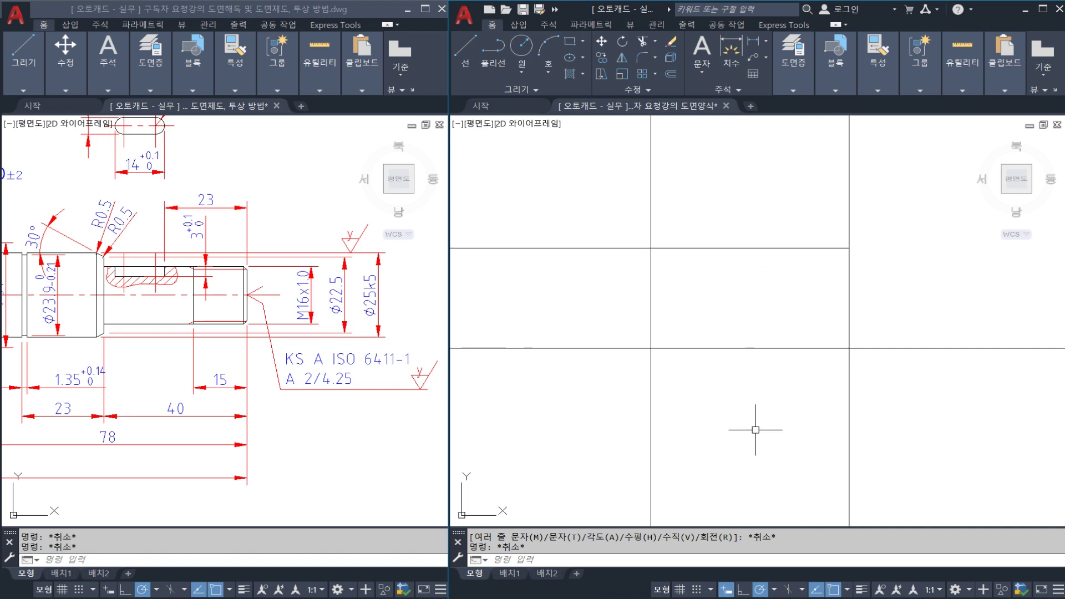
# Switch to the standards PDF and look up the root diameter d1 of the M16 × 1 thread in the metric fine thread table
pyautogui.click(681, 597)
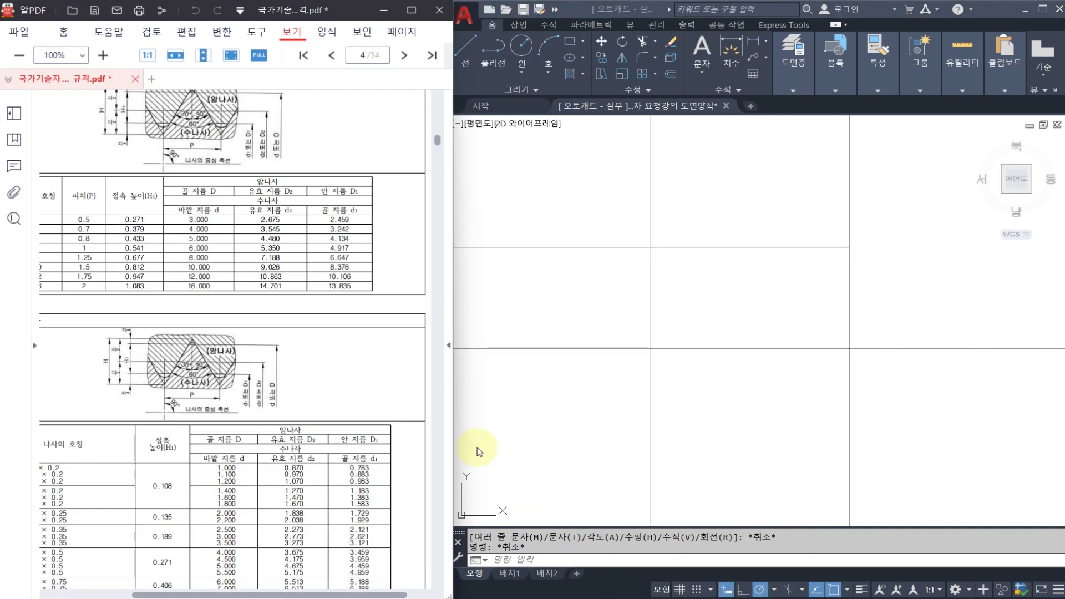
pyautogui.keyDown('ctrl'); pyautogui.scroll(3, 357, 435); pyautogui.keyUp('ctrl')
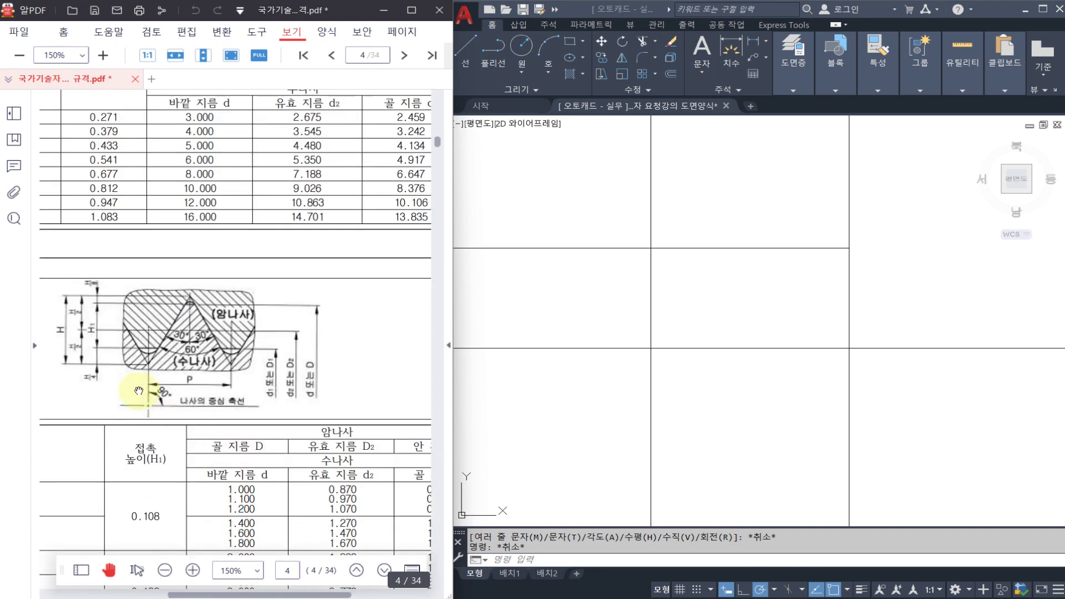
pyautogui.moveTo(243, 376); pyautogui.dragTo(233, 331)
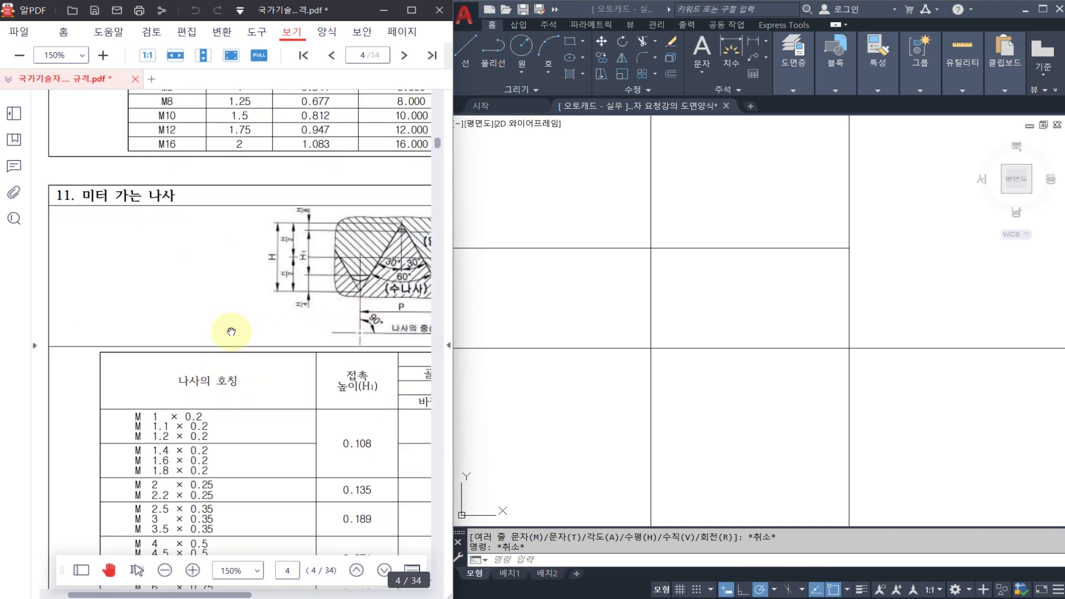
pyautogui.moveTo(305, 431)
pyautogui.mouseDown()
pyautogui.moveTo(302, 309)
pyautogui.moveTo(312, 375)
pyautogui.moveTo(259, 219)
pyautogui.mouseUp()
pyautogui.moveTo(200, 422); pyautogui.dragTo(221, 282)
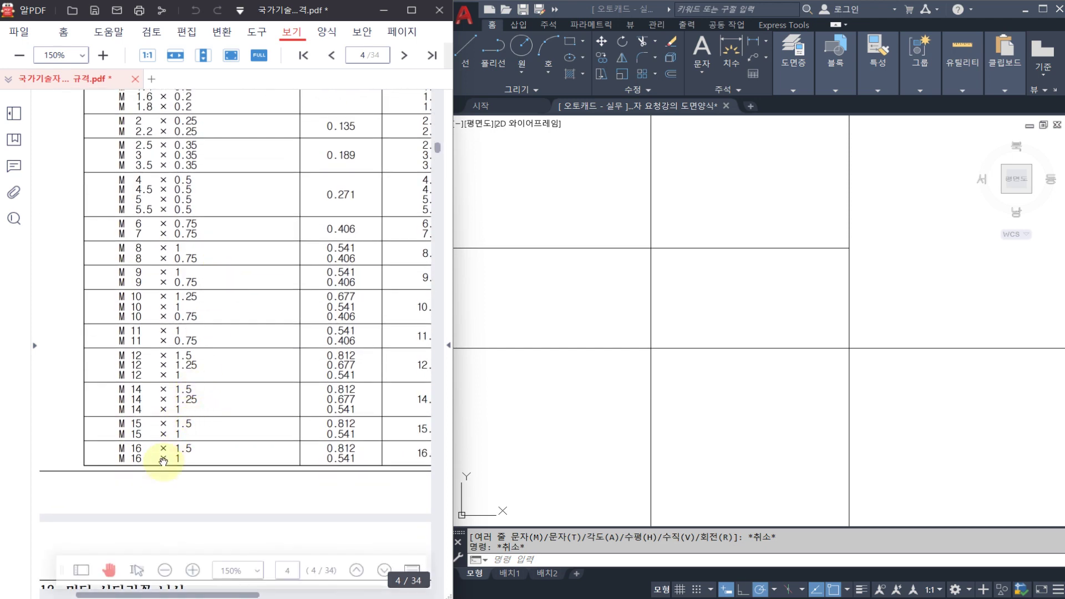
pyautogui.keyDown('ctrl'); pyautogui.scroll(-1, 294, 444); pyautogui.keyUp('ctrl')
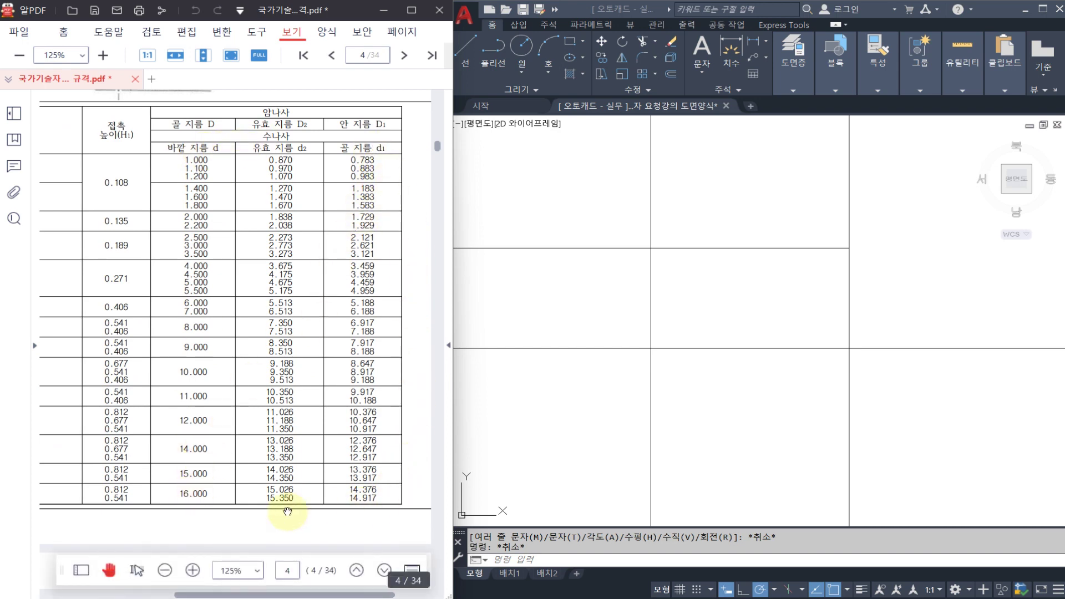
pyautogui.moveTo(217, 523); pyautogui.dragTo(394, 504)
pyautogui.moveTo(303, 491); pyautogui.dragTo(148, 481)
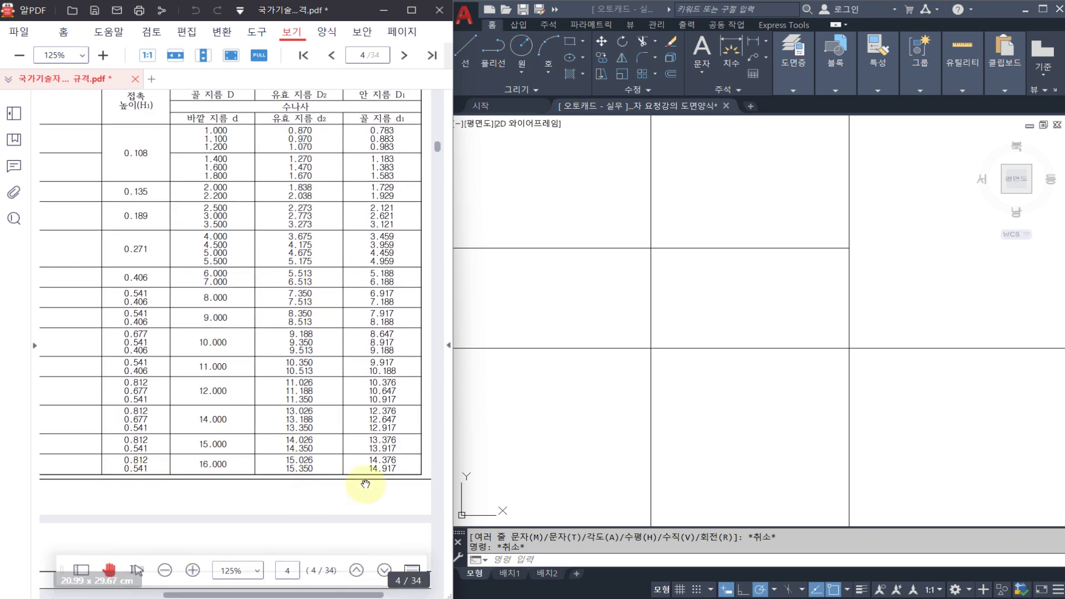
# Return to the blank-sheet drawing in AutoCAD and try to start an offset with the distance 14.917/2
pyautogui.click(661, 264)
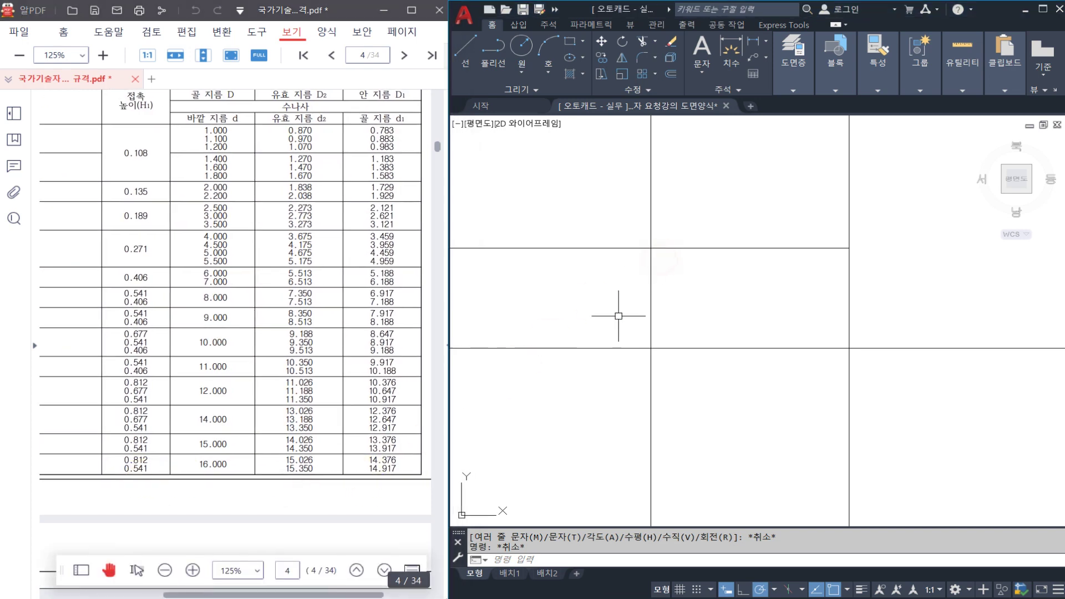
pyautogui.click(714, 303)
pyautogui.press('Escape')
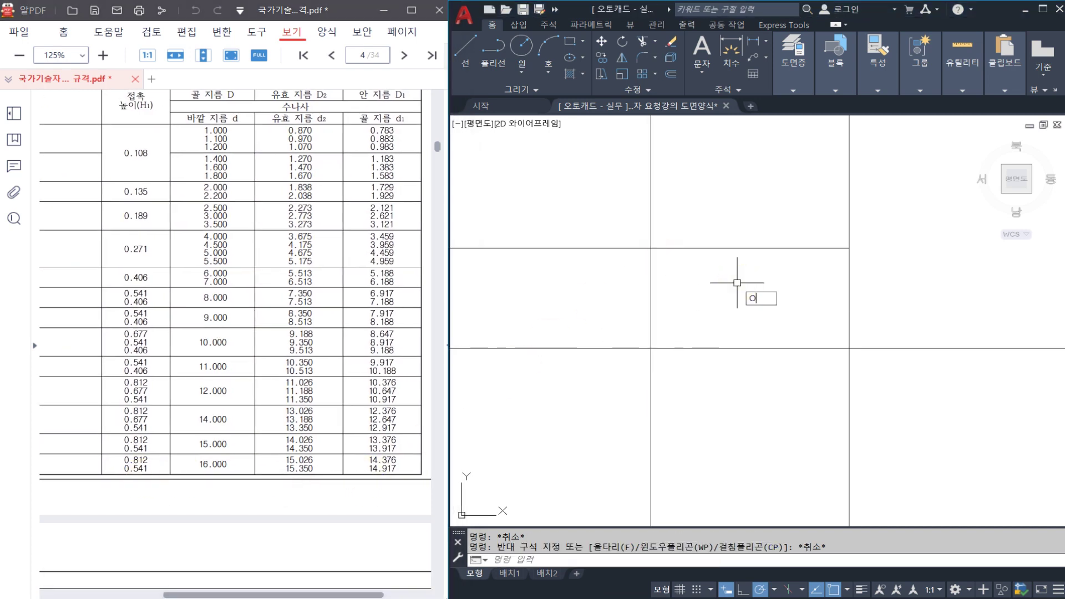
pyautogui.write('o')
pyautogui.press('Return')
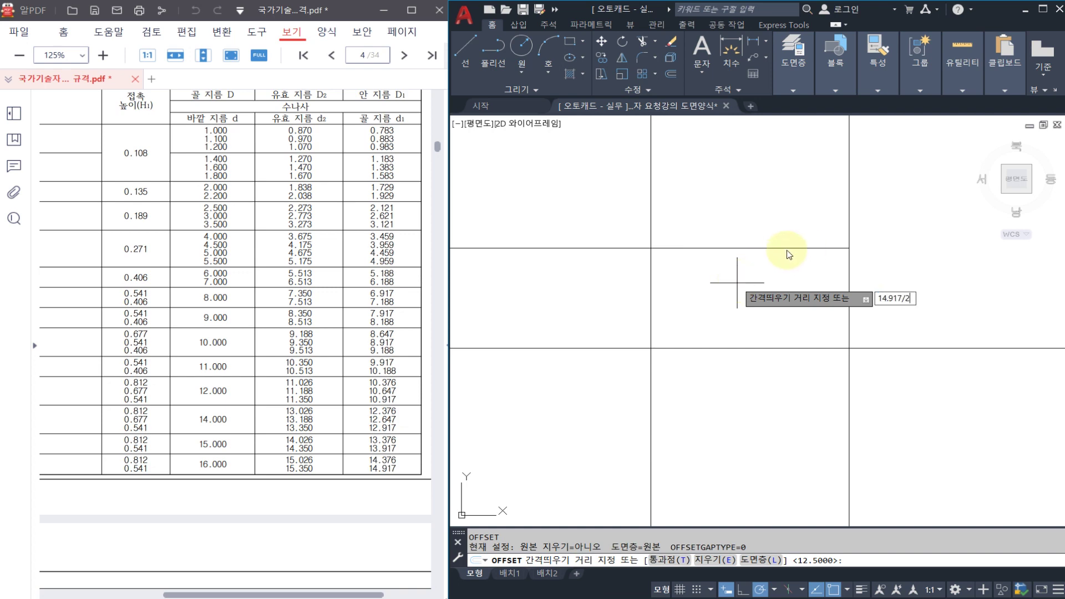
pyautogui.press('Return')
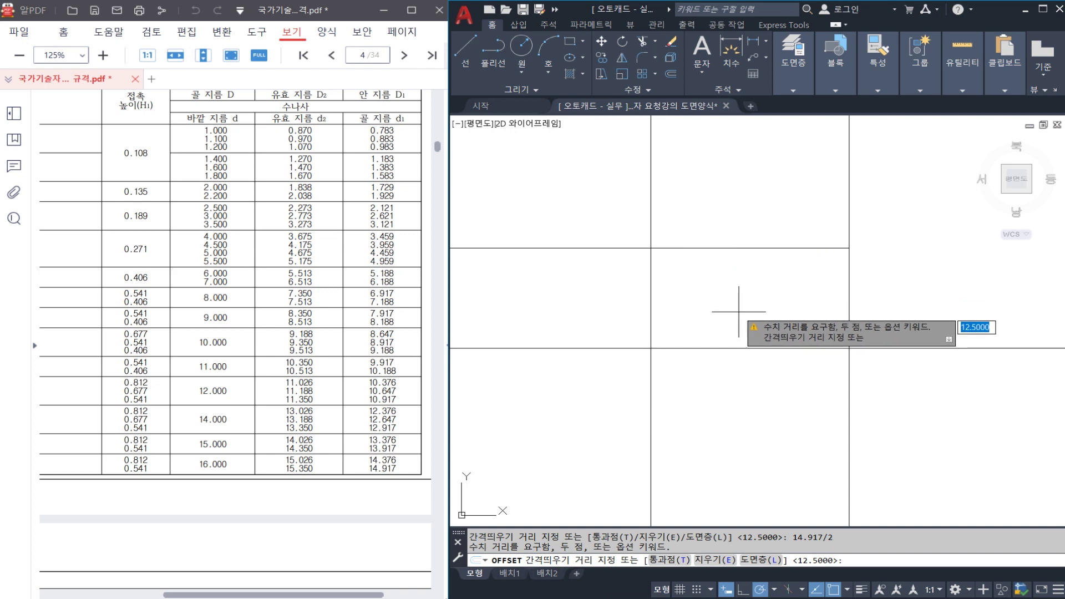
pyautogui.press('Escape')
pyautogui.press('Escape')
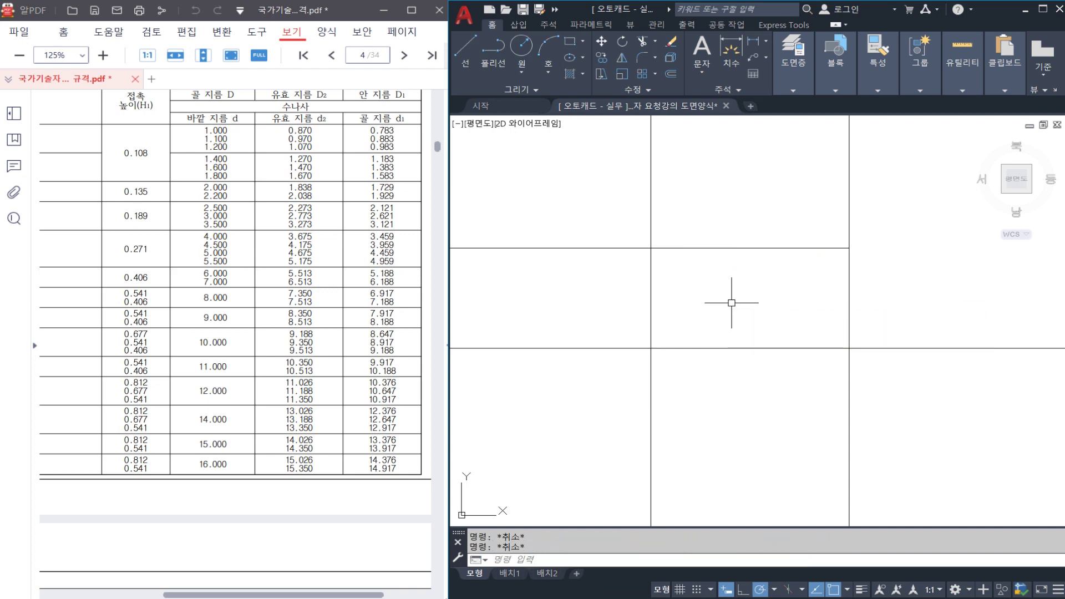
# Offset the centreline upward by 14917/2000 to create the thread root line
pyautogui.press('Return')
pyautogui.write('14917/2000')
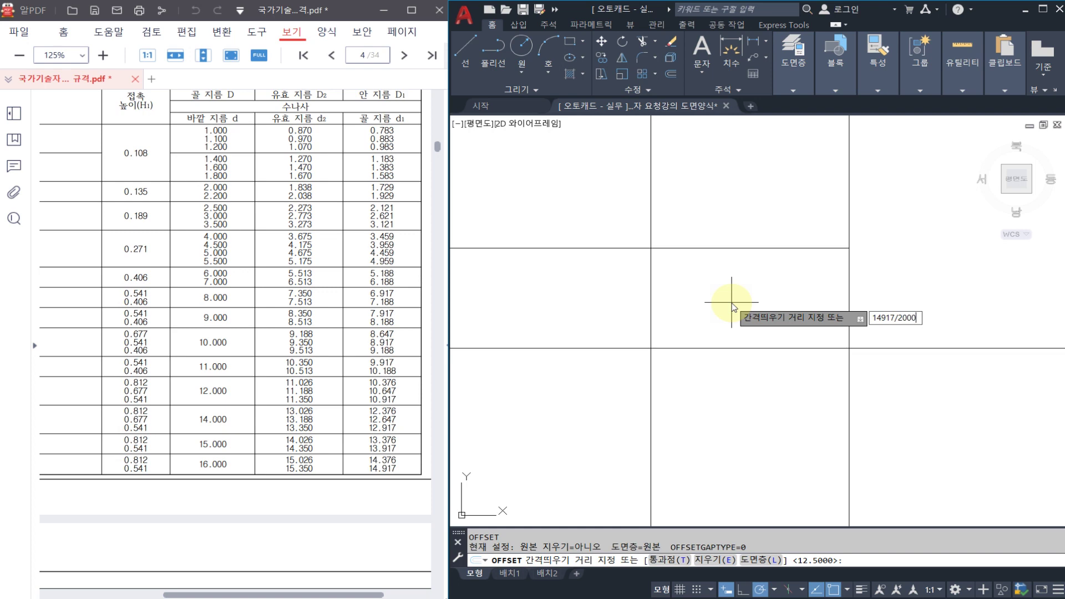
pyautogui.press('Return')
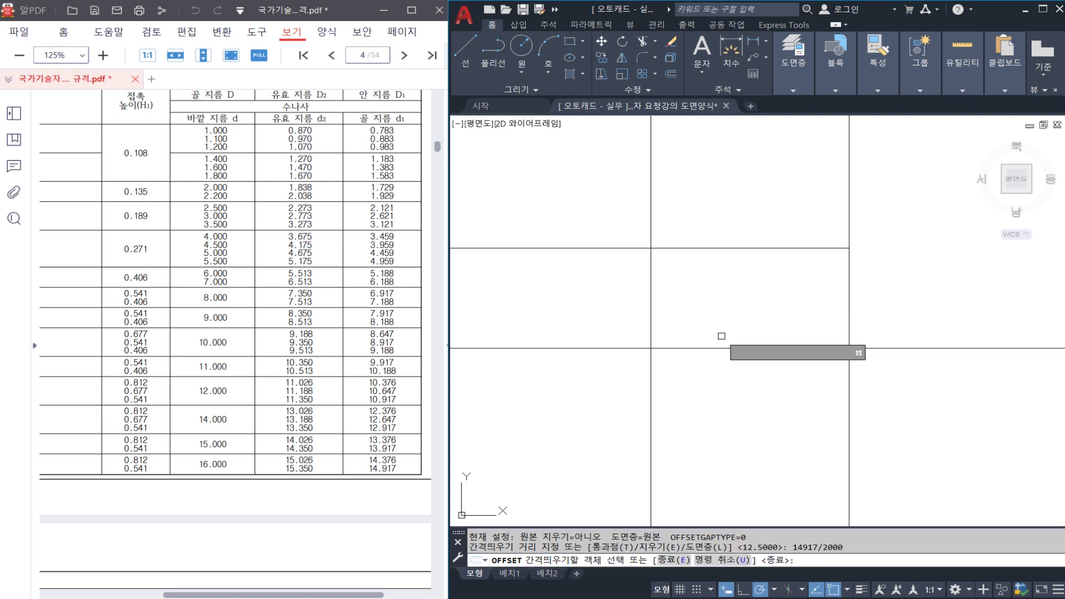
pyautogui.click(719, 348)
pyautogui.click(731, 305)
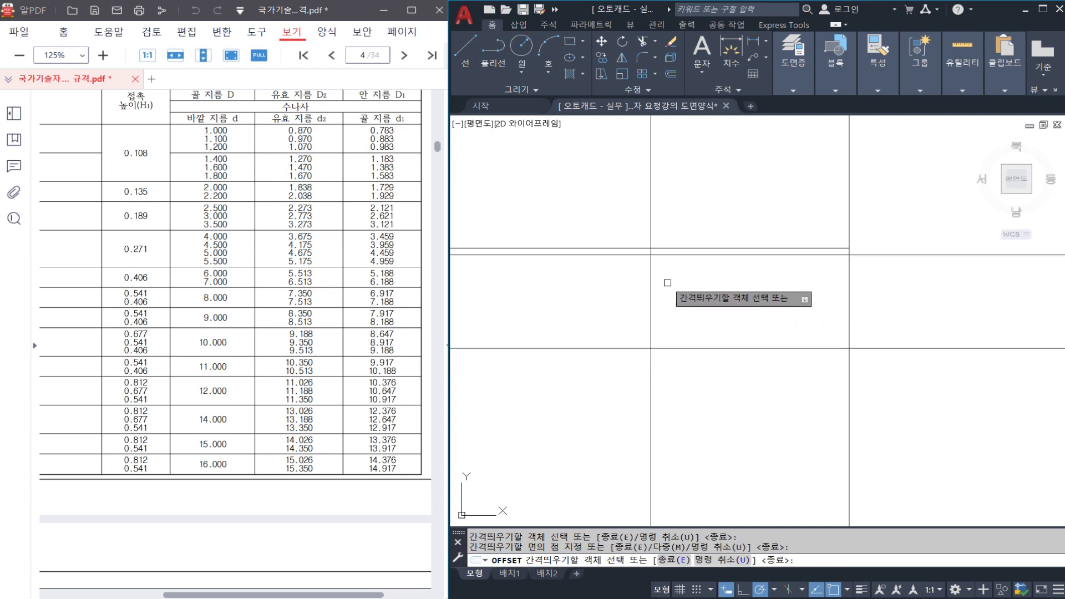
pyautogui.press('Escape')
# Compare the new root line with the upper thread root line of the M16x1.0 end in the reference drawing
pyautogui.click(667, 256)
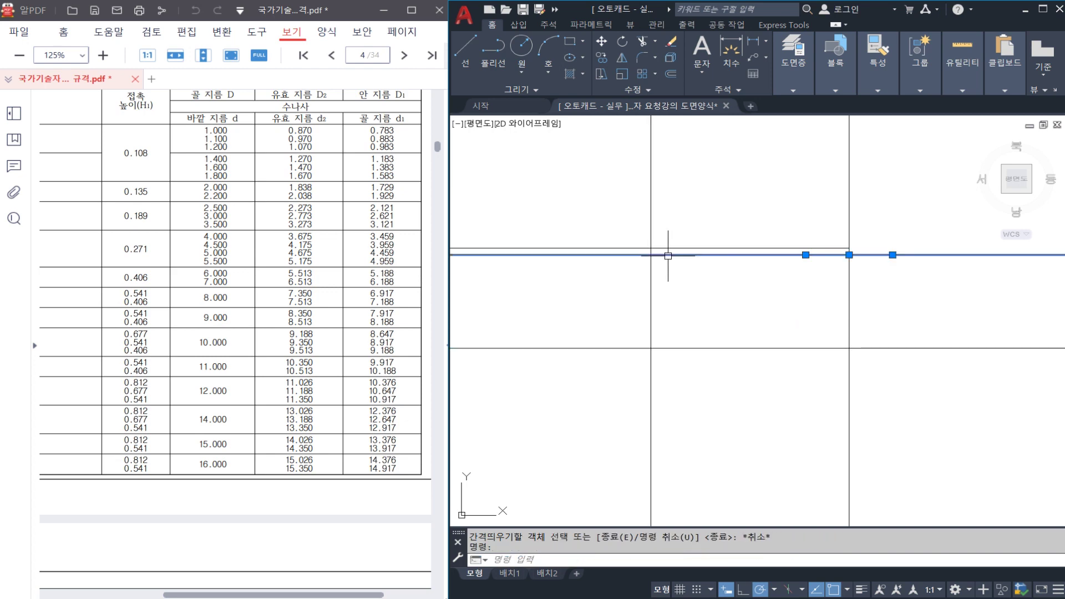
pyautogui.hotkey('alt', 'Tab')
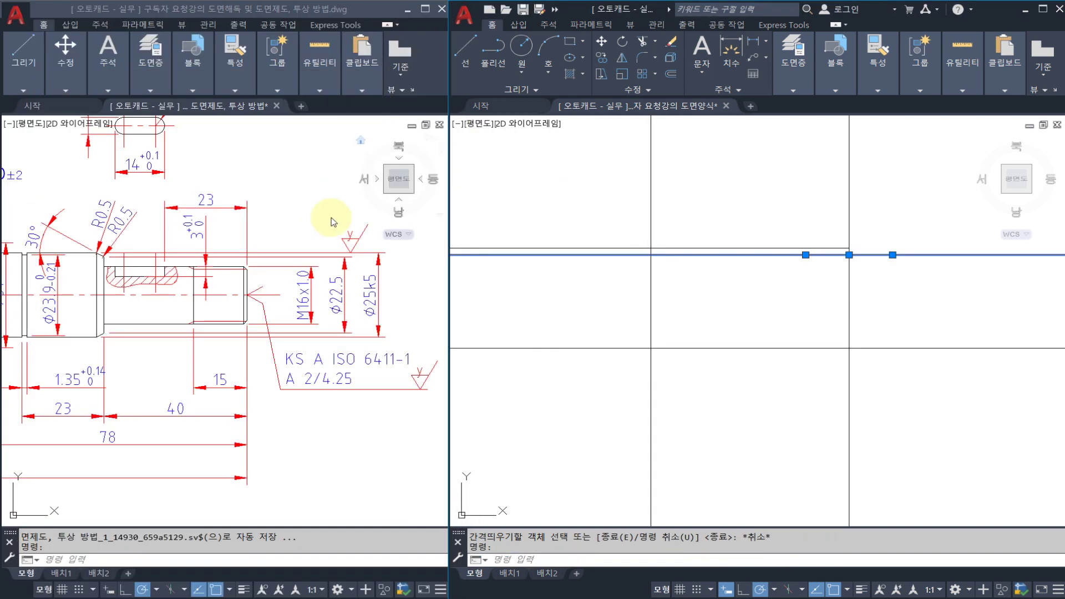
pyautogui.press('Escape')
pyautogui.scroll(2, 227, 282)
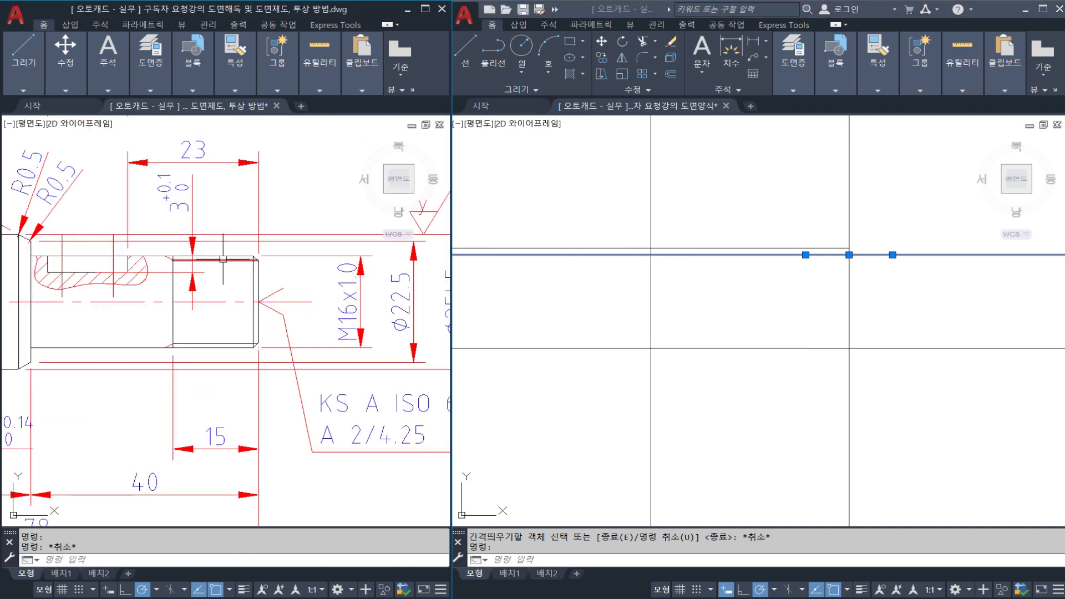
pyautogui.click(223, 259)
pyautogui.click(706, 276)
pyautogui.press('Escape')
# Trim away the part of the thread root line that extends beyond the shaft's end line
pyautogui.moveTo(706, 276); pyautogui.dragTo(708, 282, button='middle')
pyautogui.write('T')
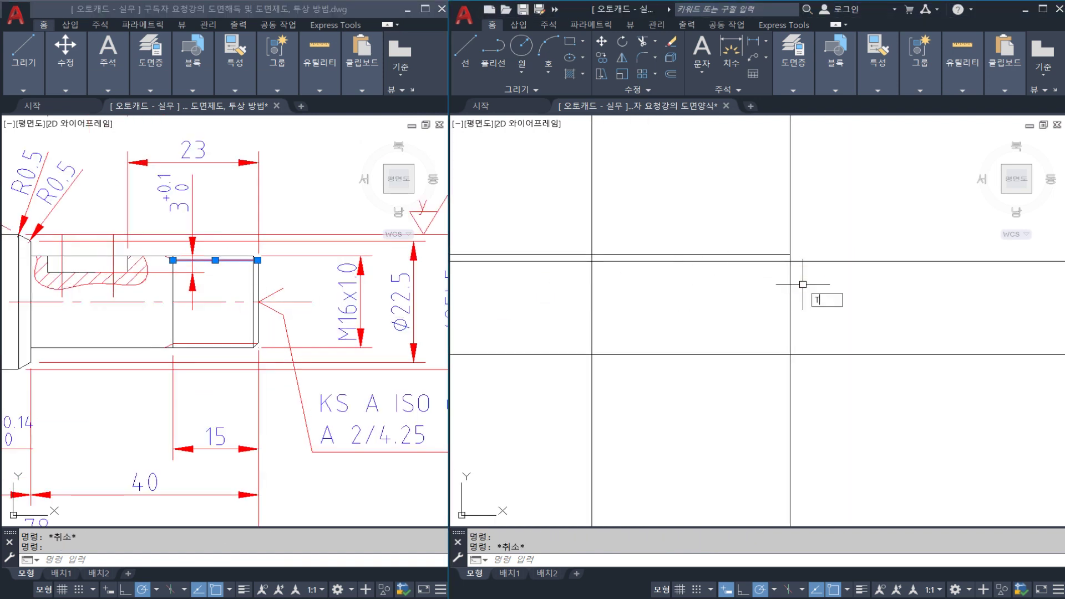
pyautogui.write('R')
pyautogui.press('Return')
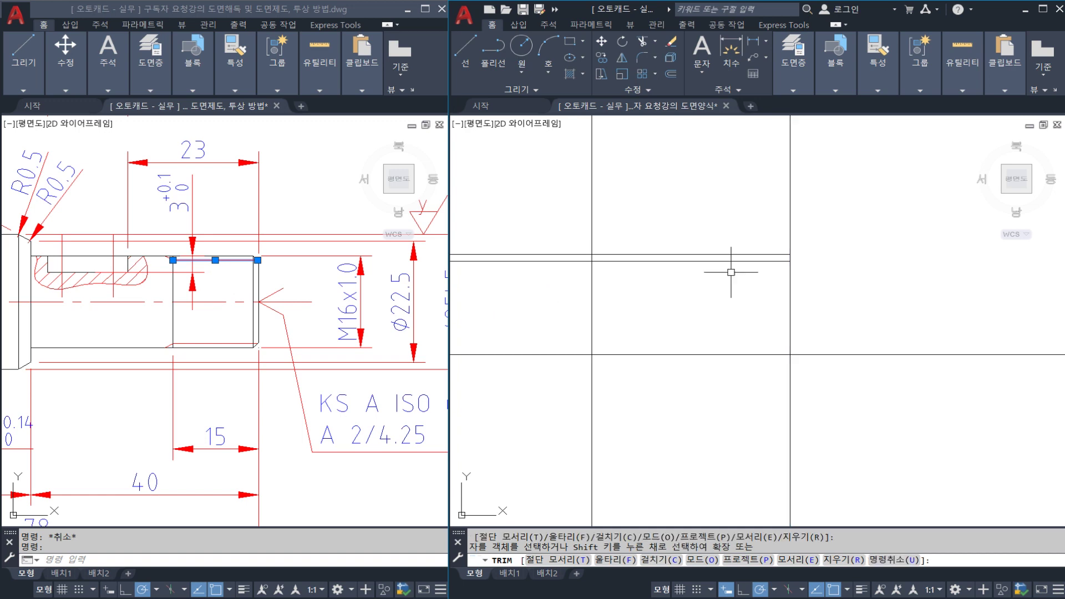
pyautogui.press('Escape')
# Draw a construction line at -30 degrees through the intersection of the thread root line and the thread limit line
pyautogui.moveTo(515, 293); pyautogui.dragTo(643, 305, button='middle')
pyautogui.write('XL')
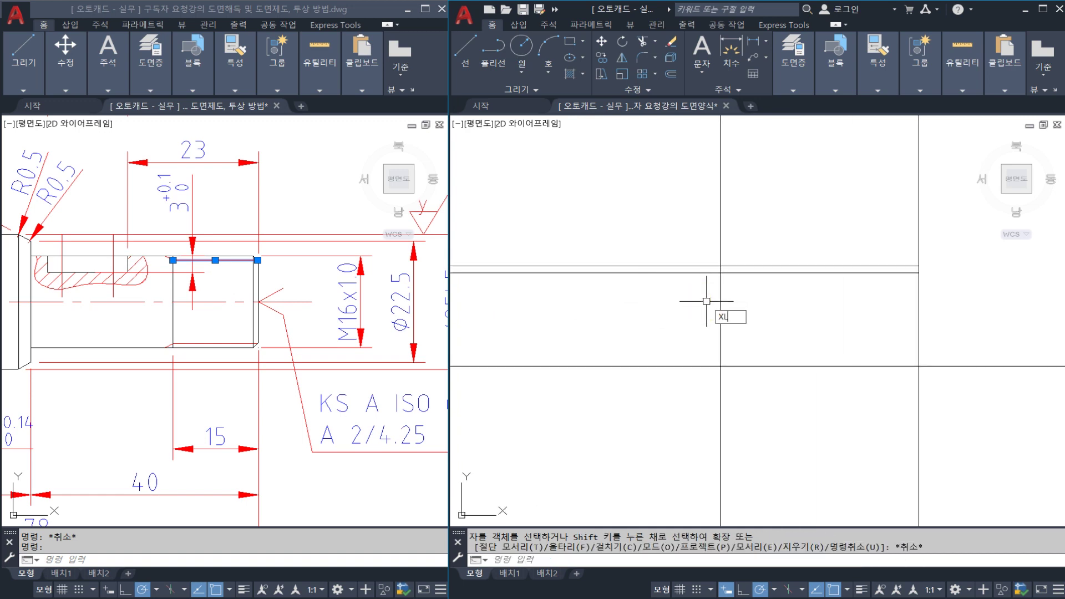
pyautogui.press('Return')
pyautogui.write('A')
pyautogui.press('Return')
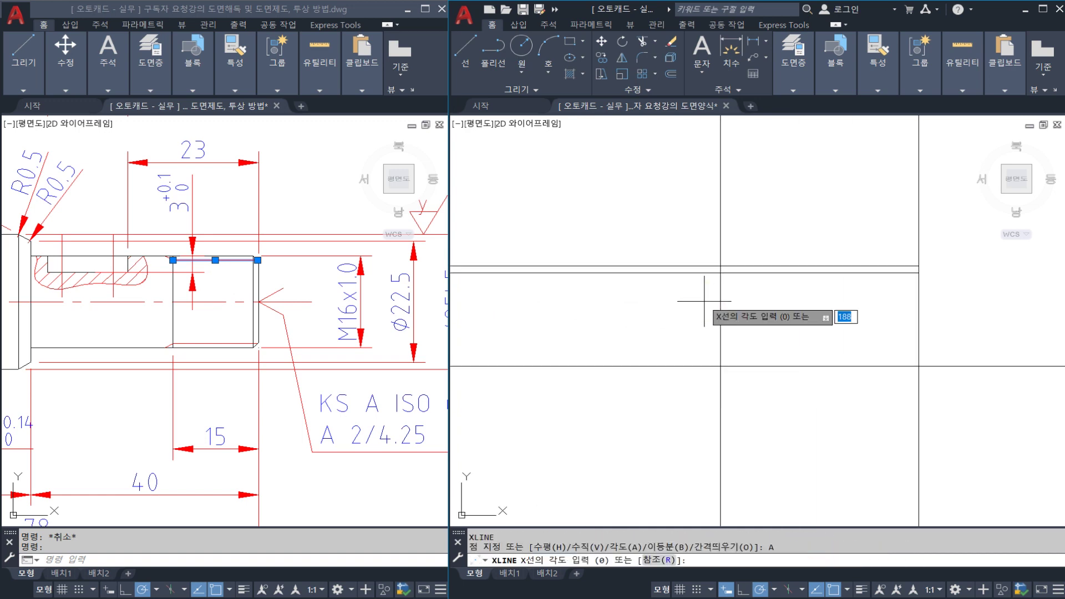
pyautogui.write('-30')
pyautogui.press('Return')
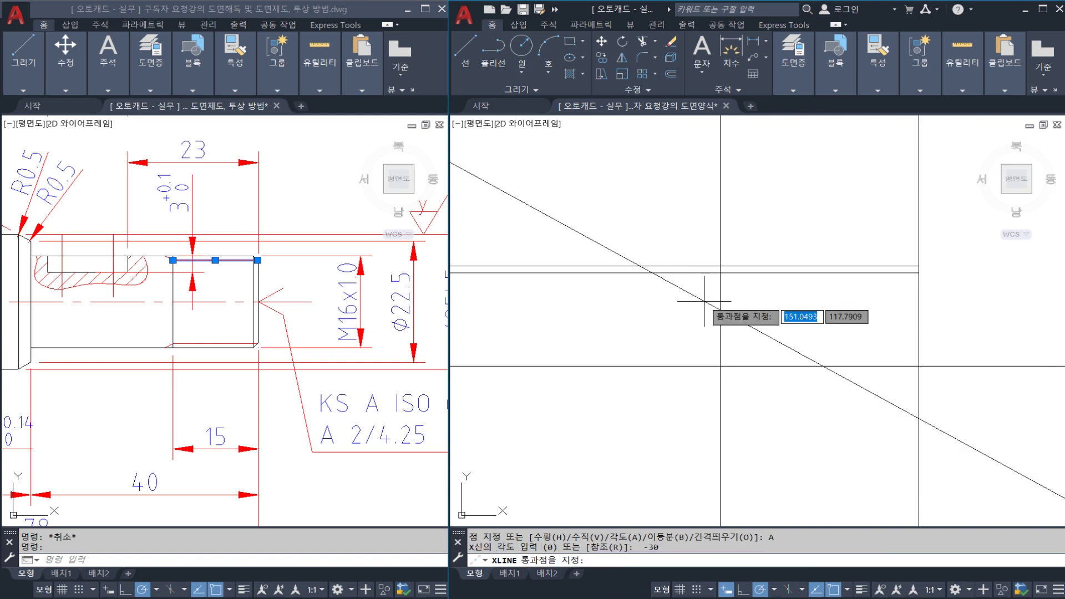
pyautogui.scroll(4, 705, 302)
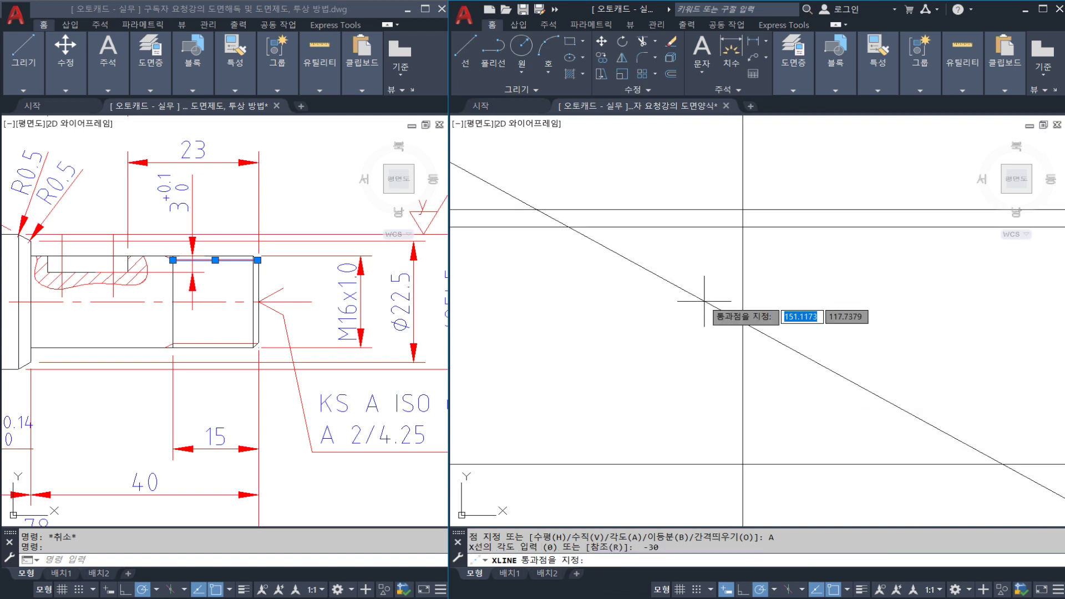
pyautogui.click(742, 227)
pyautogui.press('Escape')
# Trim the root line and the slanted line at the thread limit line, keeping the full thread's root and the runout side
pyautogui.moveTo(743, 227); pyautogui.dragTo(735, 321, button='middle')
pyautogui.write('TR')
pyautogui.press('Return')
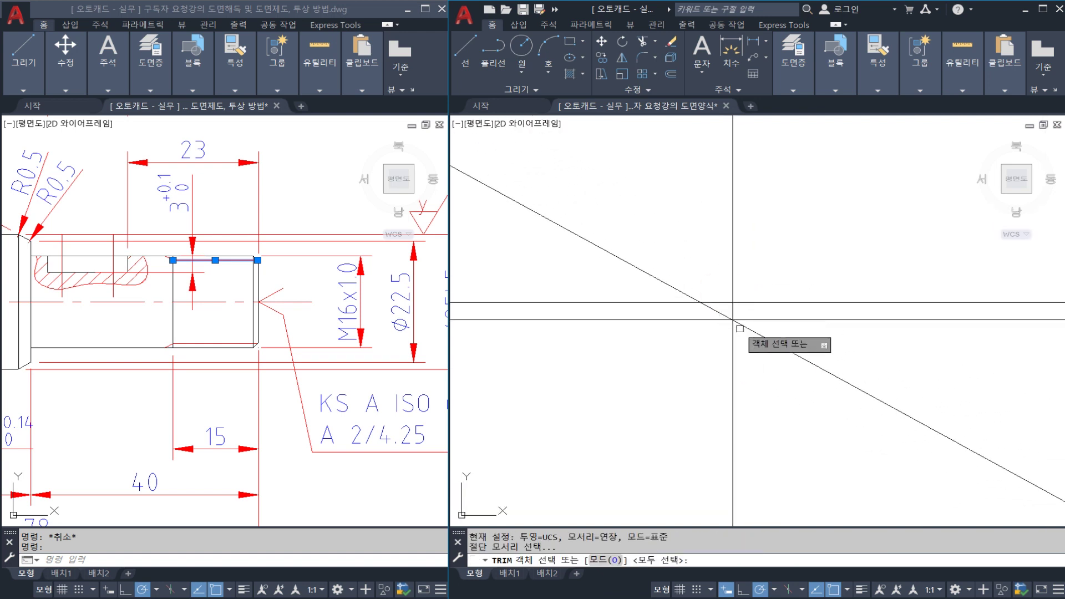
pyautogui.click(733, 336)
pyautogui.press('Return')
pyautogui.click(705, 320)
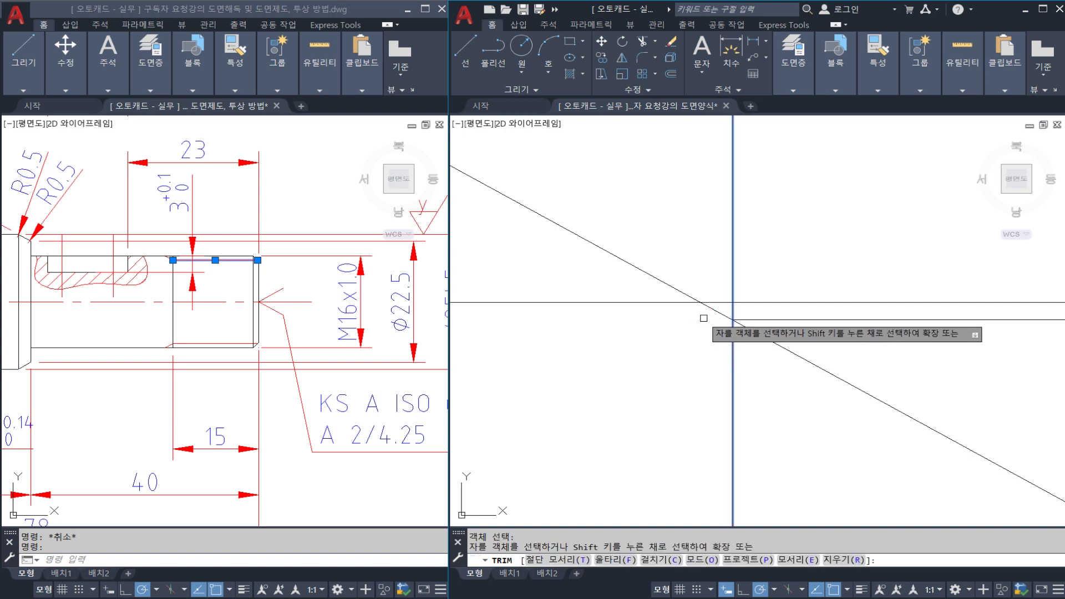
pyautogui.click(747, 326)
pyautogui.press('Escape')
# Trim the slanted runout line where it passes above the thread's upper edge line
pyautogui.write('TR')
pyautogui.press('Return')
pyautogui.click(682, 303)
pyautogui.press('Return')
pyautogui.click(682, 290)
pyautogui.press('Escape')
pyautogui.scroll(-2, 678, 314)
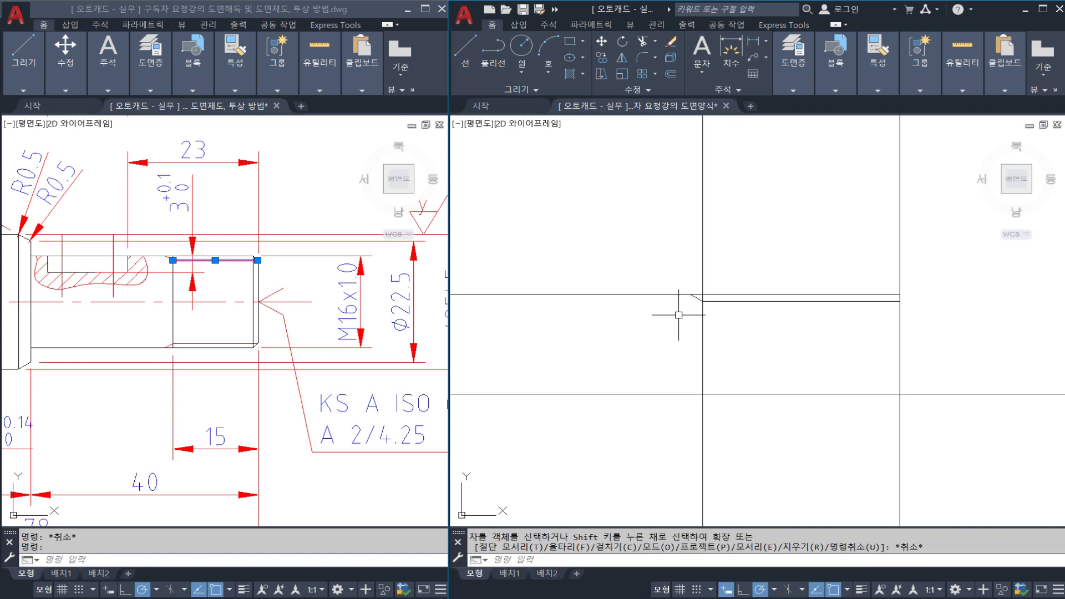
# Chamfer the corner between the shaft's upper edge line and its end line with a distance of 1
pyautogui.press('Escape')
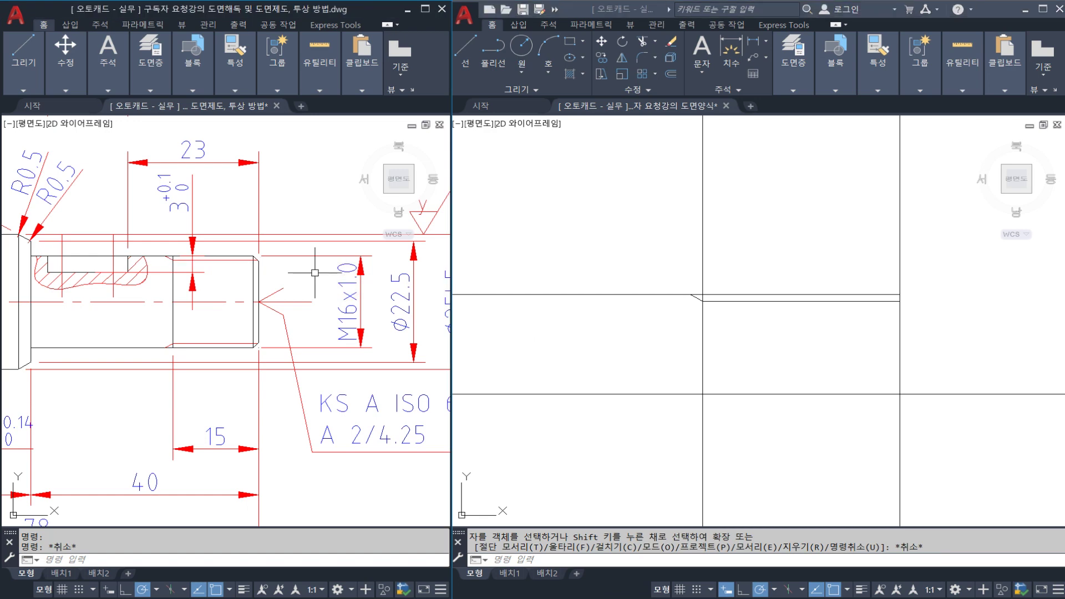
pyautogui.scroll(2, 238, 269)
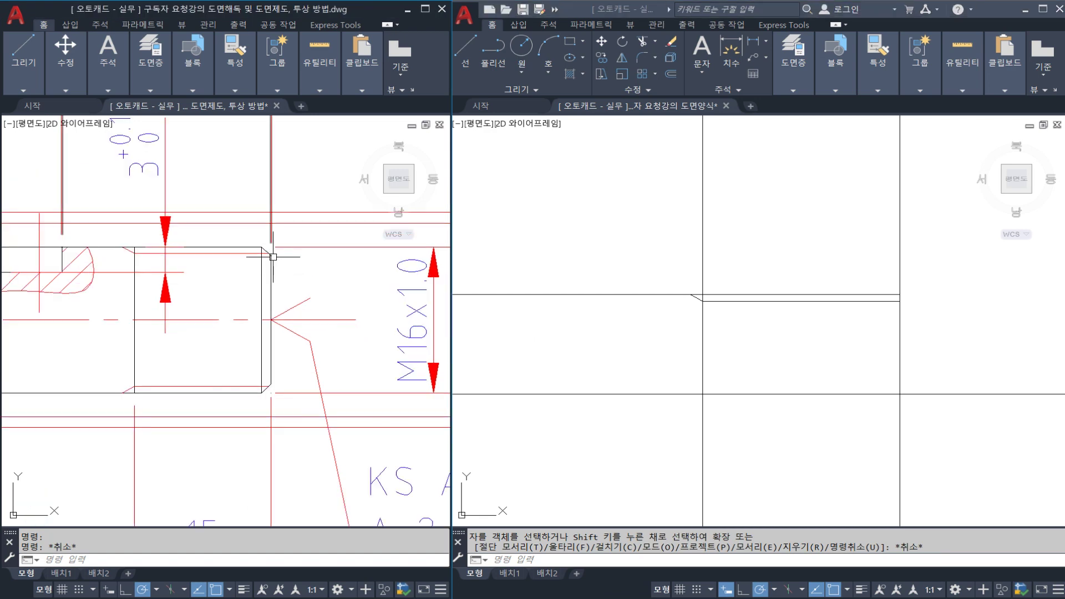
pyautogui.scroll(-4, 273, 256)
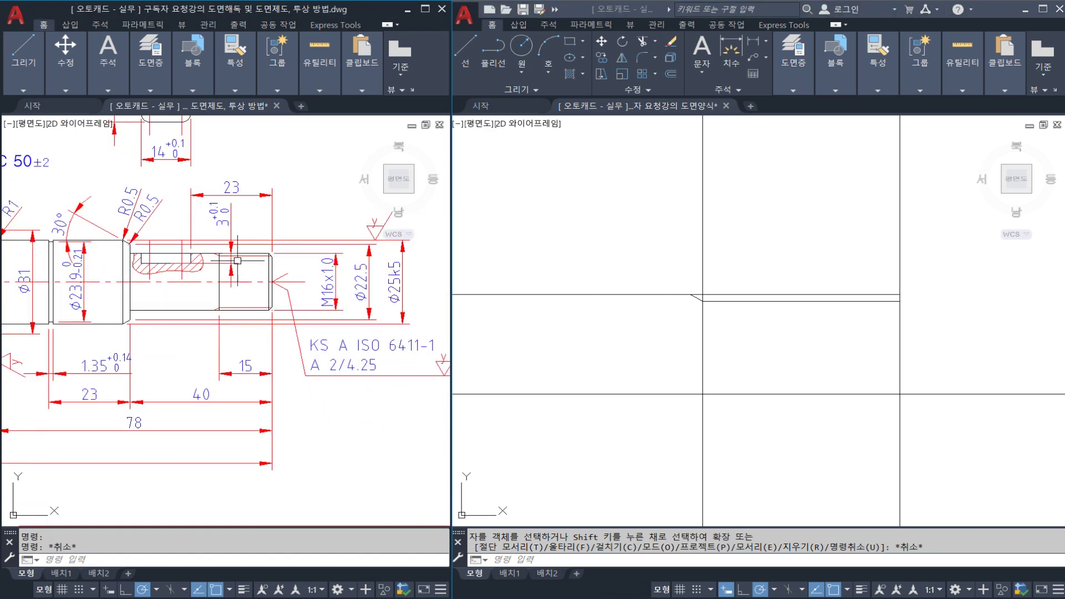
pyautogui.scroll(3, 244, 262)
pyautogui.click(759, 329)
pyautogui.press('Escape')
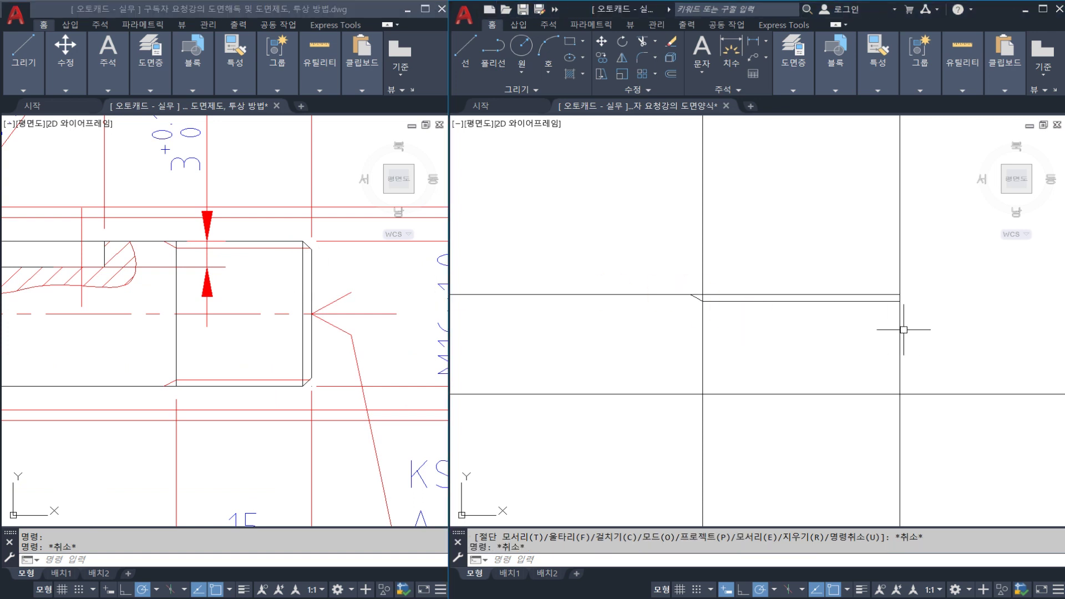
pyautogui.moveTo(899, 330); pyautogui.dragTo(875, 330, button='middle')
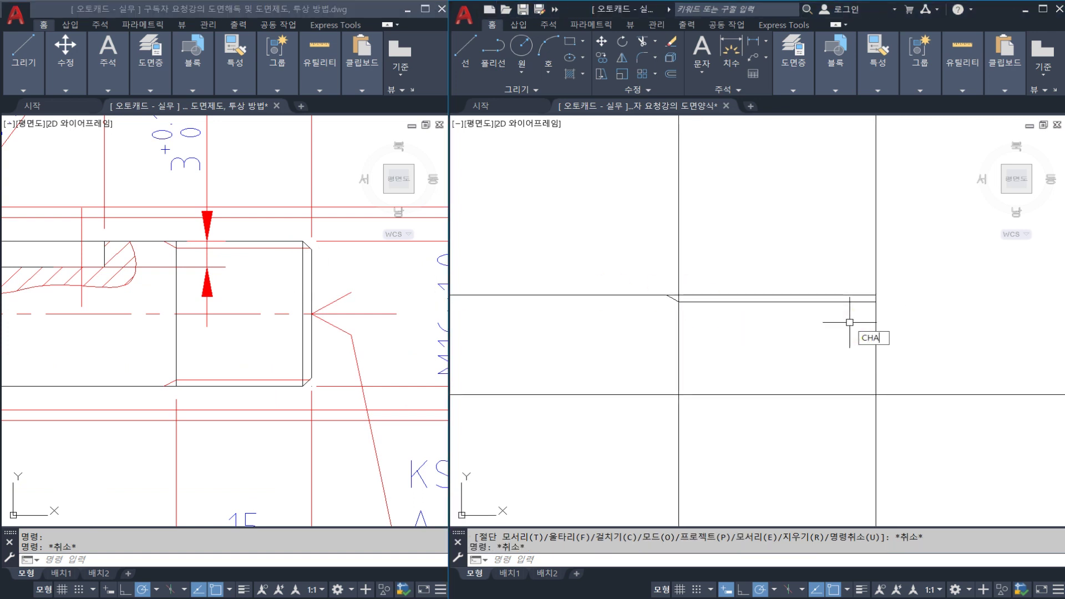
pyautogui.write('CHA')
pyautogui.press('Return')
pyautogui.press('Return')
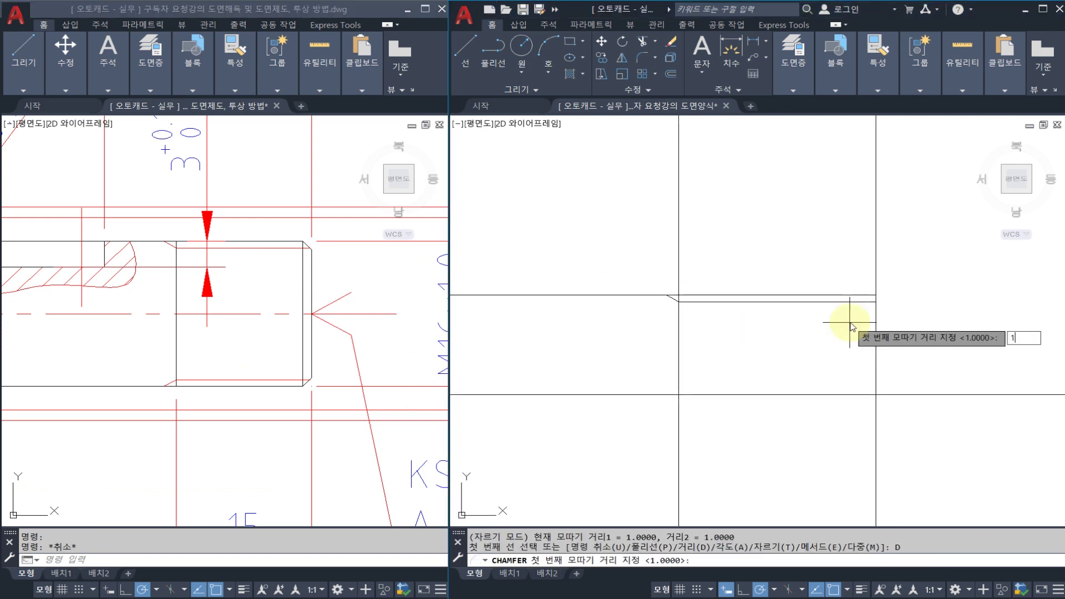
pyautogui.press('Return')
pyautogui.press('Return')
pyautogui.click(861, 295)
pyautogui.click(874, 311)
pyautogui.press('Escape')
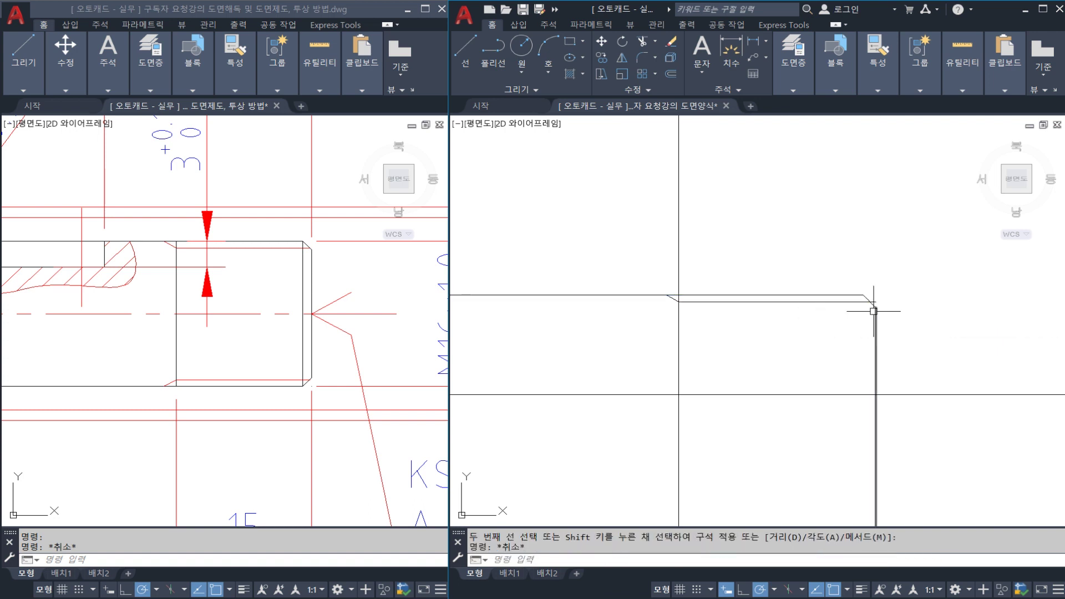
# Trim the end of the thread root line that extends beyond the new chamfer
pyautogui.scroll(2, 874, 311)
pyautogui.press('Return')
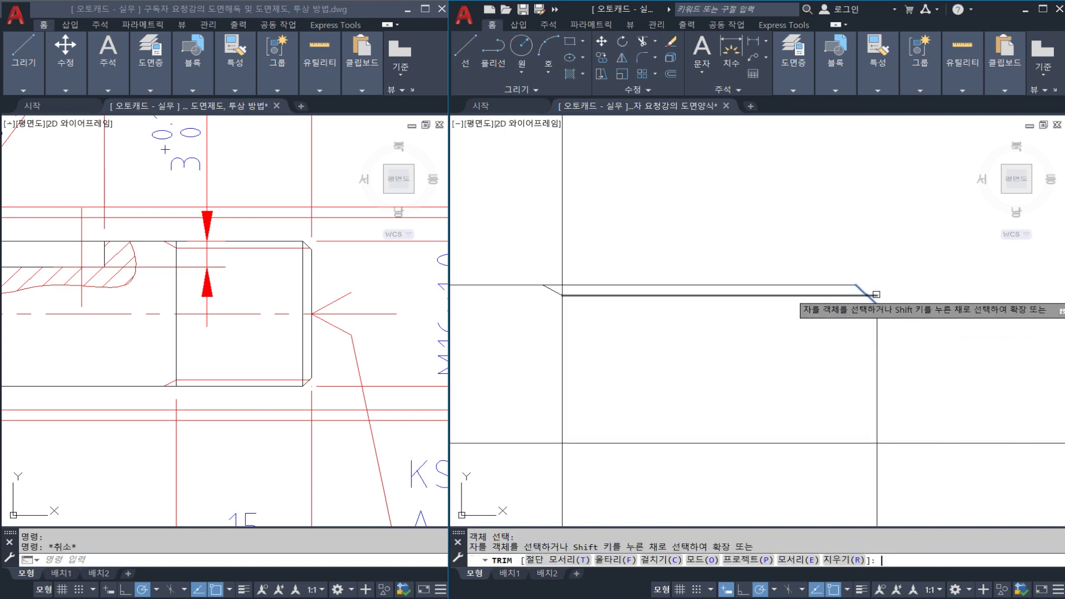
pyautogui.press('Escape')
# Draw a vertical construction line through the point where the chamfer meets the upper edge line
pyautogui.write('XL')
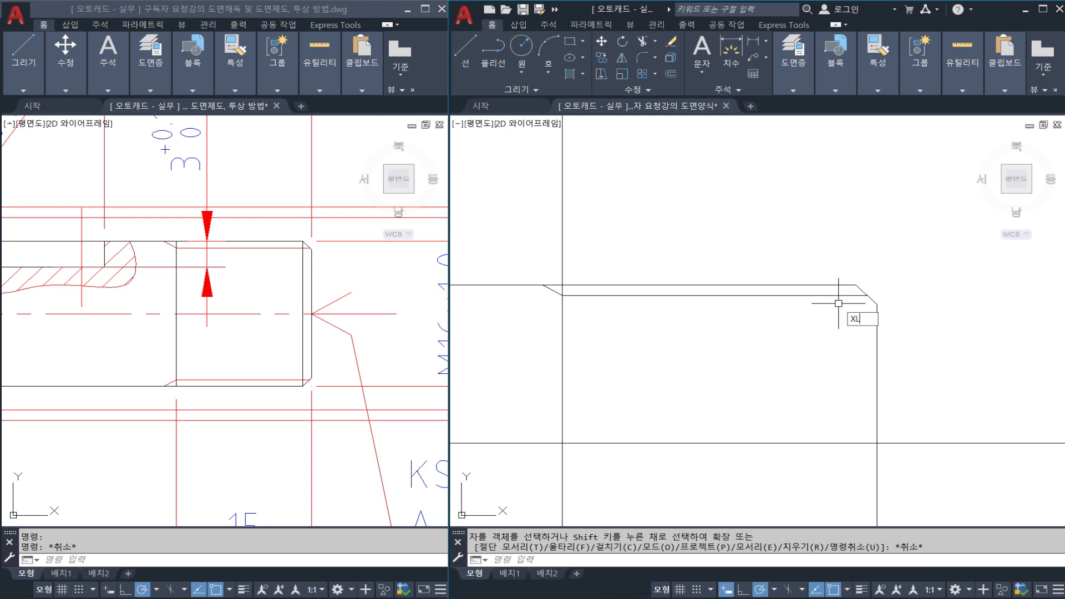
pyautogui.press('Return')
pyautogui.click(856, 285)
pyautogui.click(859, 271)
pyautogui.press('Escape')
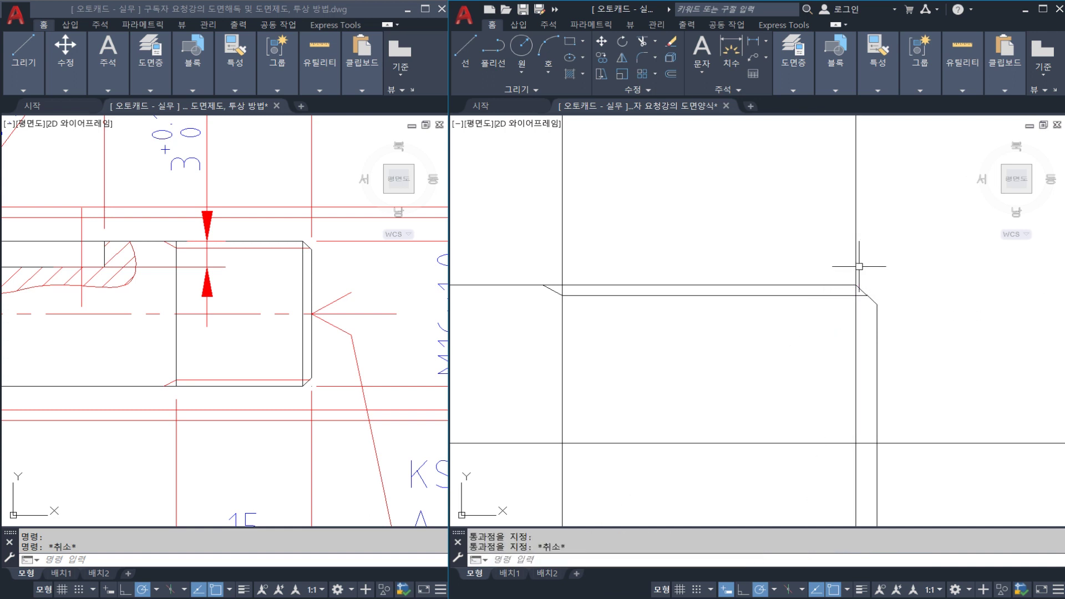
# Trim the vertical chamfer line where it extends above the shaft's upper edge
pyautogui.write('tr')
pyautogui.press('Return')
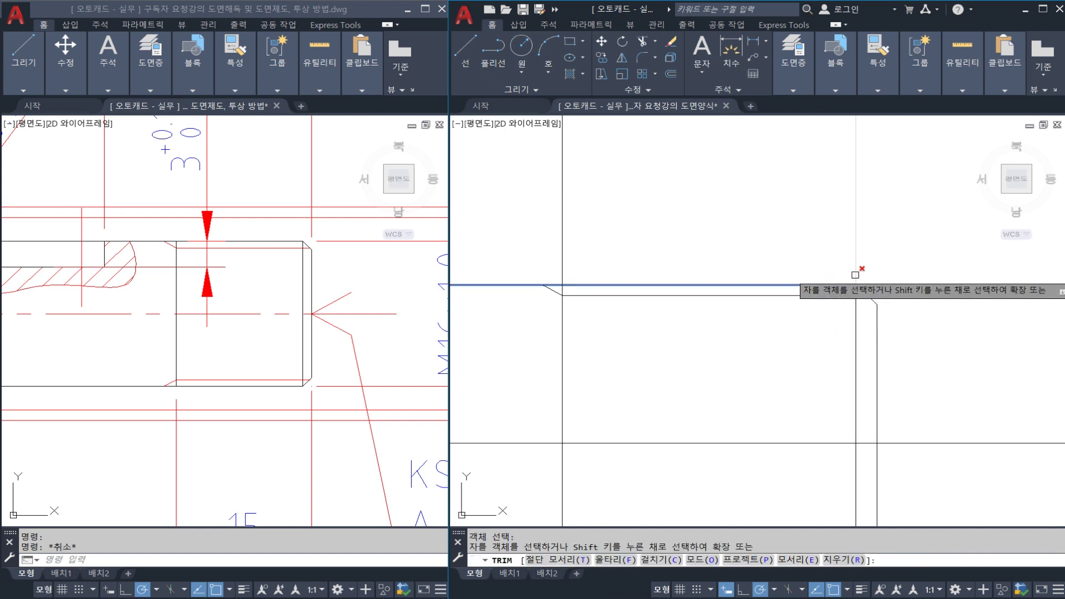
pyautogui.click(855, 275)
pyautogui.press('Escape')
pyautogui.press('Escape')
# Trim the thread limit line where it extends above the shaft's upper edge
pyautogui.scroll(-2, 833, 272)
pyautogui.write('tr')
pyautogui.press('Return')
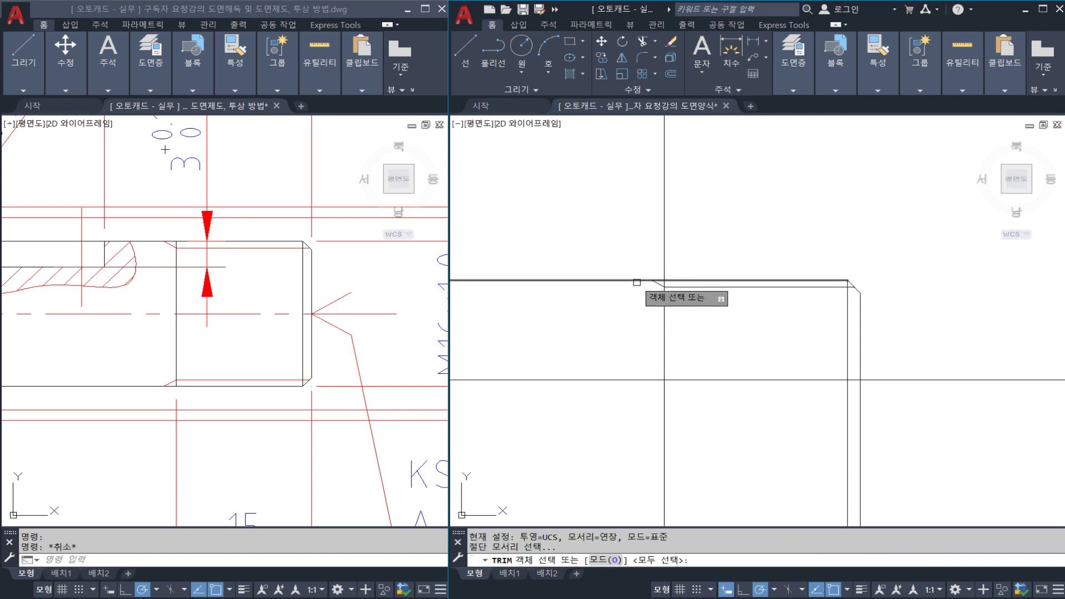
pyautogui.press('Return')
pyautogui.click(664, 263)
pyautogui.press('Escape')
# Trim the shoulder line where it rises above the upper edge of the larger-diameter section
pyautogui.moveTo(559, 294); pyautogui.dragTo(701, 311, button='middle')
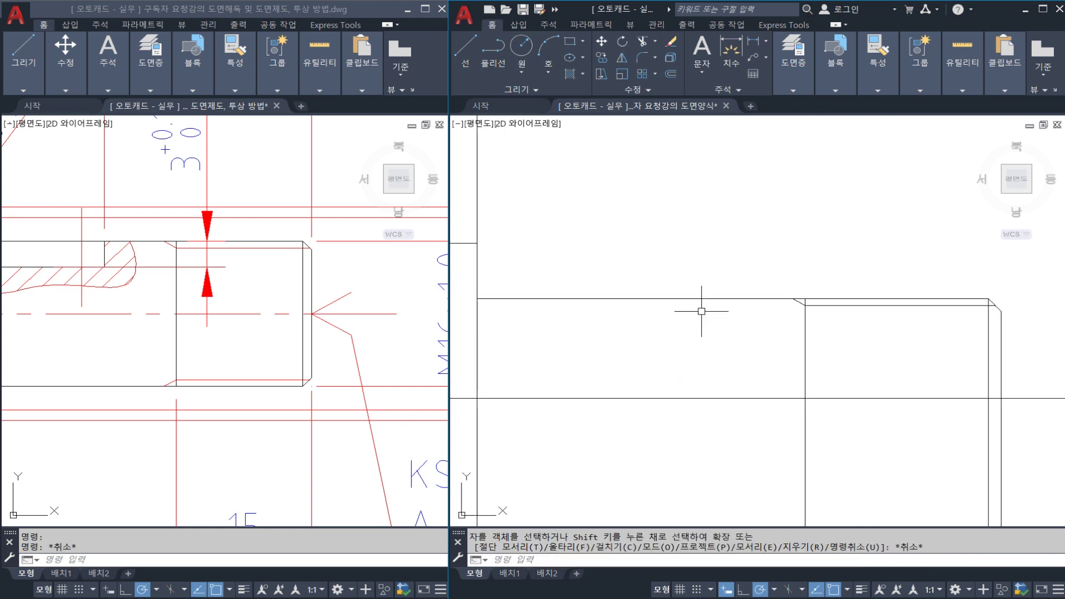
pyautogui.moveTo(508, 244); pyautogui.dragTo(540, 245, button='middle')
pyautogui.write('tr')
pyautogui.press('Return')
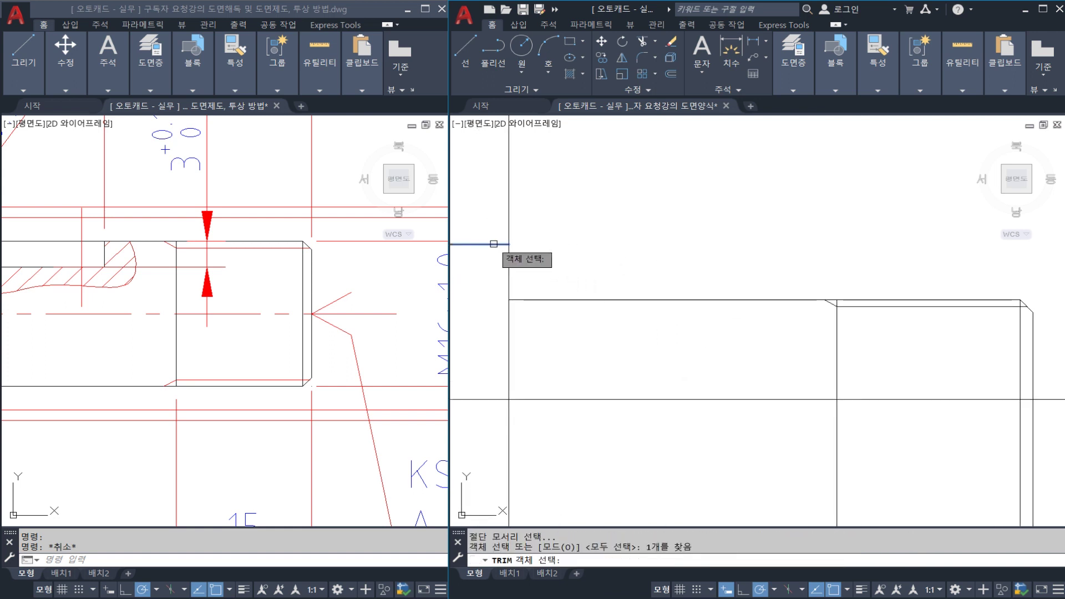
pyautogui.press('Return')
pyautogui.click(511, 234)
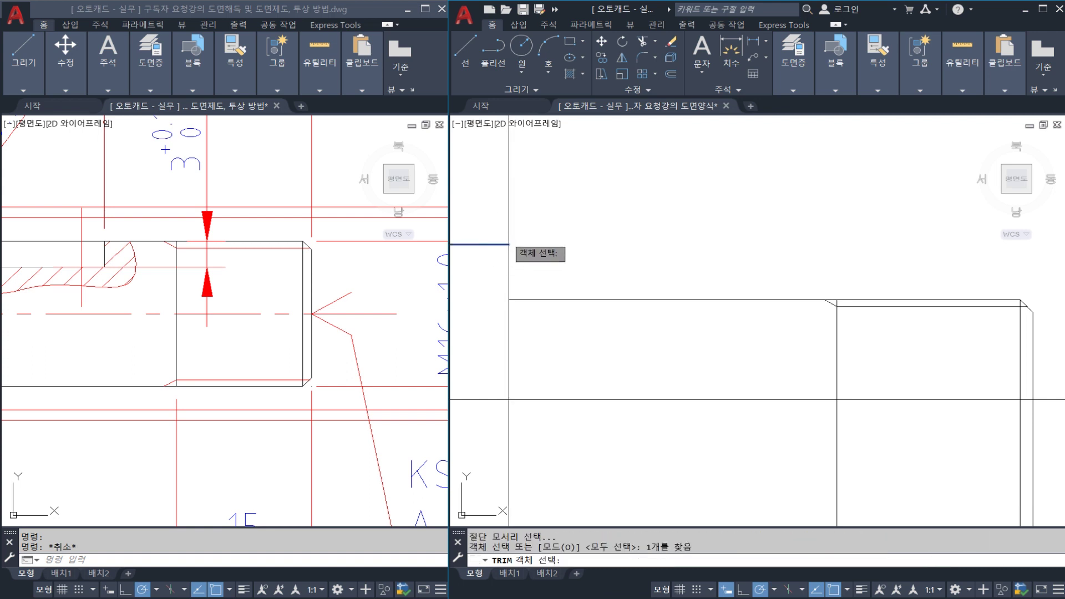
pyautogui.press('Escape')
# Move the thread root line and the slanted runout line to the thin-line layer 가는실선
pyautogui.scroll(-4, 537, 250)
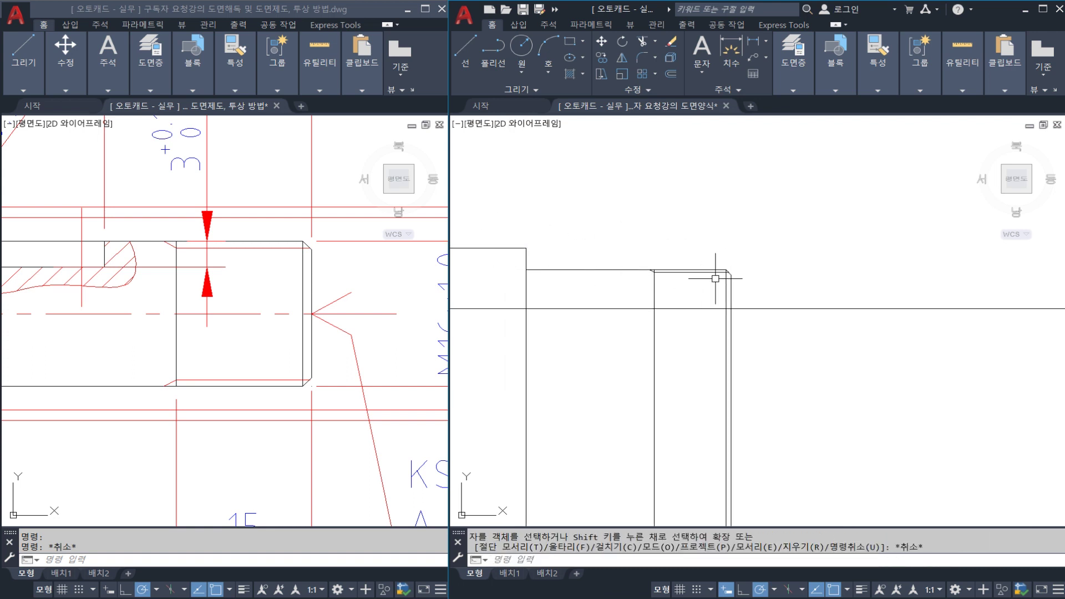
pyautogui.scroll(4, 663, 272)
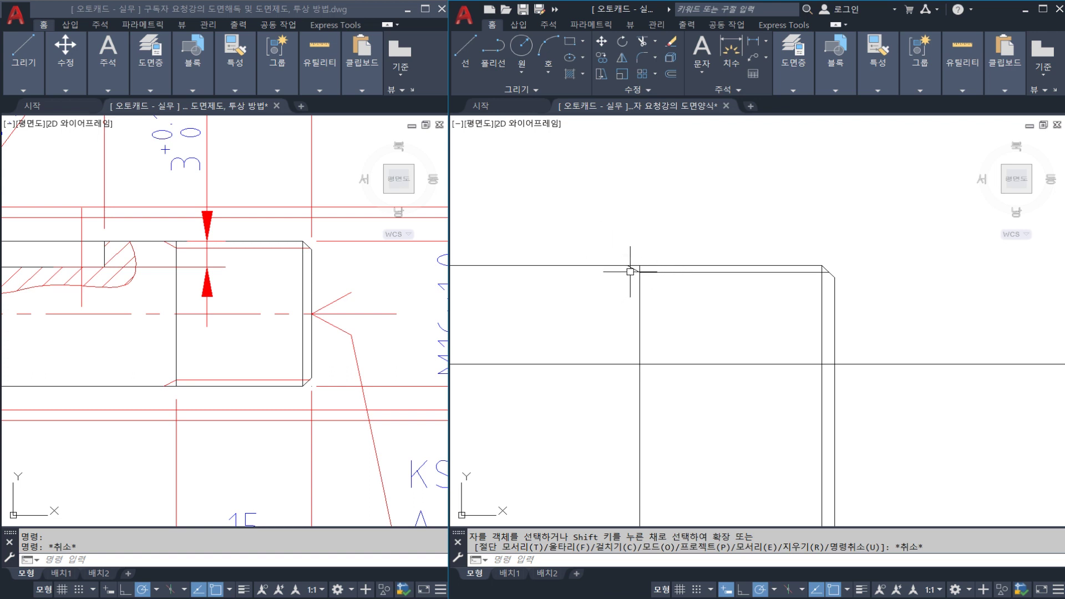
pyautogui.press('Escape')
pyautogui.scroll(2, 629, 266)
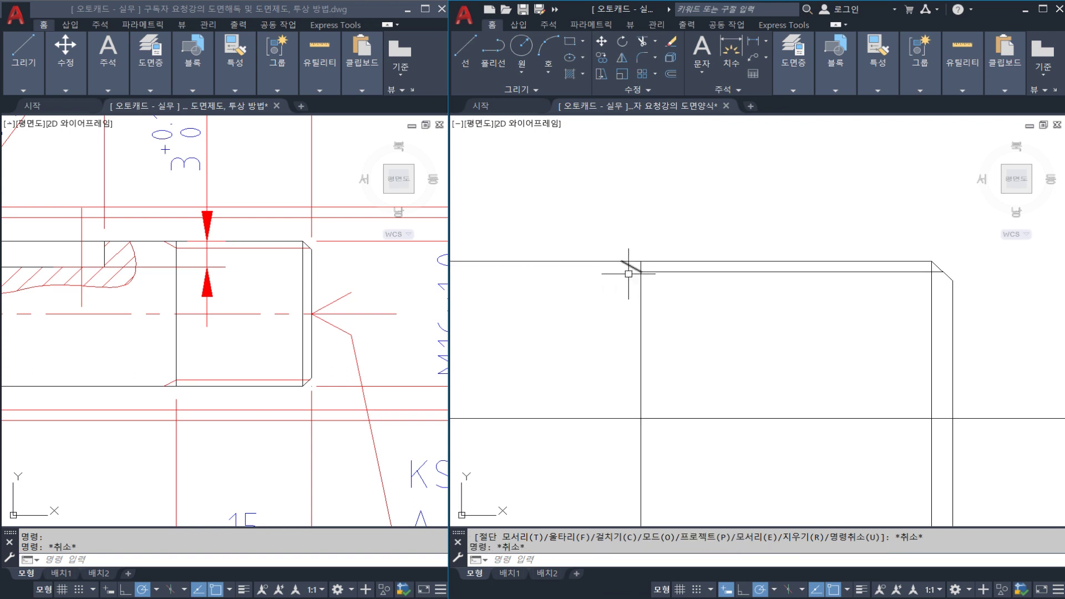
pyautogui.click(631, 267)
pyautogui.click(662, 272)
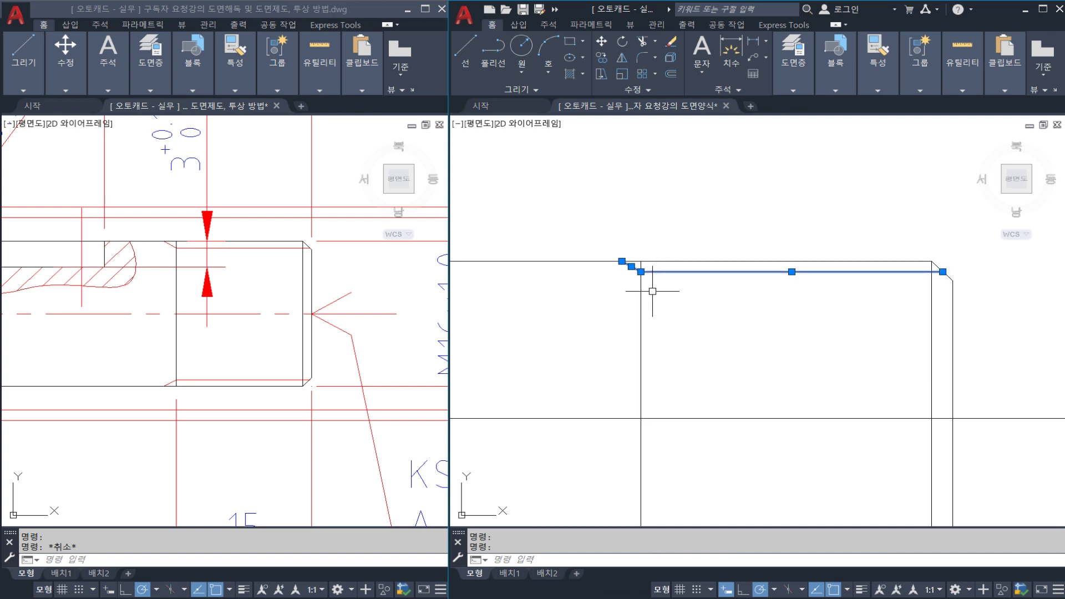
pyautogui.click(793, 56)
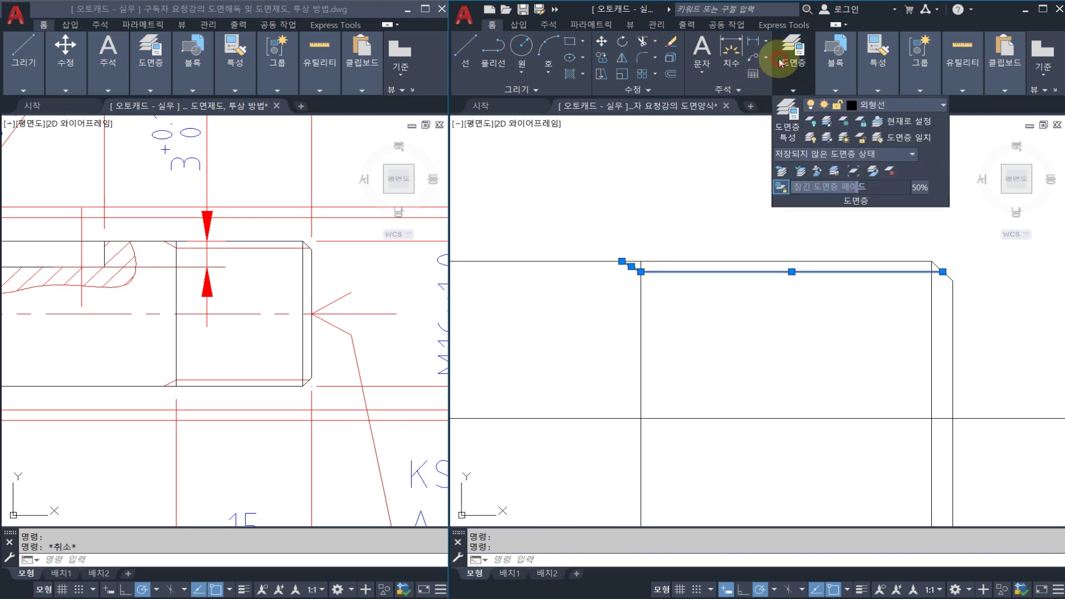
pyautogui.click(875, 105)
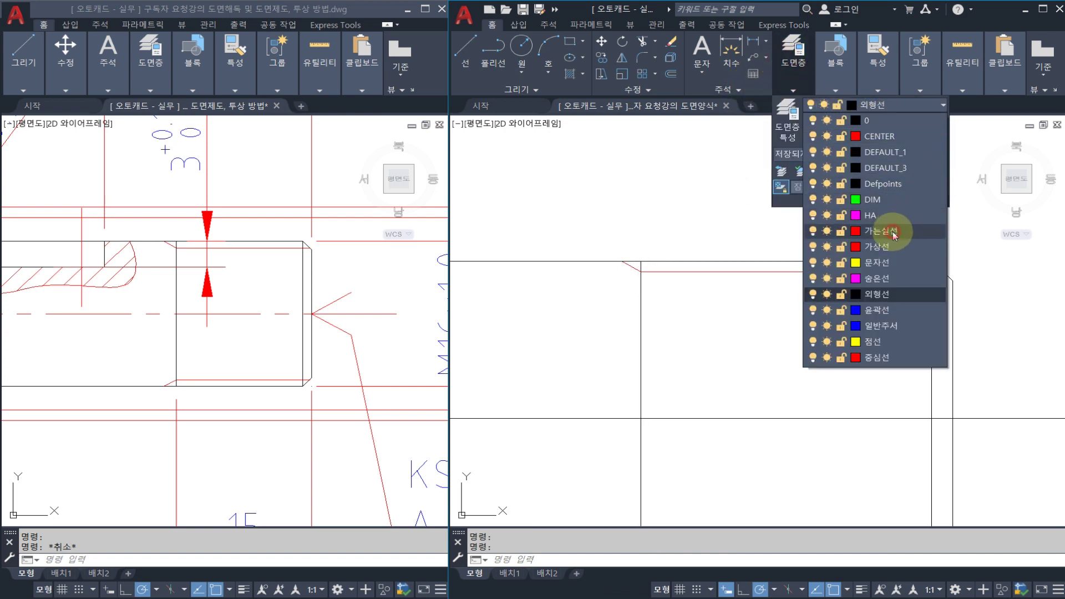
pyautogui.click(894, 236)
pyautogui.press('Escape')
pyautogui.press('Escape')
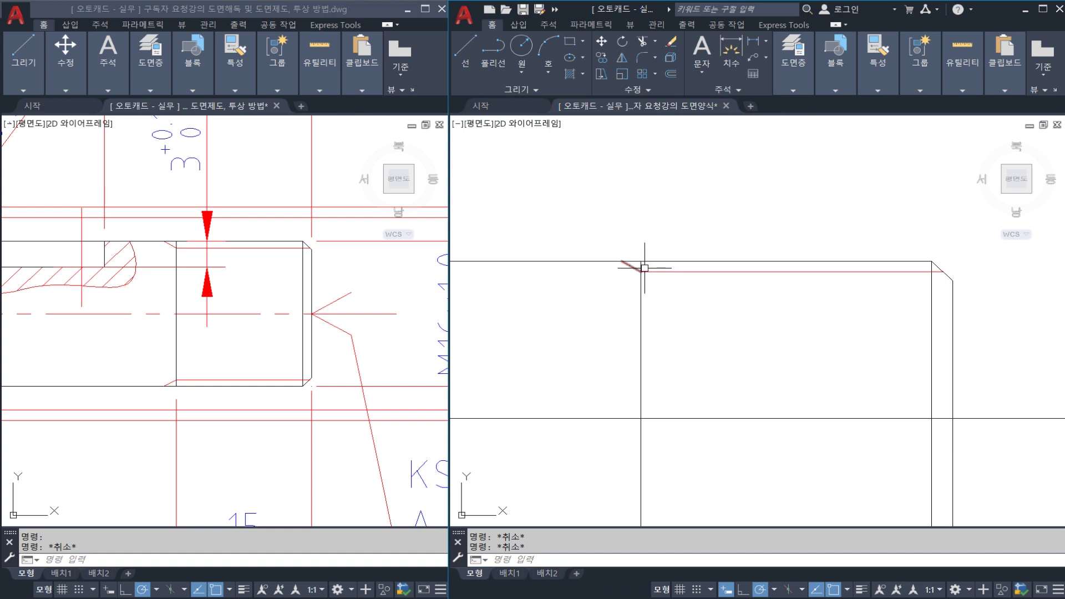
# Mirror the upper profile, including the larger-diameter edge, thread root, runout and chamfer, about the shaft's centreline, keeping the originals
pyautogui.scroll(-3, 801, 274)
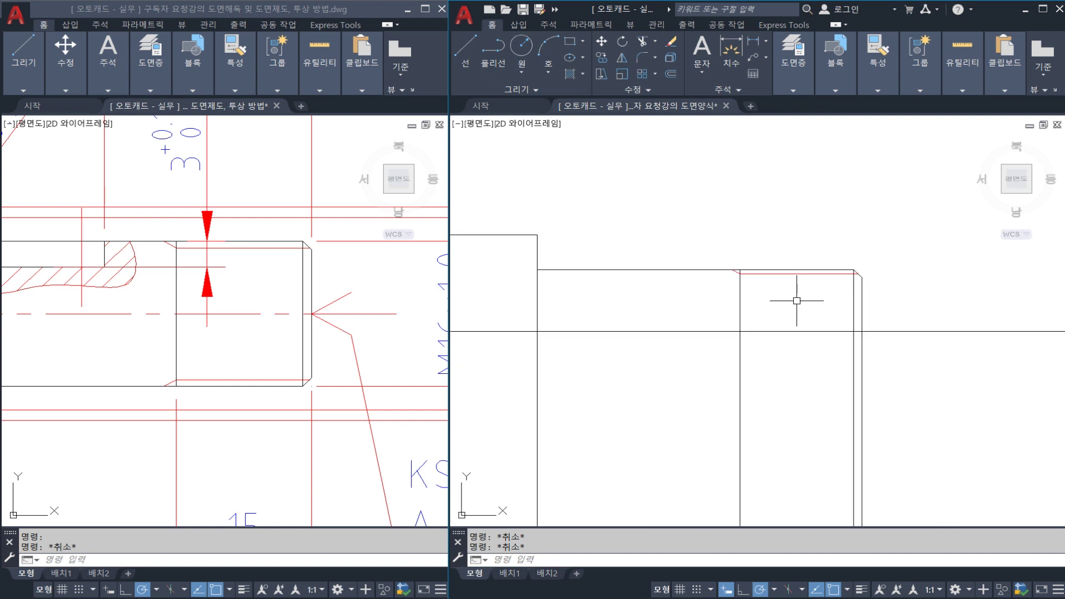
pyautogui.click(498, 210)
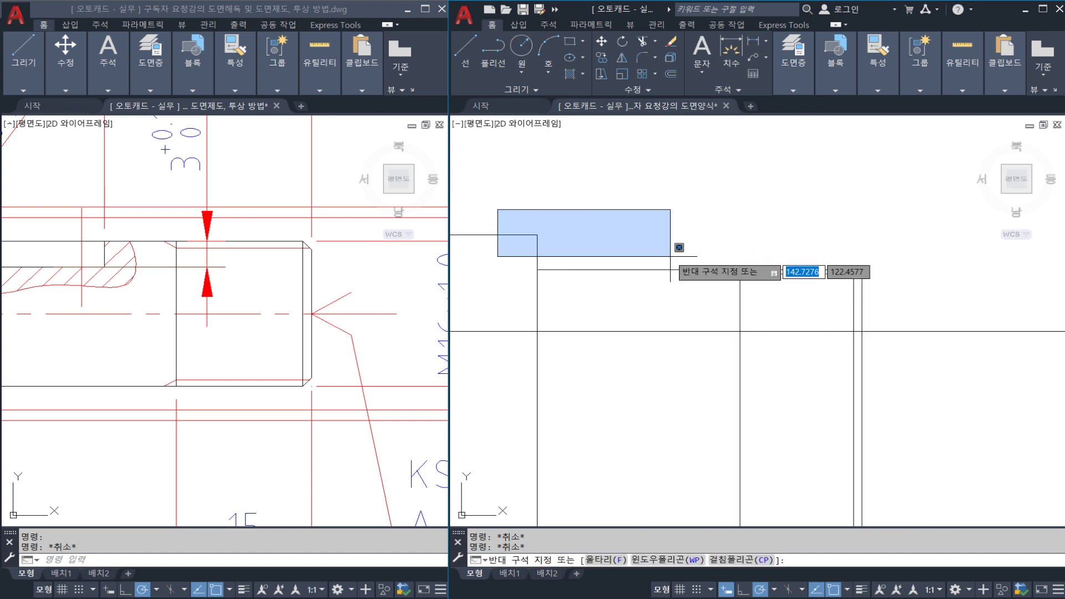
pyautogui.click(885, 303)
pyautogui.click(521, 231)
pyautogui.click(513, 241)
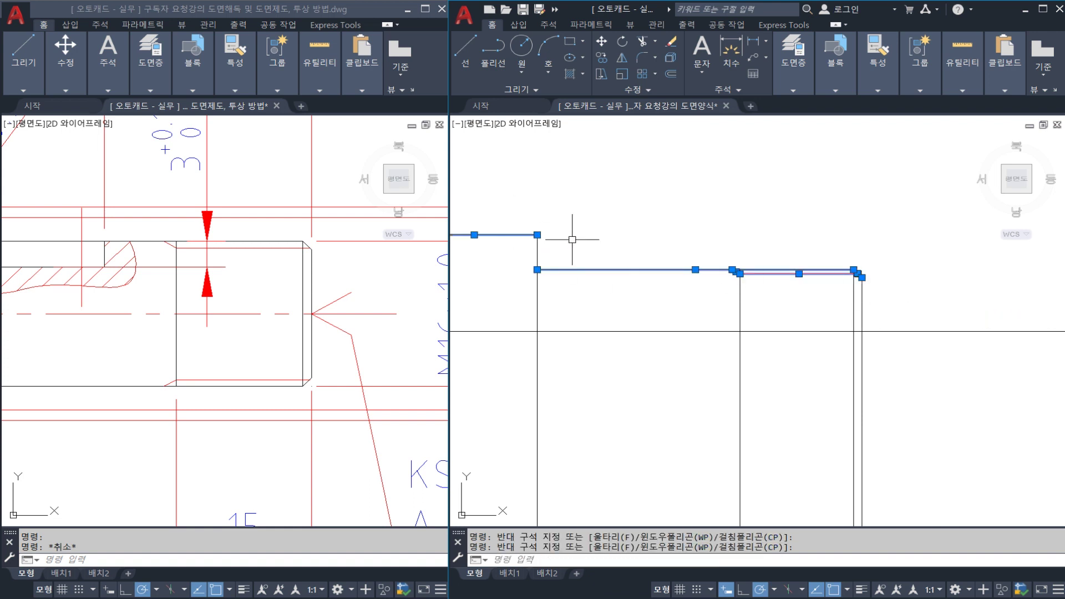
pyautogui.write('MI')
pyautogui.press('Return')
pyautogui.click(740, 332)
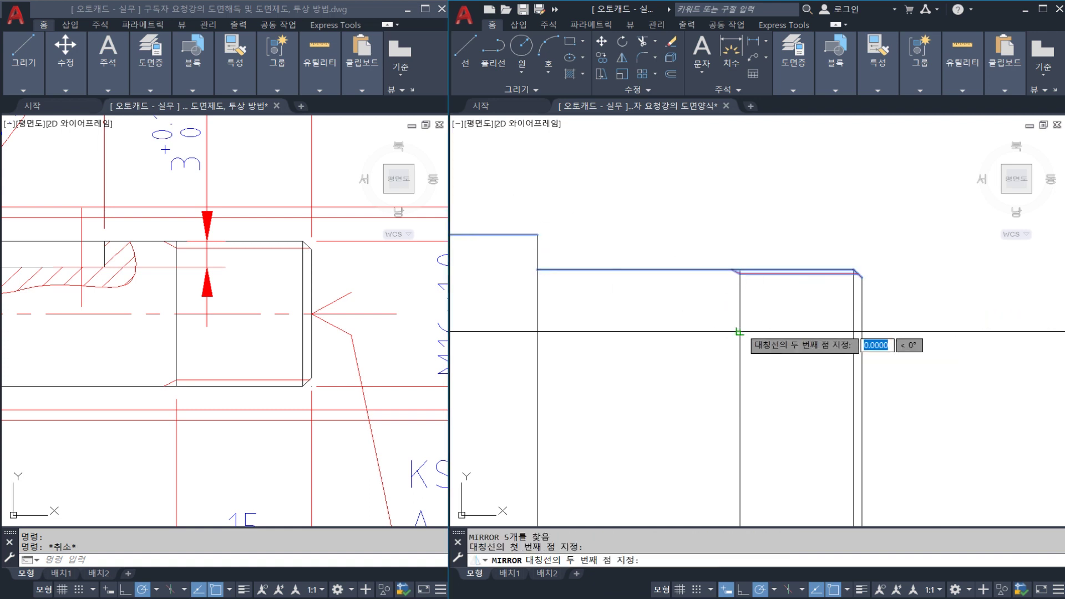
pyautogui.click(720, 335)
pyautogui.press('Return')
# Trim the end line and the vertical chamfer line below the mirrored lower chamfer
pyautogui.scroll(6, 865, 400)
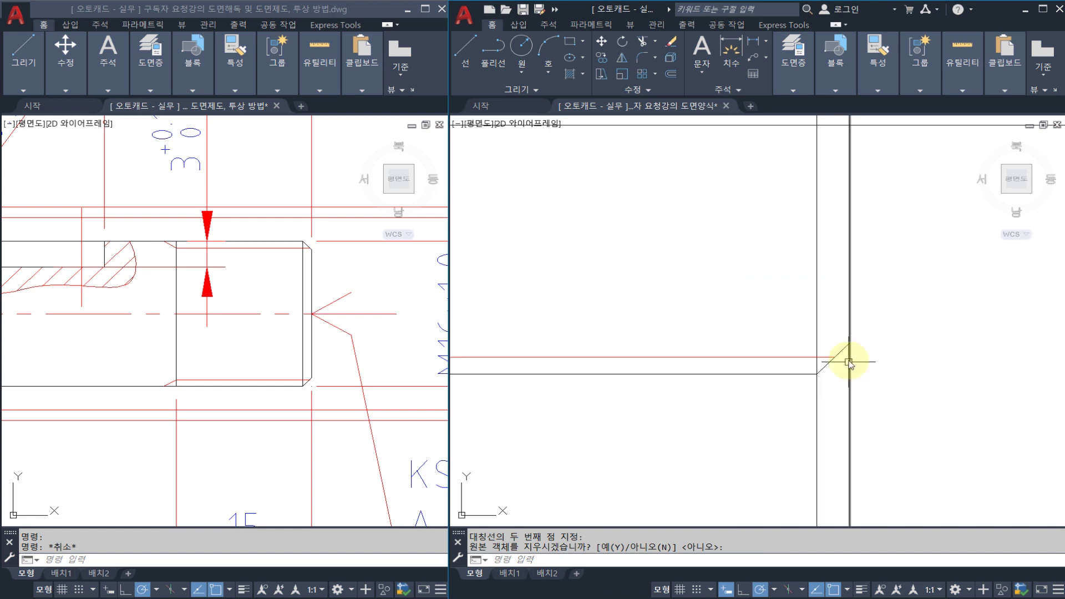
pyautogui.write('TR')
pyautogui.press('Return')
pyautogui.click(840, 352)
pyautogui.press('Return')
pyautogui.click(890, 414)
pyautogui.click(796, 433)
pyautogui.press('Escape')
pyautogui.scroll(-6, 819, 395)
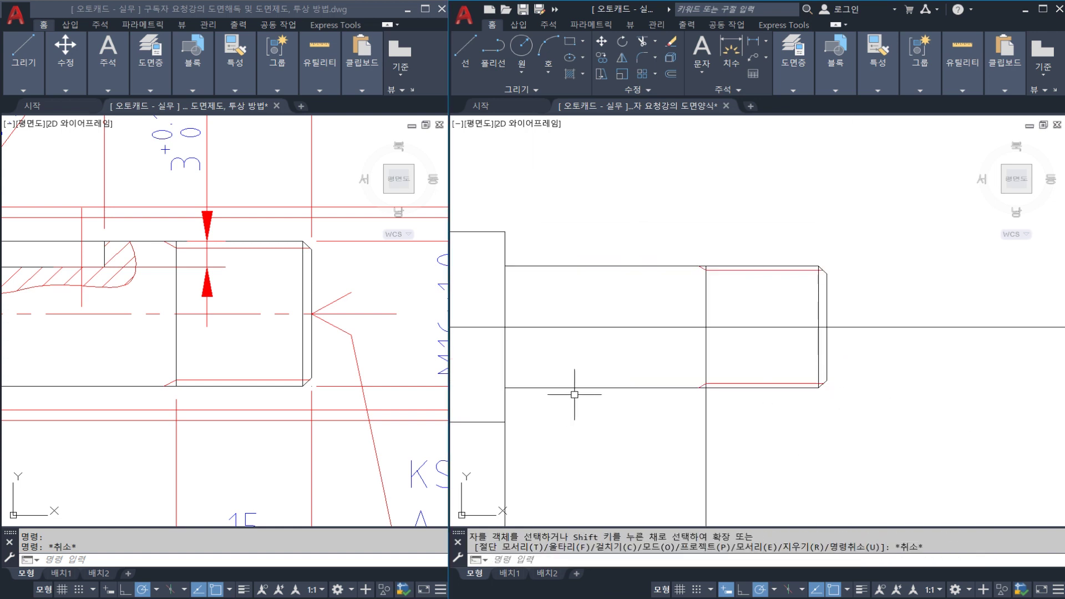
# Trim the thread limit line where it extends below the shaft's lower edge
pyautogui.moveTo(546, 403); pyautogui.dragTo(678, 370, button='middle')
pyautogui.write('TR')
pyautogui.press('Return')
pyautogui.click(804, 354)
pyautogui.press('Return')
pyautogui.click(858, 398)
pyautogui.click(767, 398)
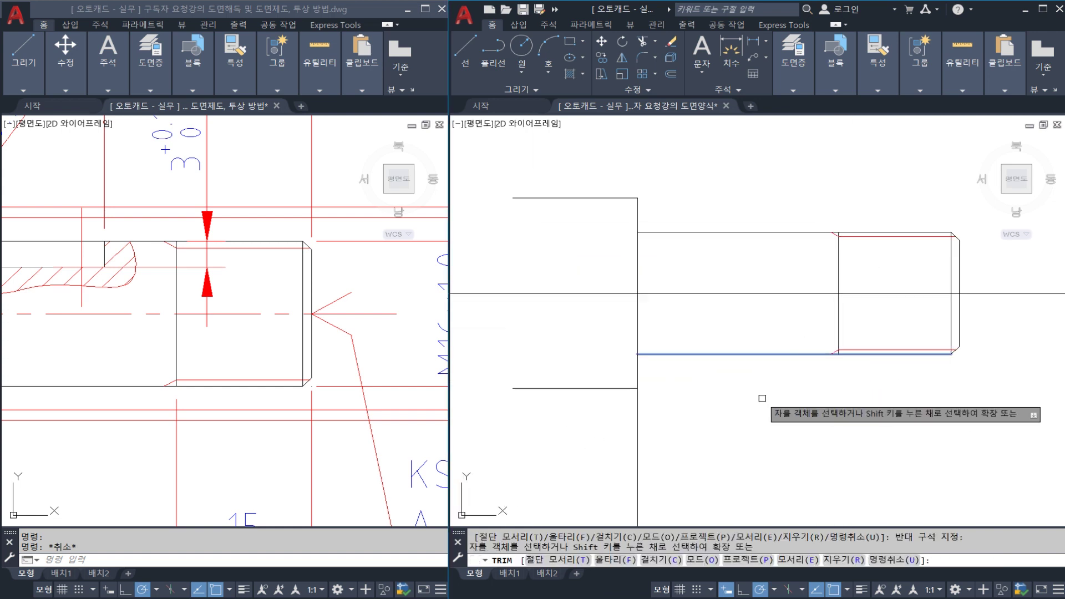
pyautogui.press('Escape')
pyautogui.press('Escape')
# Trim the shoulder line below the lower edge of the larger-diameter section
pyautogui.press('Return')
pyautogui.click(630, 385)
pyautogui.press('Return')
pyautogui.click(642, 404)
pyautogui.press('Escape')
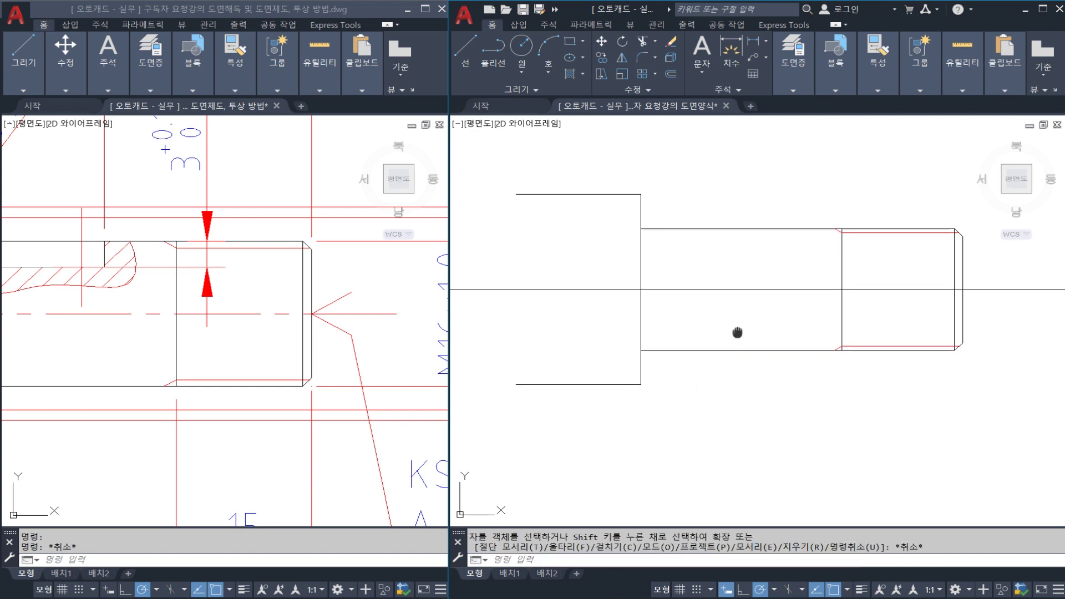
# Break the long horizontal centreline just beyond the open end of the larger-diameter section
pyautogui.moveTo(612, 314); pyautogui.dragTo(606, 314, button='middle')
pyautogui.write('BR')
pyautogui.press('Return')
pyautogui.click(486, 289)
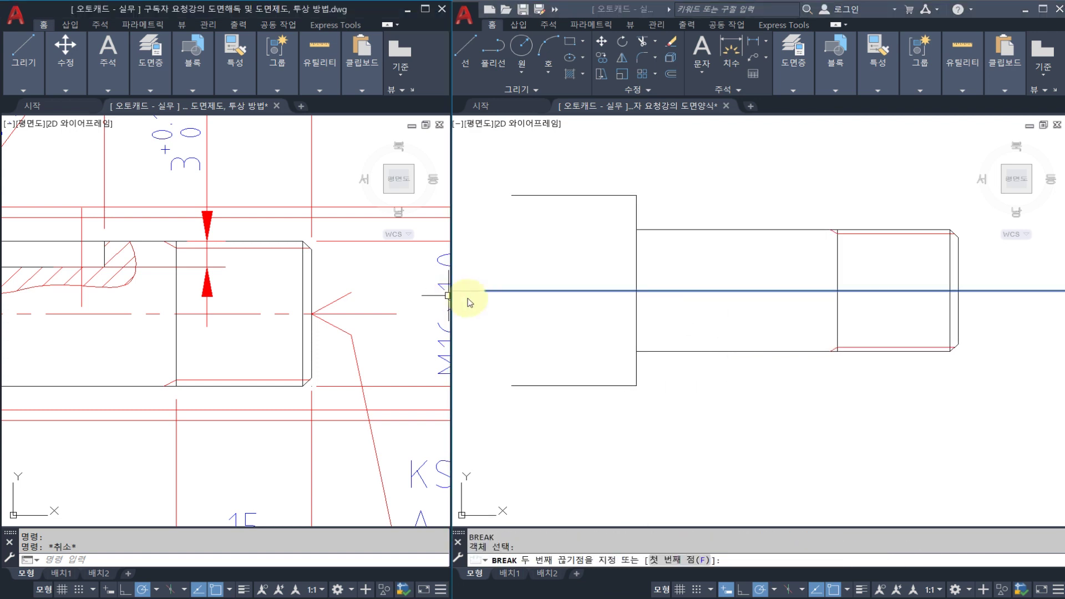
pyautogui.press('Escape')
pyautogui.press('Escape')
pyautogui.press('Return')
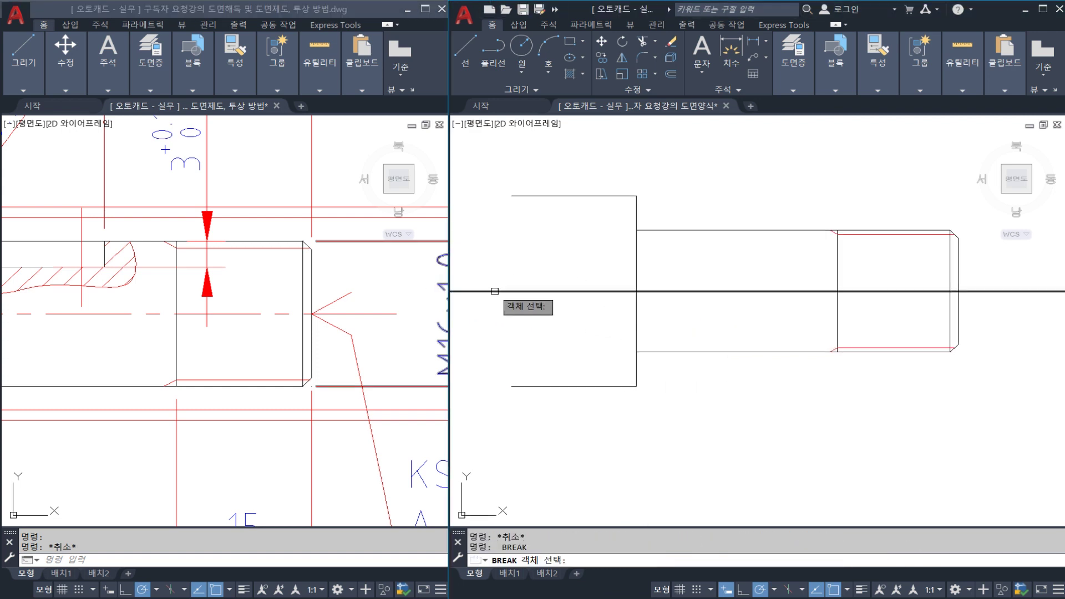
pyautogui.click(495, 290)
pyautogui.press('Escape')
pyautogui.press('Escape')
# Break the centreline a short distance beyond the threaded end of the shaft
pyautogui.moveTo(945, 289); pyautogui.dragTo(877, 294, button='middle')
pyautogui.press('Return')
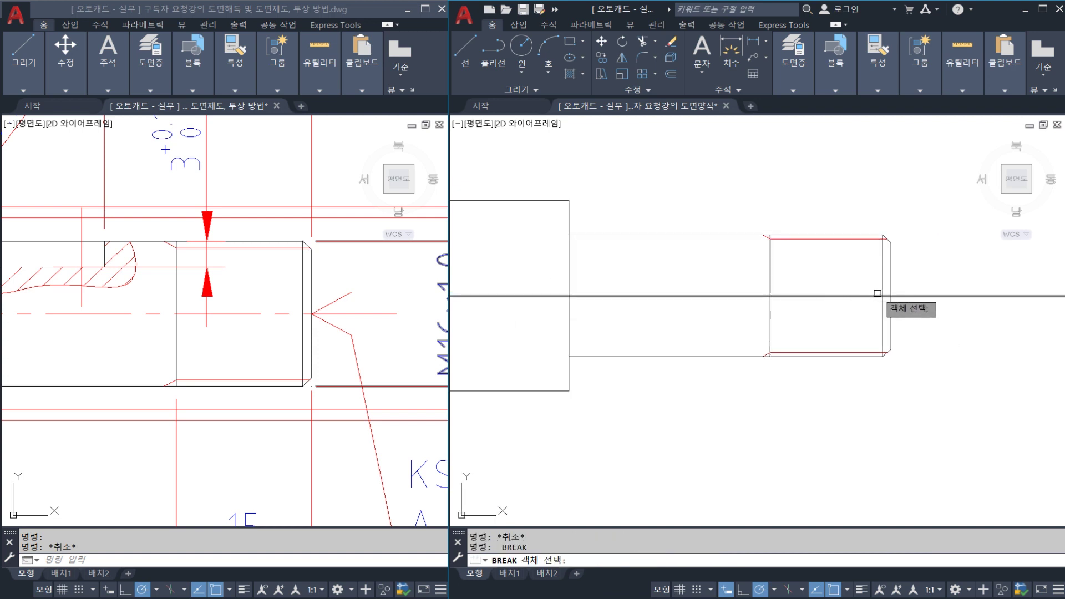
pyautogui.click(911, 297)
pyautogui.click(939, 298)
pyautogui.press('Escape')
# Erase the leftover centreline pieces beyond both ends of the shaft
pyautogui.click(958, 311)
pyautogui.click(938, 275)
pyautogui.scroll(-2, 938, 275)
pyautogui.write('E')
pyautogui.press('Return')
pyautogui.click(601, 313)
pyautogui.click(554, 268)
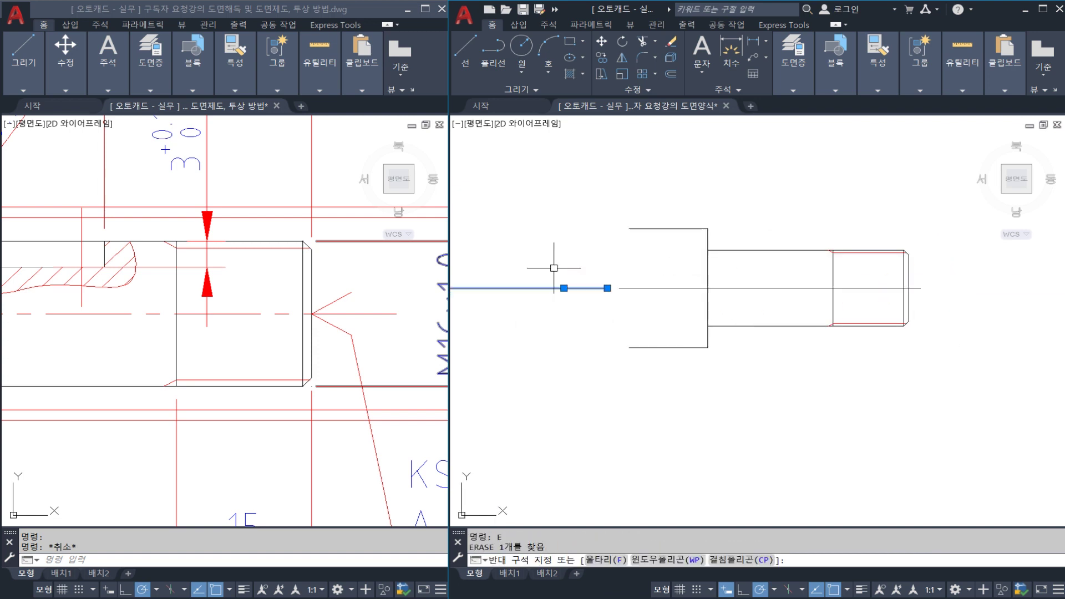
pyautogui.write('E')
pyautogui.press('Return')
# Move the shaft's centreline to the 중심선 layer
pyautogui.click(771, 271)
pyautogui.click(766, 296)
pyautogui.click(809, 62)
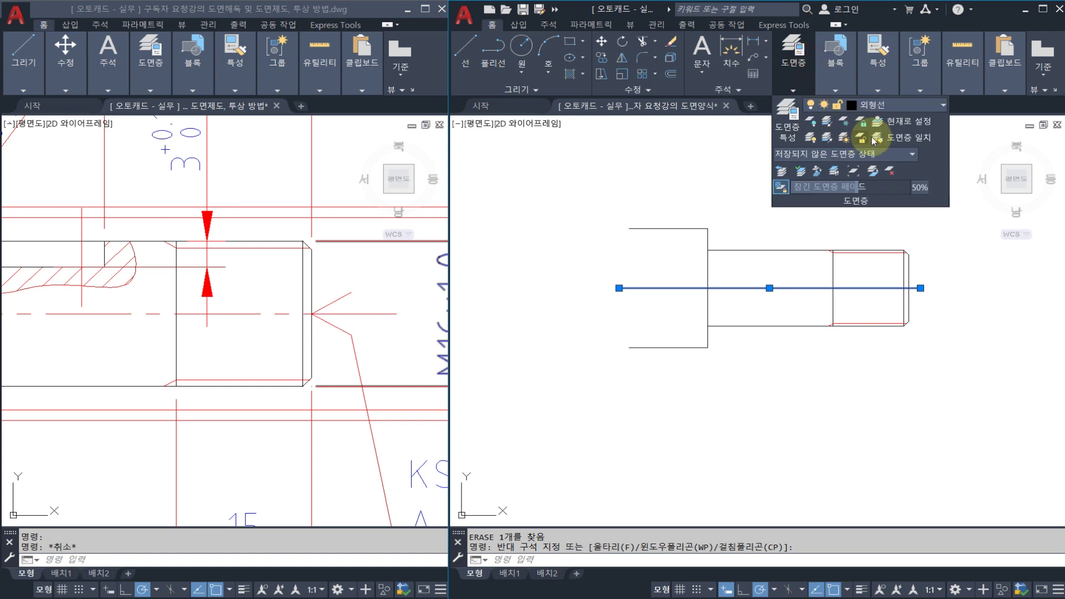
pyautogui.click(894, 106)
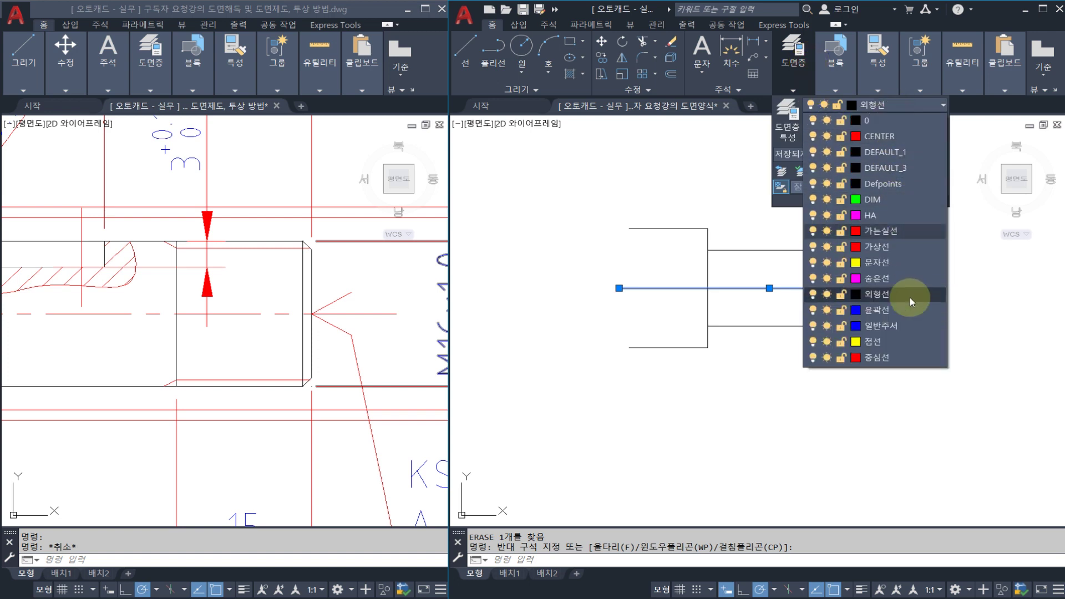
pyautogui.click(899, 355)
pyautogui.press('Escape')
# Trim the short piece of the vertical thread-end line below the lower thread root line
pyautogui.scroll(3, 828, 366)
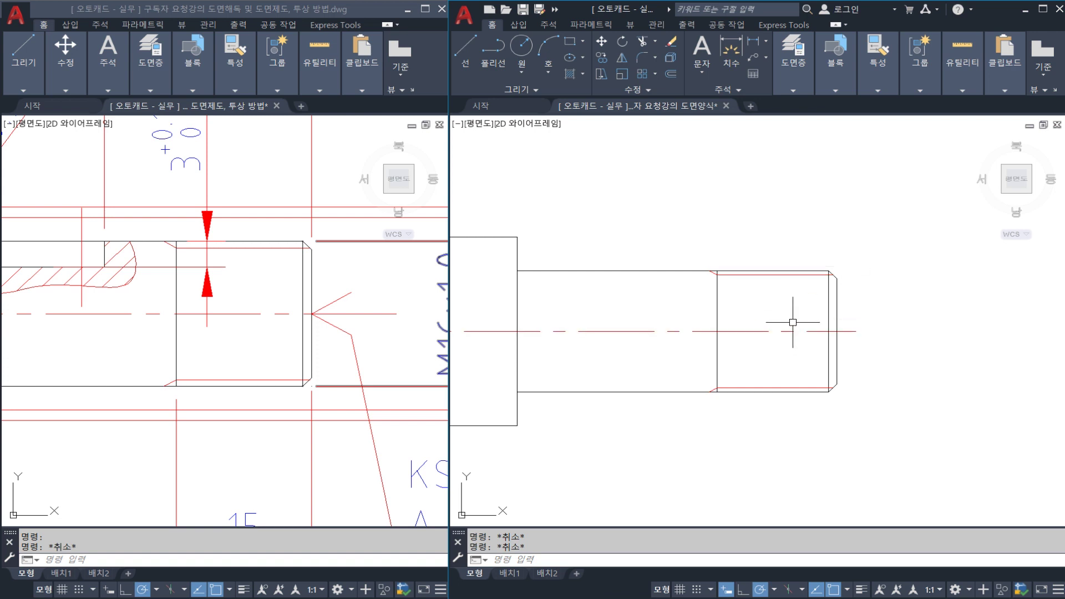
pyautogui.scroll(2, 716, 388)
pyautogui.write('tr')
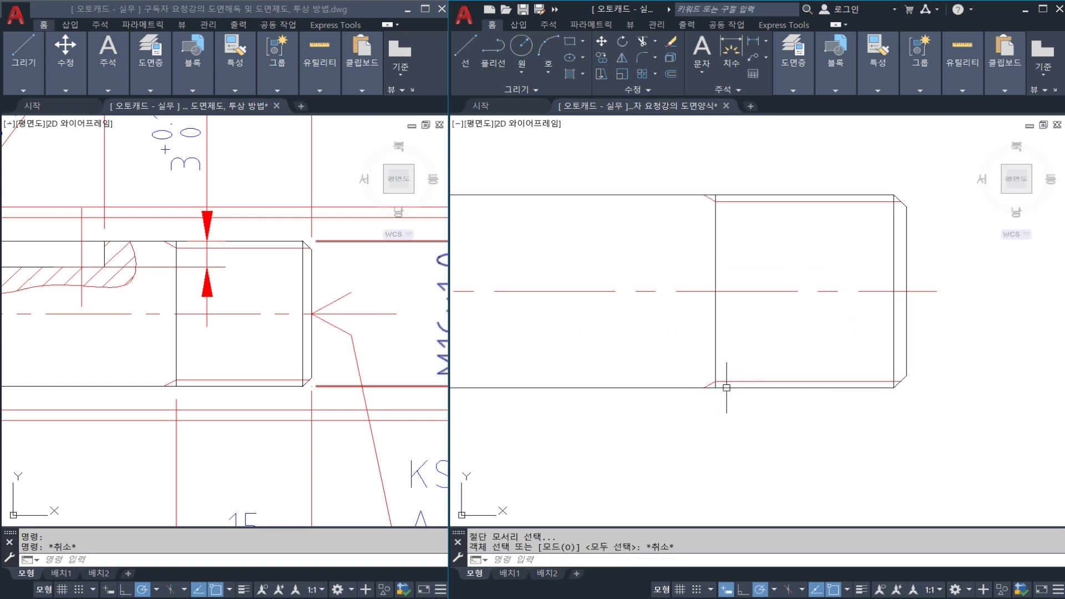
pyautogui.press('Return')
pyautogui.scroll(3, 721, 371)
pyautogui.press('Escape')
pyautogui.scroll(-3, 737, 233)
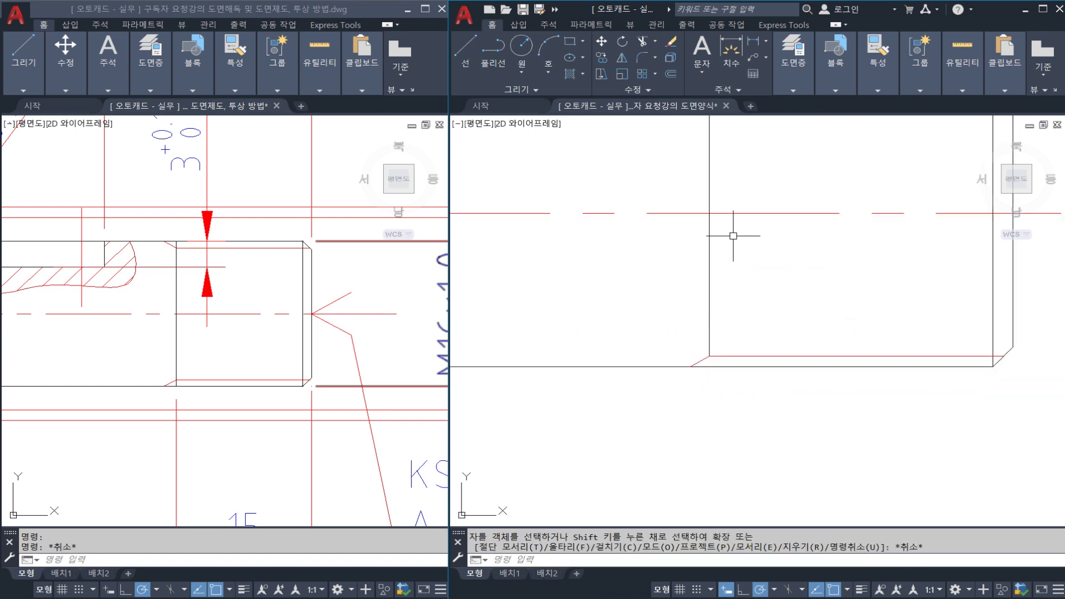
# Trim the short piece of the vertical thread-end line above the upper thread root line
pyautogui.moveTo(704, 137); pyautogui.dragTo(708, 229, button='middle')
pyautogui.write('tr')
pyautogui.press('Return')
pyautogui.click(721, 218)
pyautogui.press('Return')
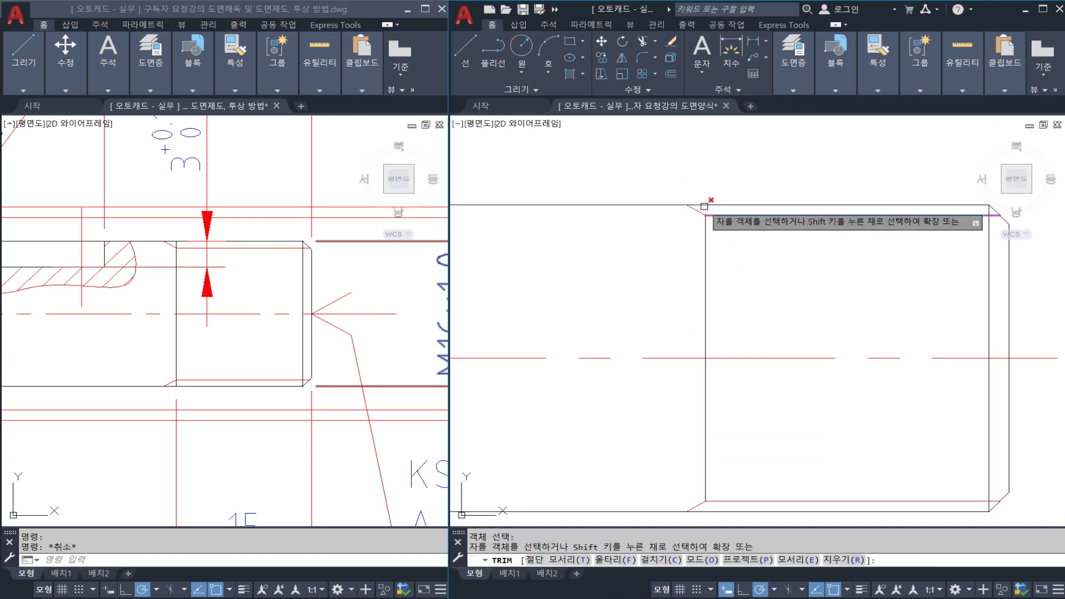
pyautogui.press('Escape')
pyautogui.scroll(-3, 692, 317)
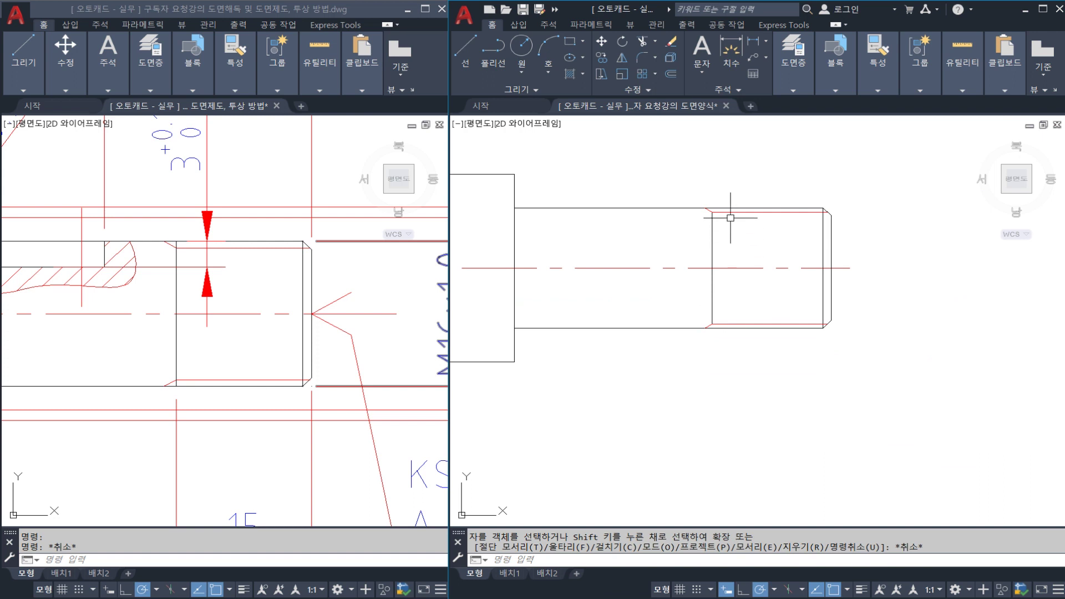
# Undo the trims at both ends of the vertical thread-end line
pyautogui.hotkey('ctrl', 'z')
pyautogui.hotkey('ctrl', 'z')
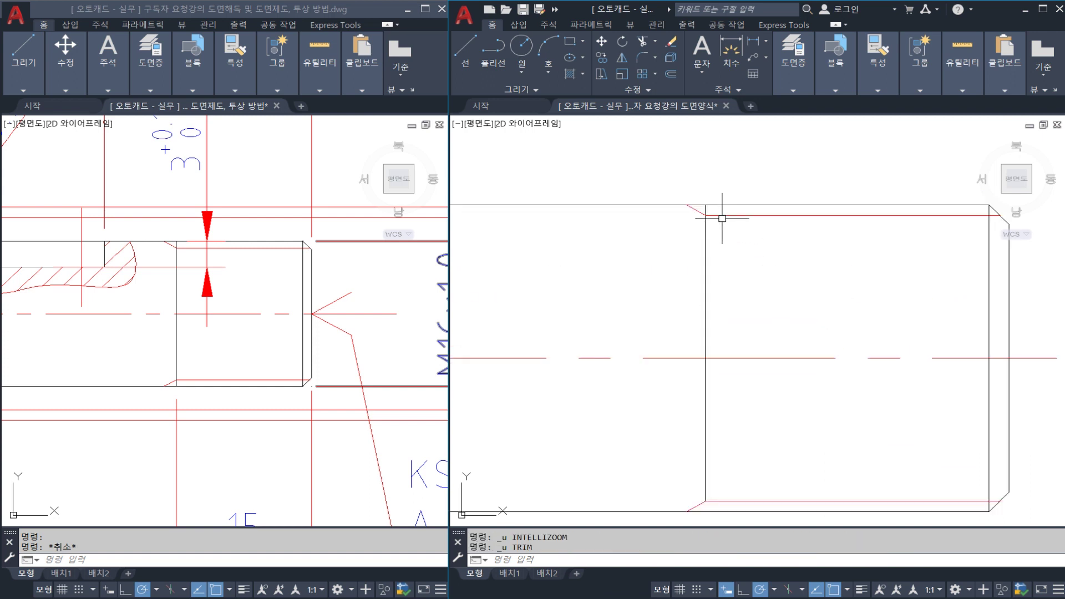
pyautogui.scroll(-2, 734, 269)
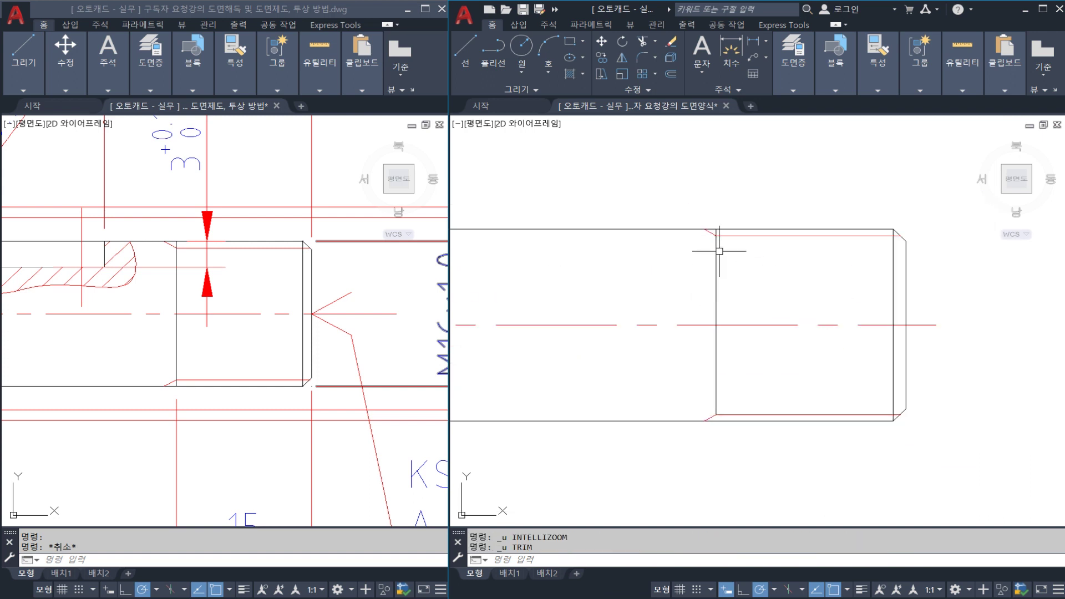
pyautogui.scroll(-3, 720, 251)
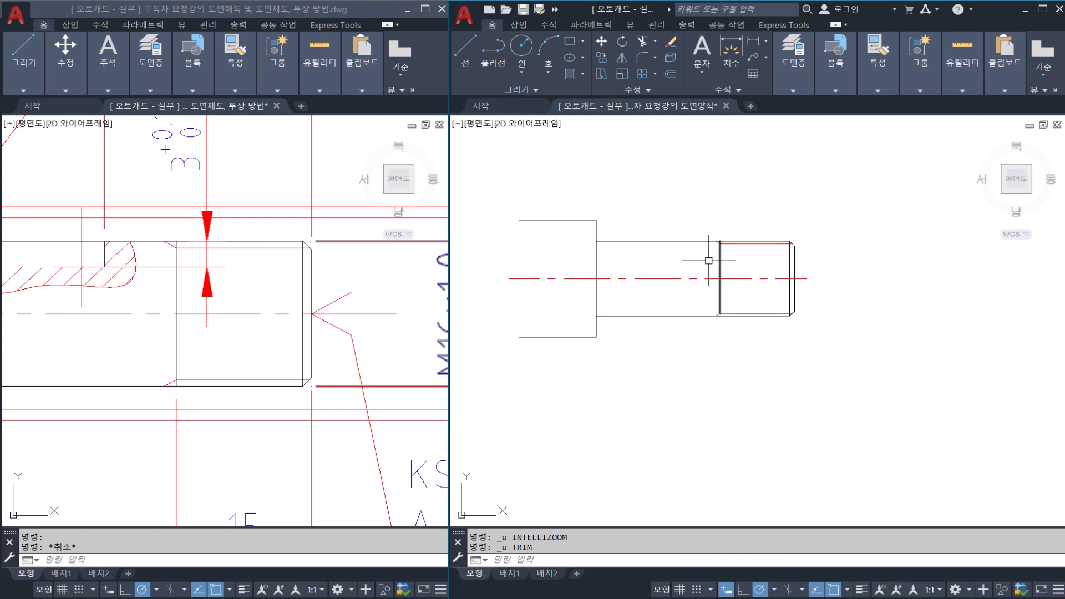
pyautogui.scroll(3, 752, 318)
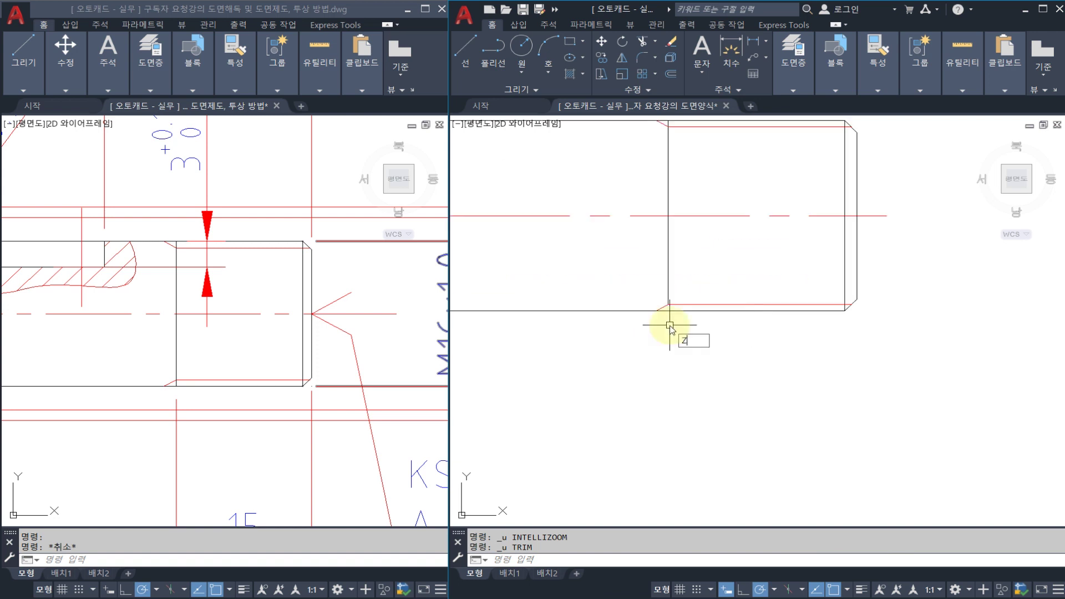
pyautogui.press('Escape')
pyautogui.press('Escape')
pyautogui.hotkey('ctrl', 'z')
pyautogui.hotkey('ctrl', 'z')
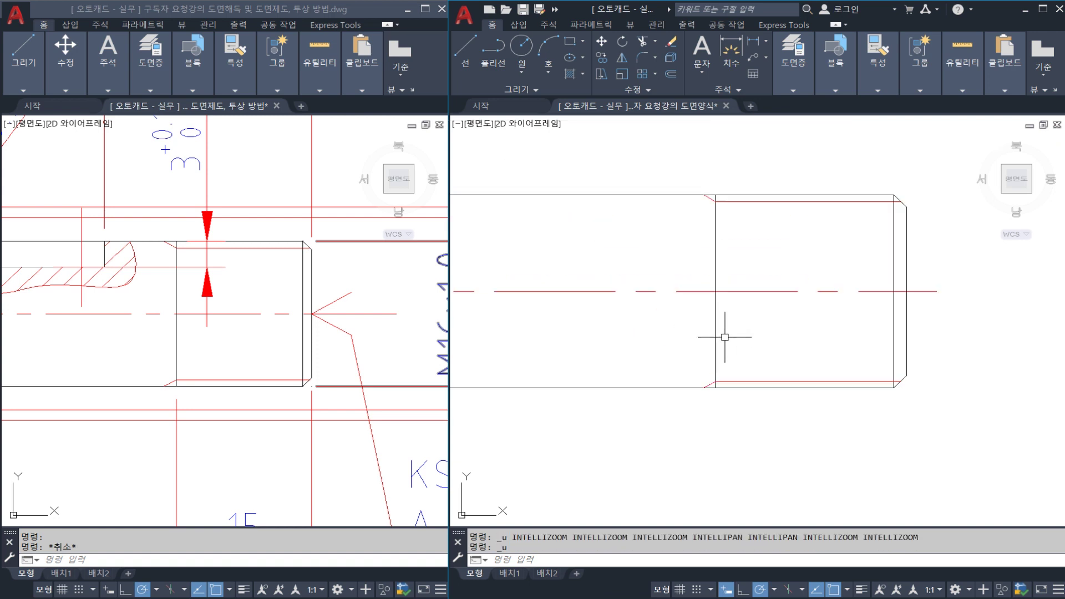
# Save the drawing with the finished threaded shaft end
pyautogui.middleClick(794, 273)
pyautogui.middleClick(795, 273)
pyautogui.scroll(5, 799, 268)
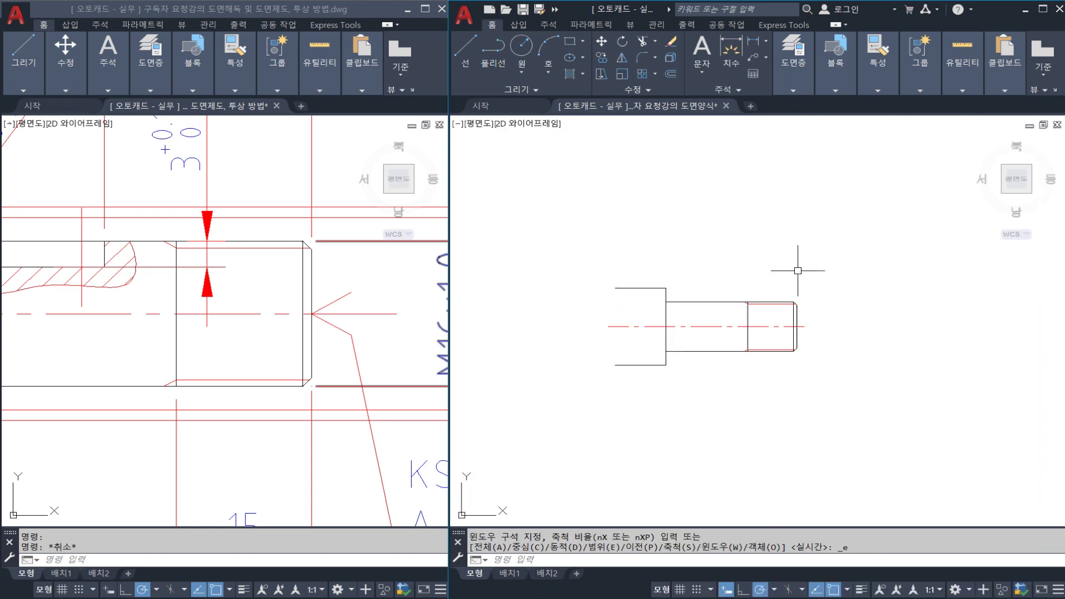
pyautogui.moveTo(706, 360); pyautogui.dragTo(699, 353, button='middle')
pyautogui.scroll(2, 699, 353)
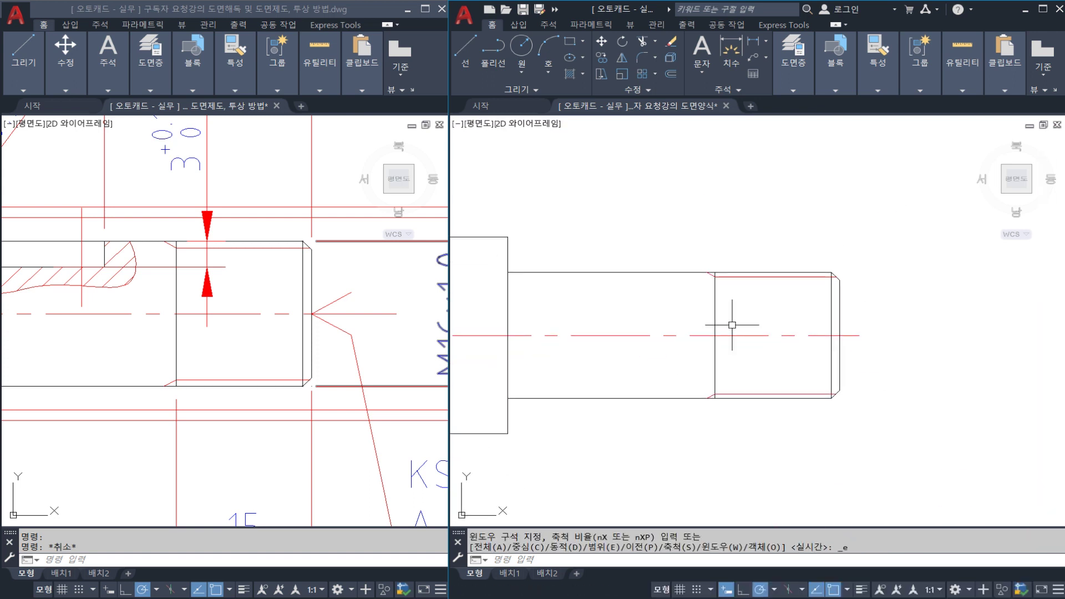
pyautogui.hotkey('ctrl', 's')
# Examine the dimensions around the threaded end in the reference drawing and compare them with the drawn shaft
pyautogui.click(345, 368)
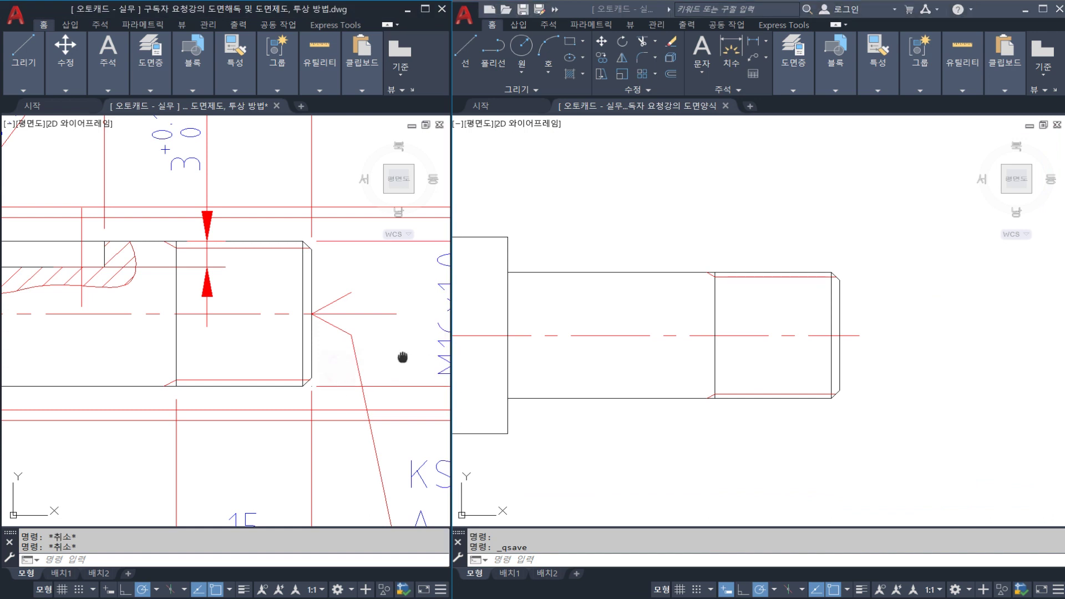
pyautogui.moveTo(402, 358); pyautogui.dragTo(322, 347, button='middle')
pyautogui.click(643, 369)
pyautogui.moveTo(668, 363); pyautogui.dragTo(638, 374, button='middle')
pyautogui.click(337, 356)
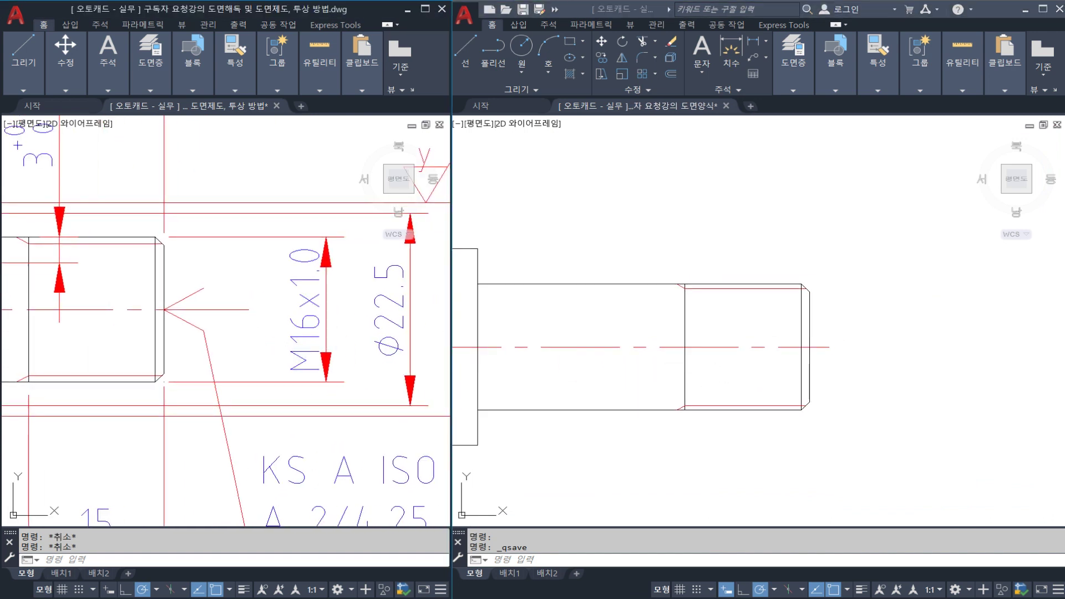
pyautogui.scroll(-2, 287, 344)
pyautogui.moveTo(266, 328); pyautogui.dragTo(280, 333, button='middle')
pyautogui.click(636, 349)
pyautogui.press('Escape')
pyautogui.click(238, 350)
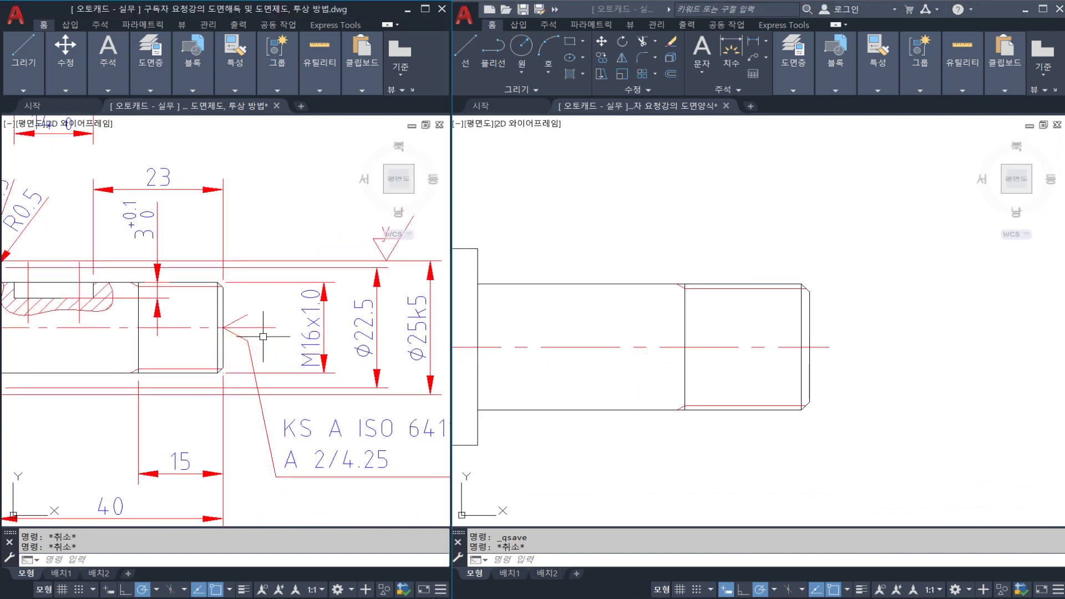
pyautogui.scroll(-2, 263, 337)
pyautogui.click(659, 364)
pyautogui.press('Escape')
pyautogui.moveTo(765, 363); pyautogui.dragTo(755, 362, button='middle')
# Create a vertical linear dimension across the thread's outer diameter between the lower and upper chamfer corners
pyautogui.write('DIML')
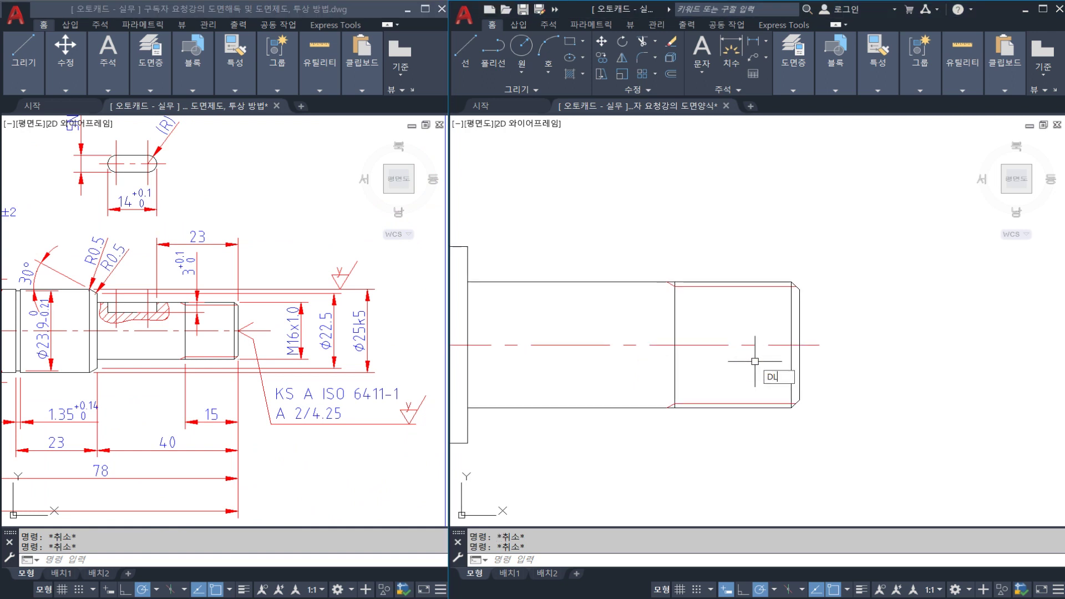
pyautogui.write('I')
pyautogui.press('Return')
pyautogui.click(791, 407)
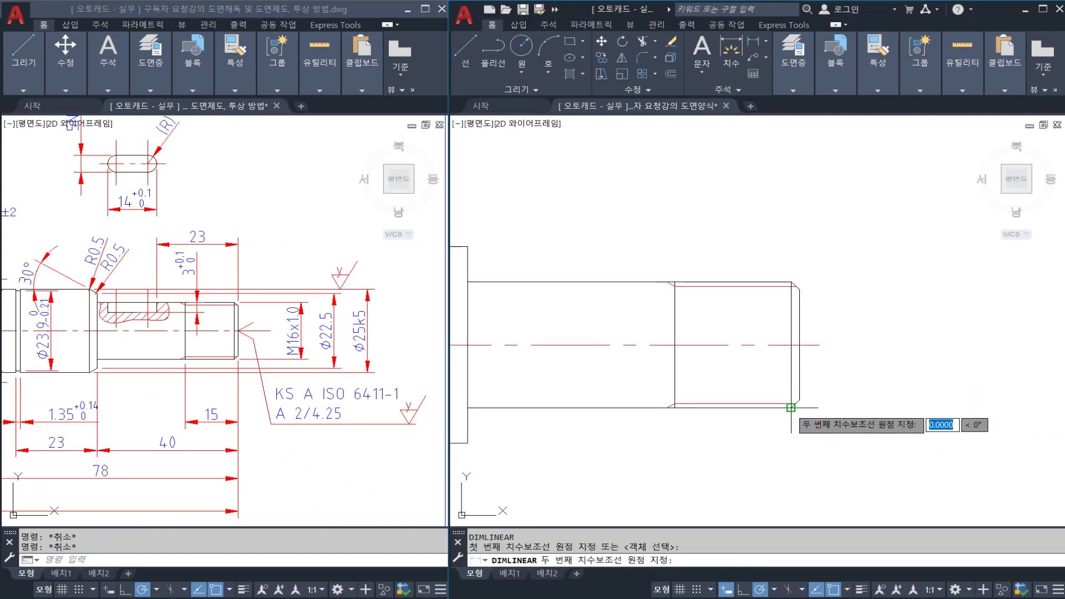
pyautogui.click(791, 282)
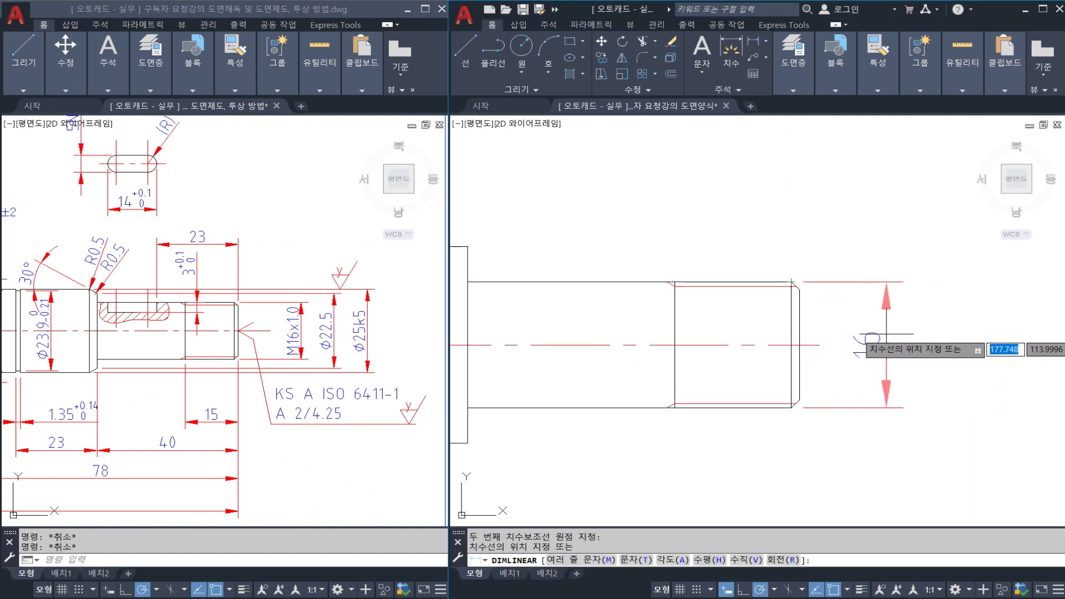
# Set the diameter dimension's text to M16x1.0 and place it just beyond the shaft's threaded end
pyautogui.write('M')
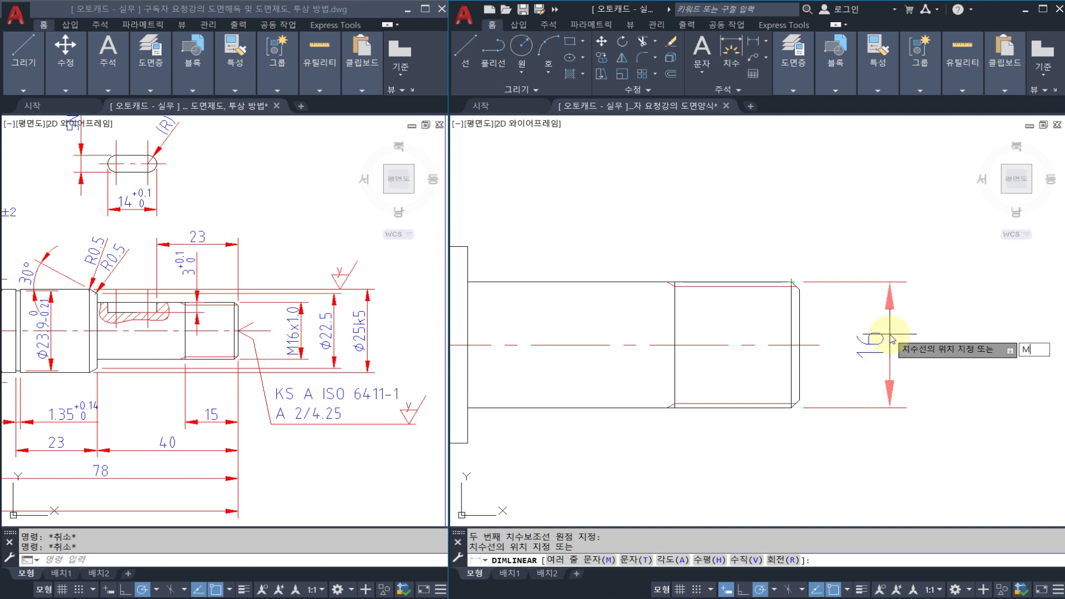
pyautogui.press('Return')
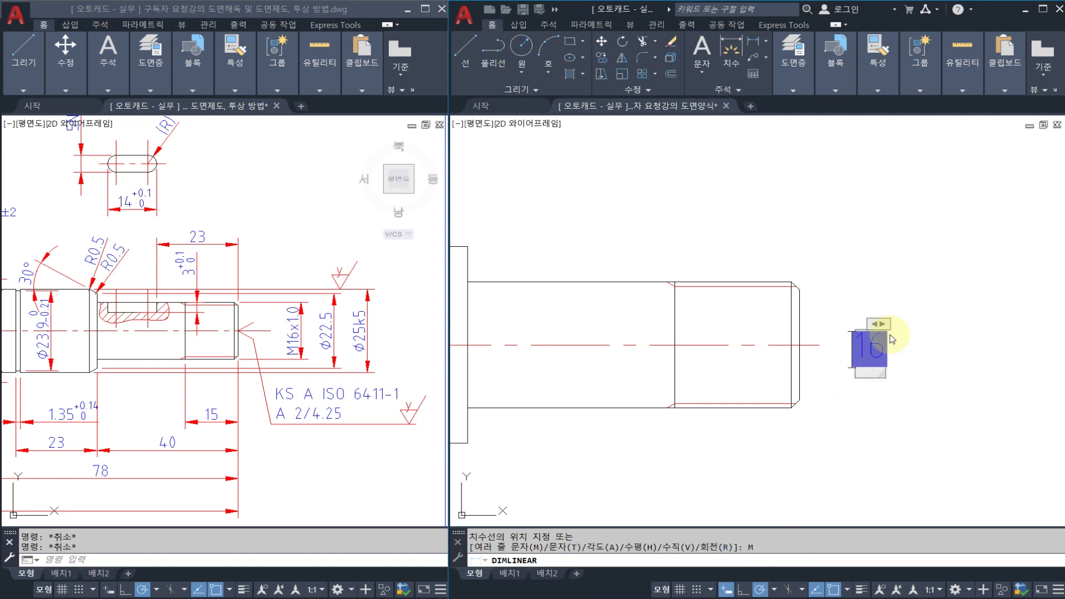
pyautogui.press('Home')
pyautogui.write('M')
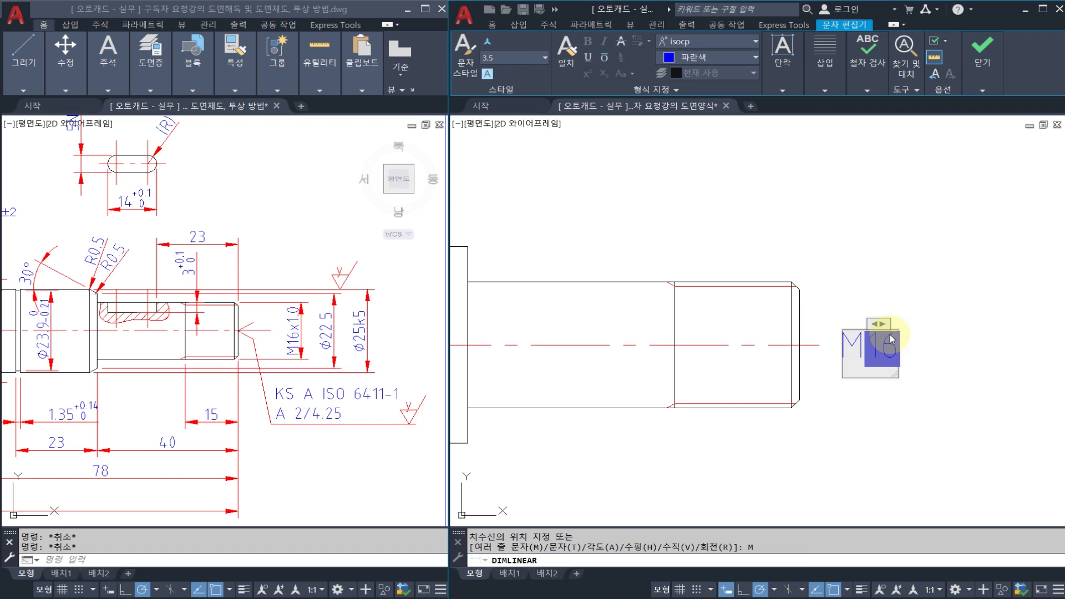
pyautogui.press('End')
pyautogui.write('x')
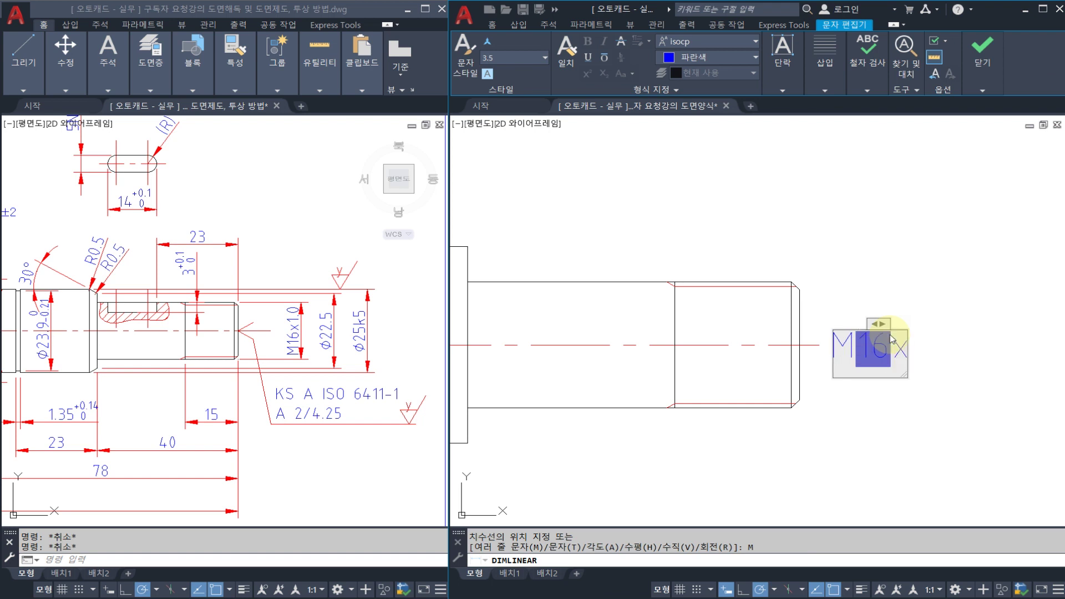
pyautogui.write('1.0')
pyautogui.press('Return')
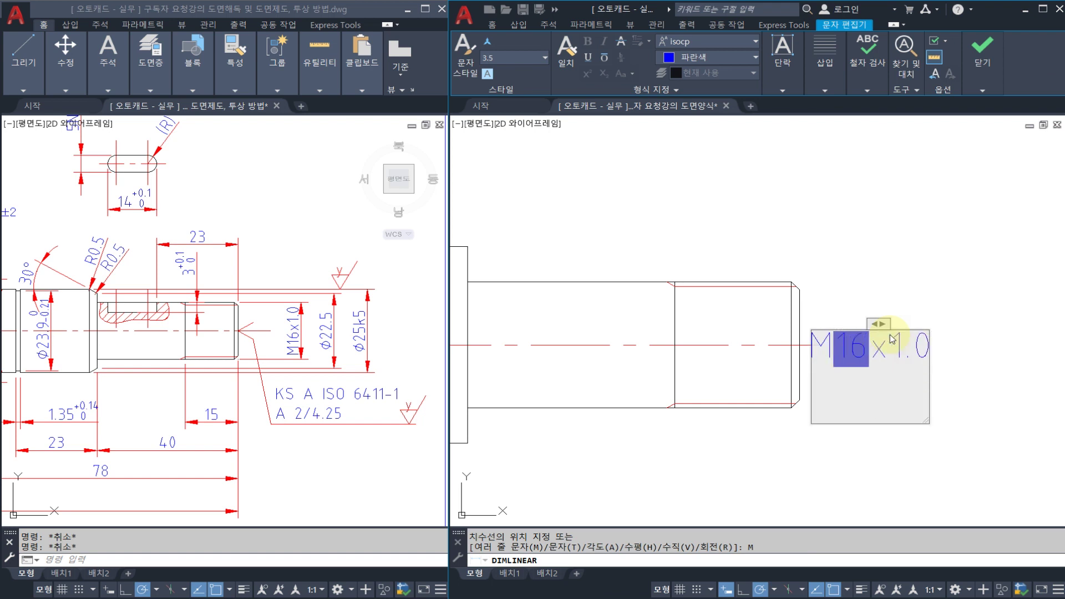
pyautogui.press('BackSpace')
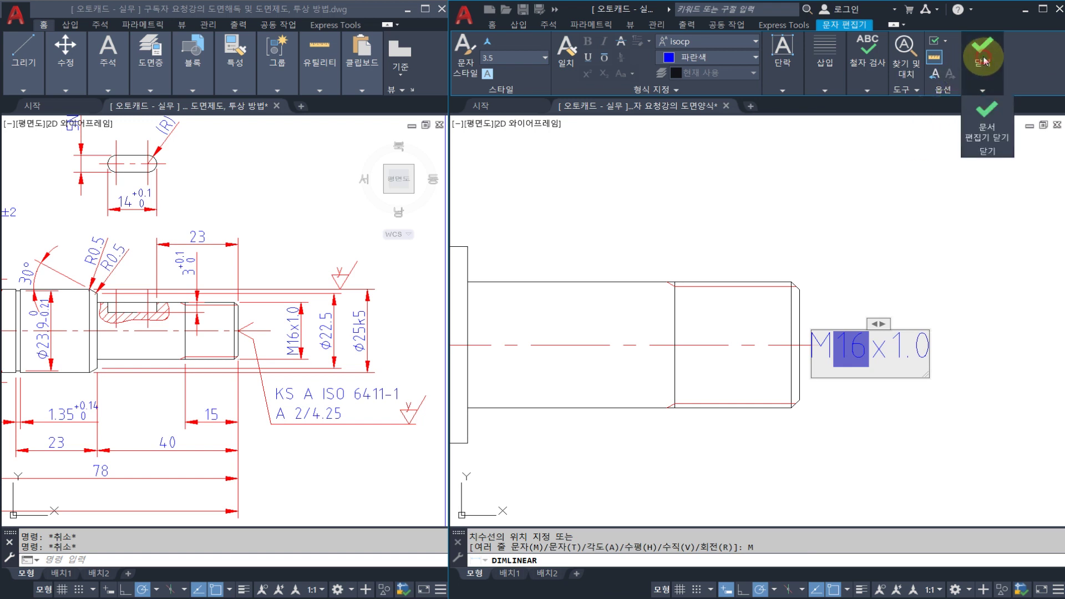
pyautogui.click(984, 57)
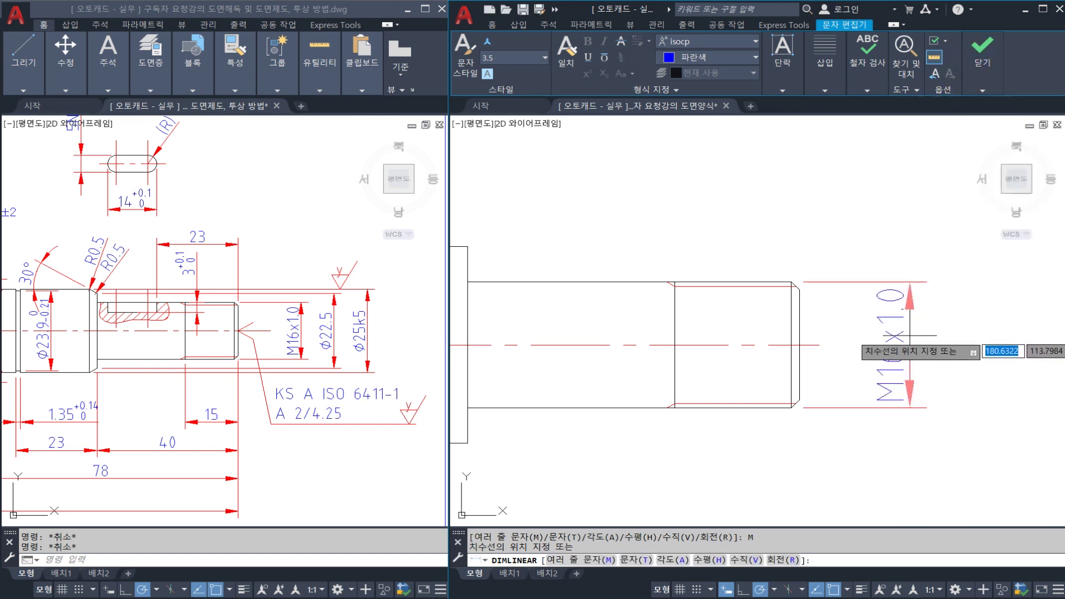
pyautogui.click(910, 335)
pyautogui.moveTo(747, 382); pyautogui.dragTo(781, 368, button='middle')
pyautogui.write('dli')
pyautogui.press('Return')
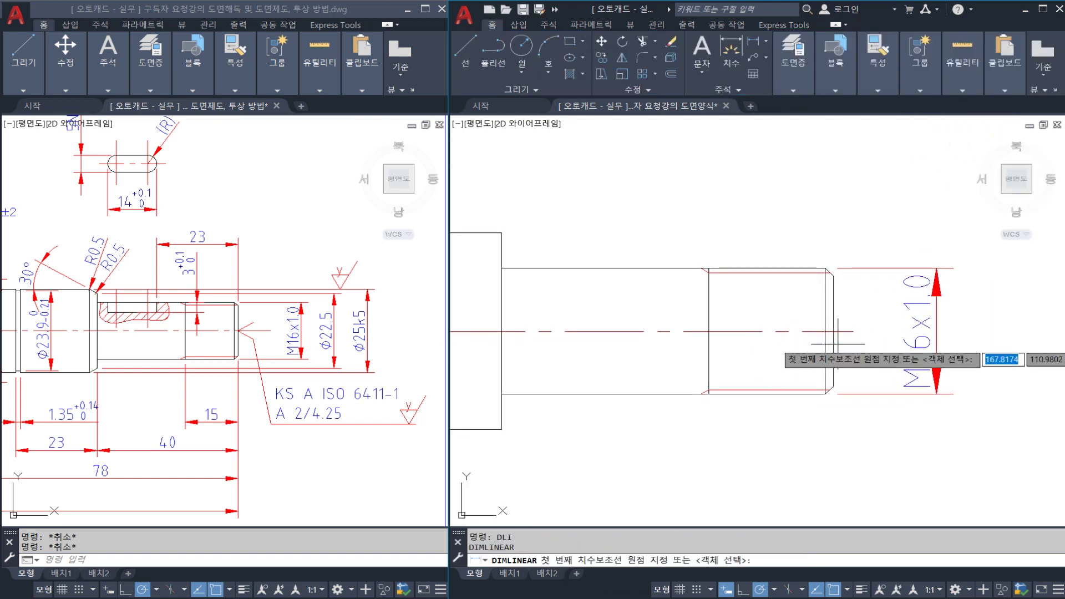
pyautogui.click(751, 392)
pyautogui.press('Escape')
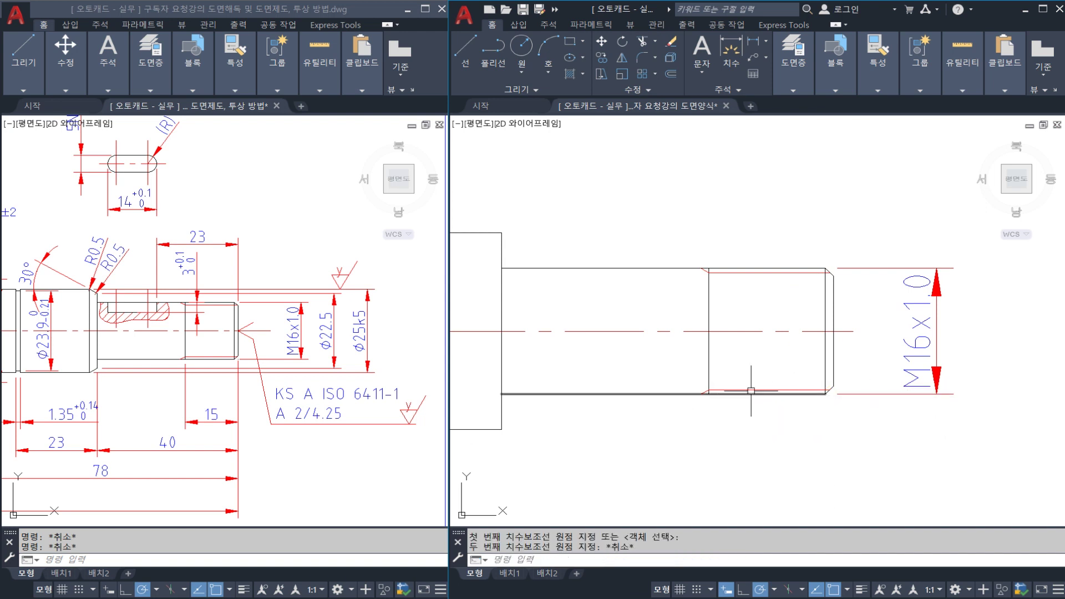
pyautogui.scroll(2, 804, 389)
pyautogui.press('Return')
pyautogui.click(850, 385)
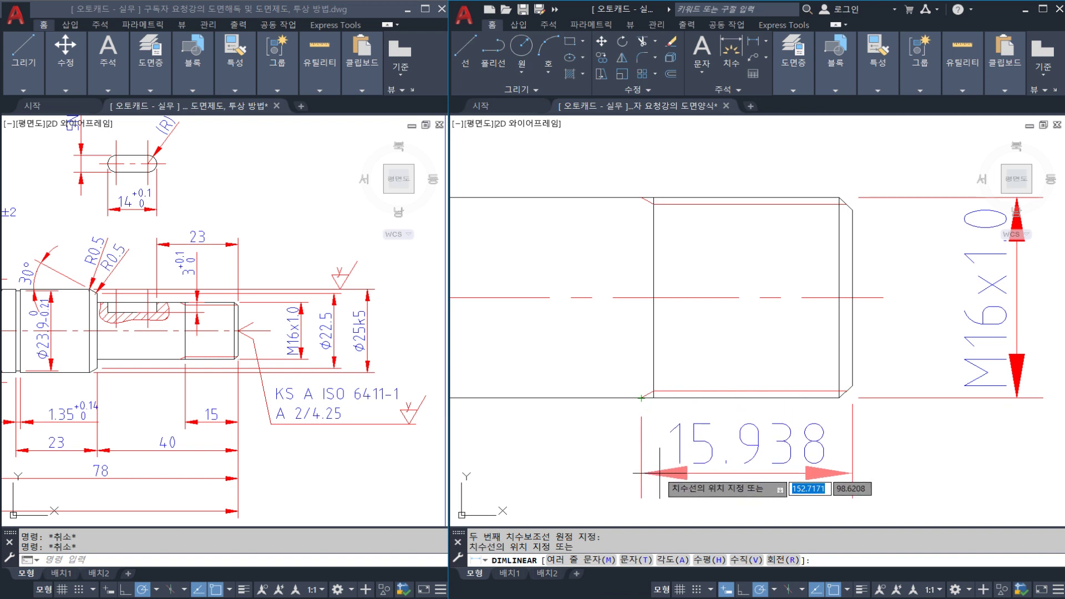
pyautogui.press('Escape')
# Dimension the thread length below the shaft, from the chamfered end face to the vertical thread-end line
pyautogui.press('Return')
pyautogui.click(852, 386)
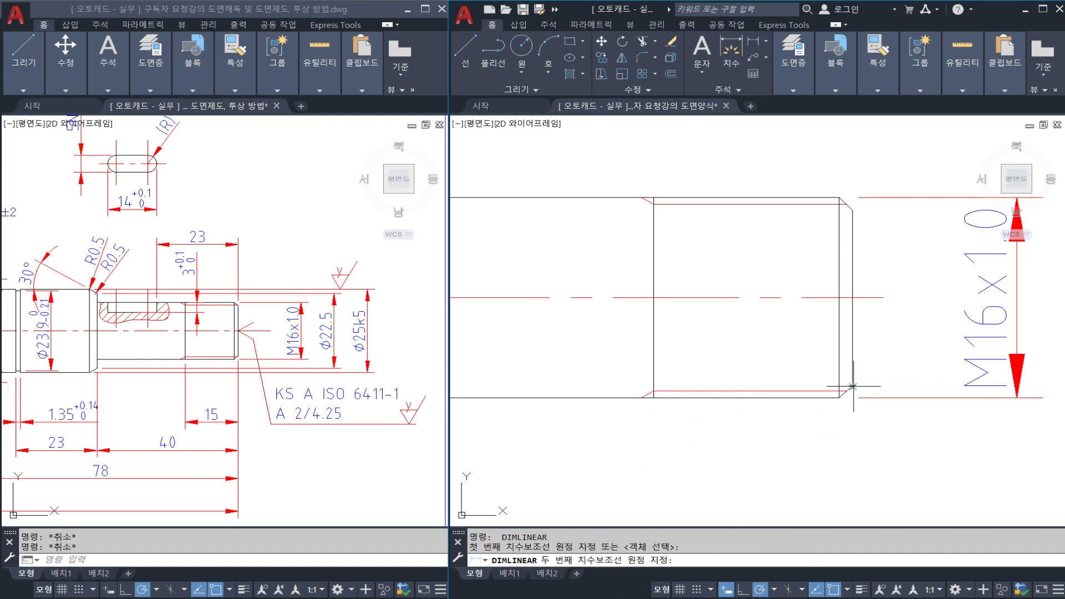
pyautogui.click(654, 398)
pyautogui.moveTo(757, 447); pyautogui.dragTo(768, 337, button='middle')
pyautogui.scroll(-2, 768, 335)
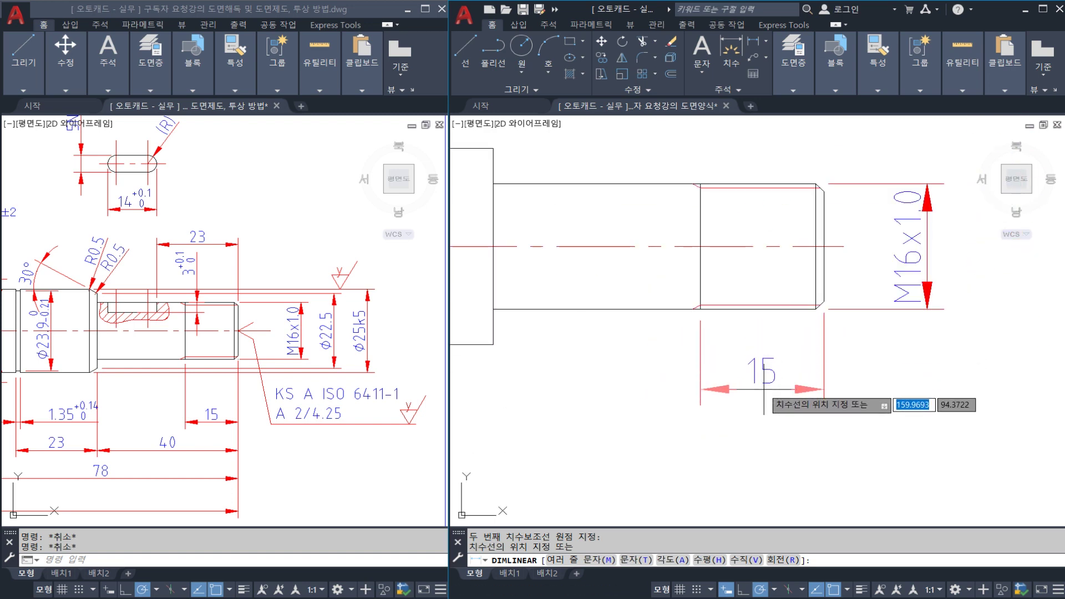
pyautogui.click(680, 398)
pyautogui.press('Escape')
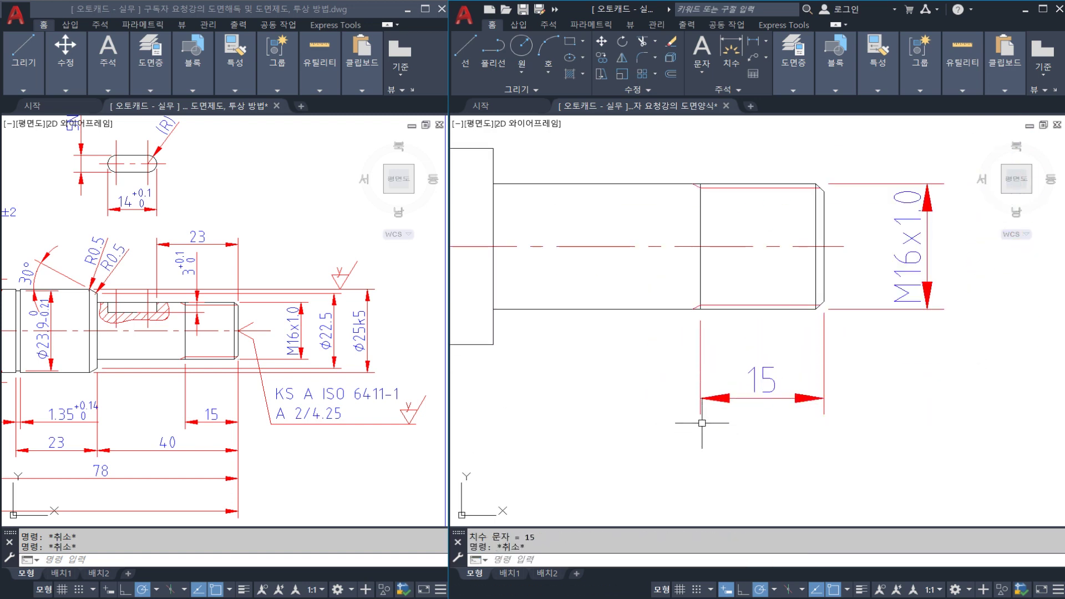
# Dimension the length from the shaft's chamfered end face to the shoulder, below the thread length dimension
pyautogui.write('DIMLI')
pyautogui.press('Return')
pyautogui.click(824, 302)
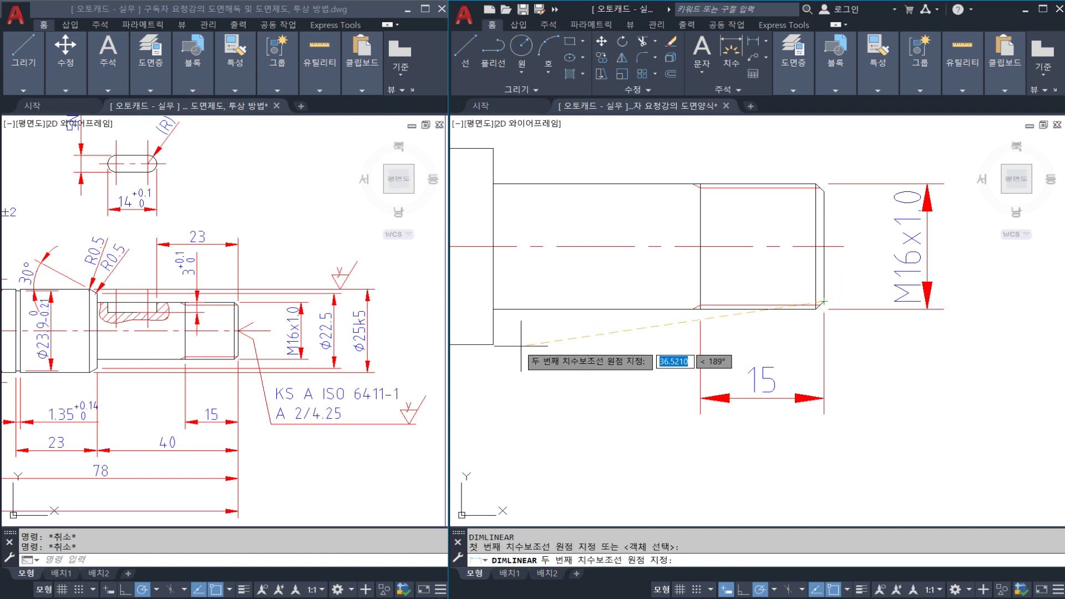
pyautogui.click(492, 344)
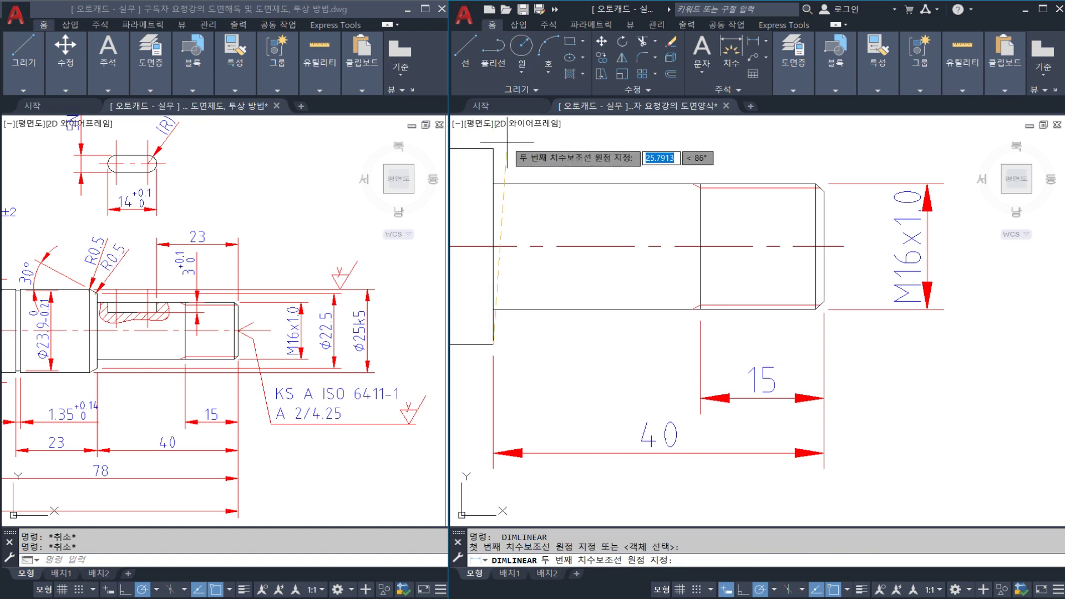
# Place the vertical dimension across the larger shaft section just outside the M16x1.0 dimension
pyautogui.scroll(-4, 628, 237)
pyautogui.moveTo(758, 264); pyautogui.dragTo(740, 274, button='middle')
pyautogui.scroll(2, 744, 273)
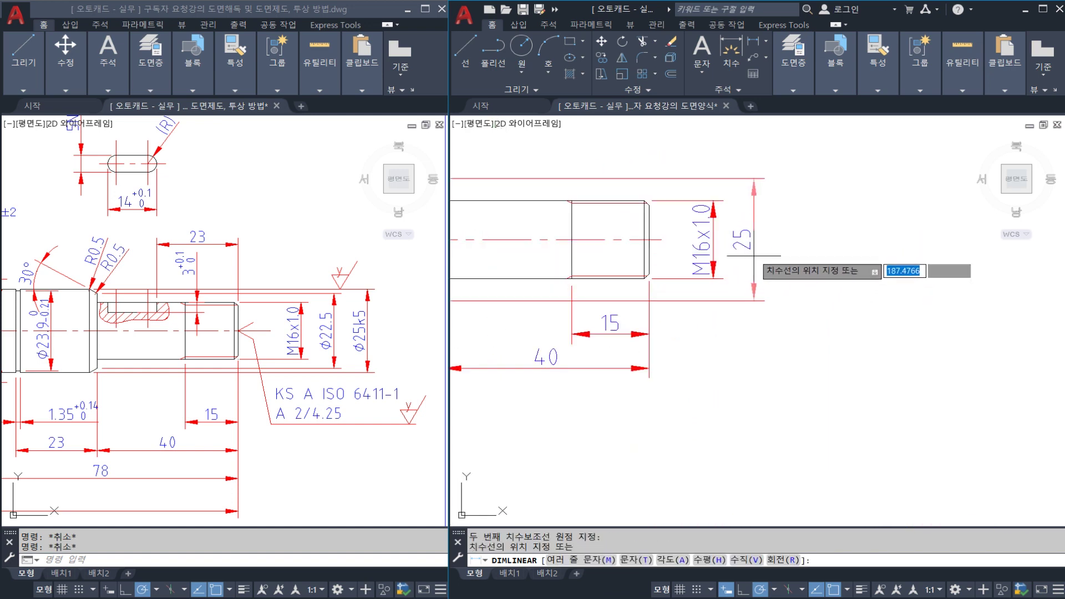
pyautogui.click(760, 256)
# Add a diameter symbol in front of the larger shaft section's dimension text
pyautogui.doubleClick(750, 243)
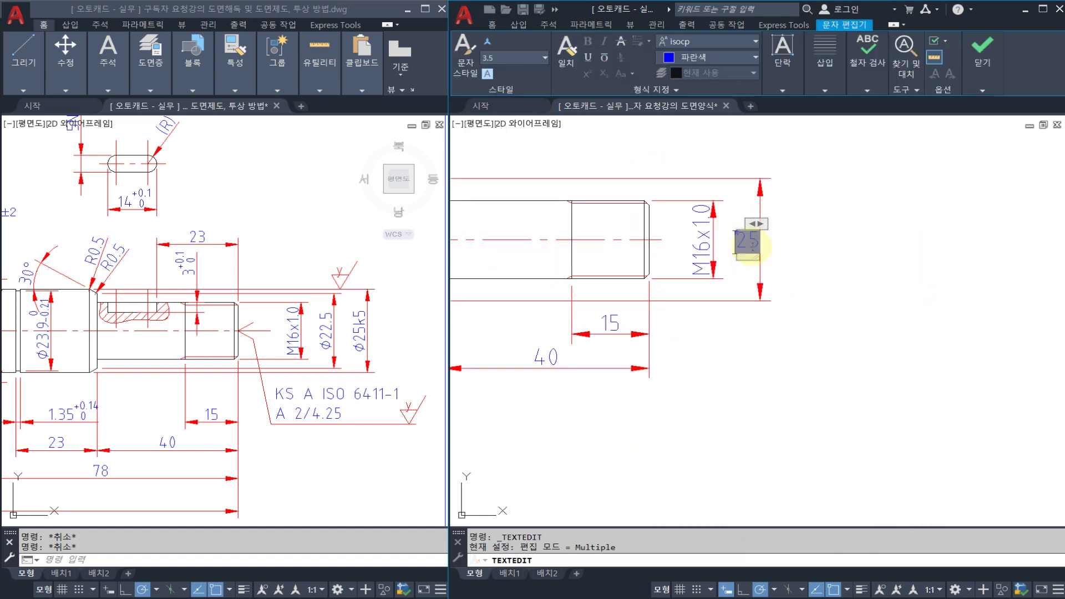
pyautogui.write('%%c')
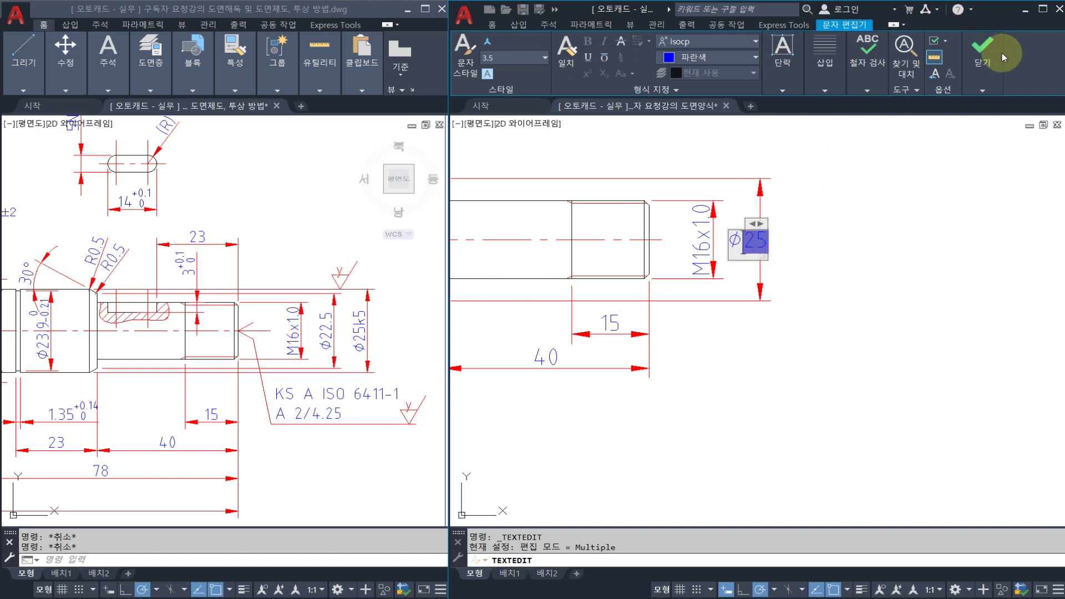
pyautogui.click(983, 53)
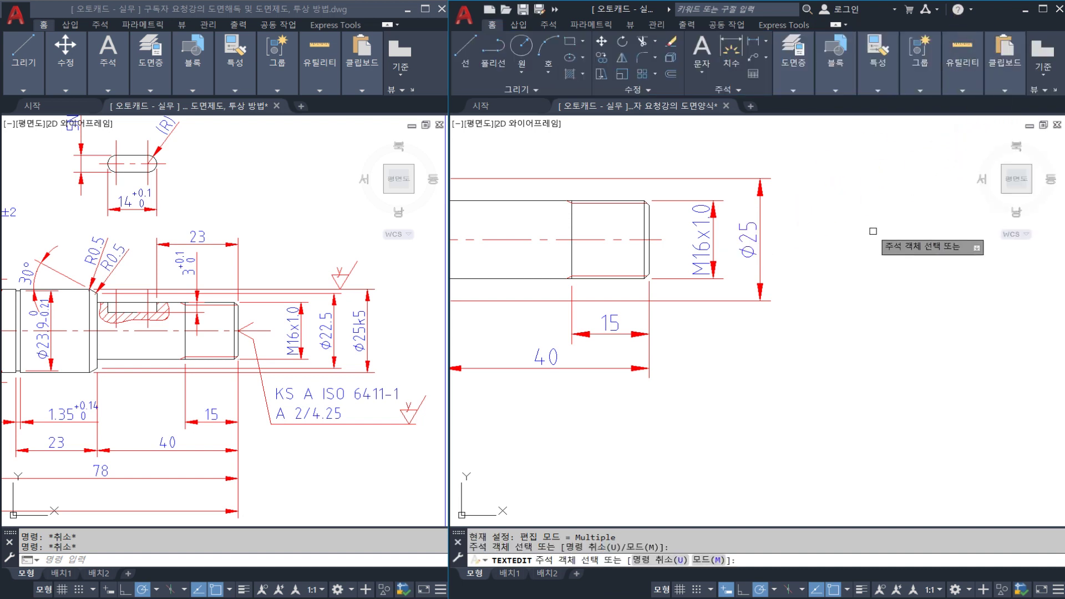
pyautogui.press('Escape')
pyautogui.moveTo(747, 253); pyautogui.dragTo(840, 281, button='middle')
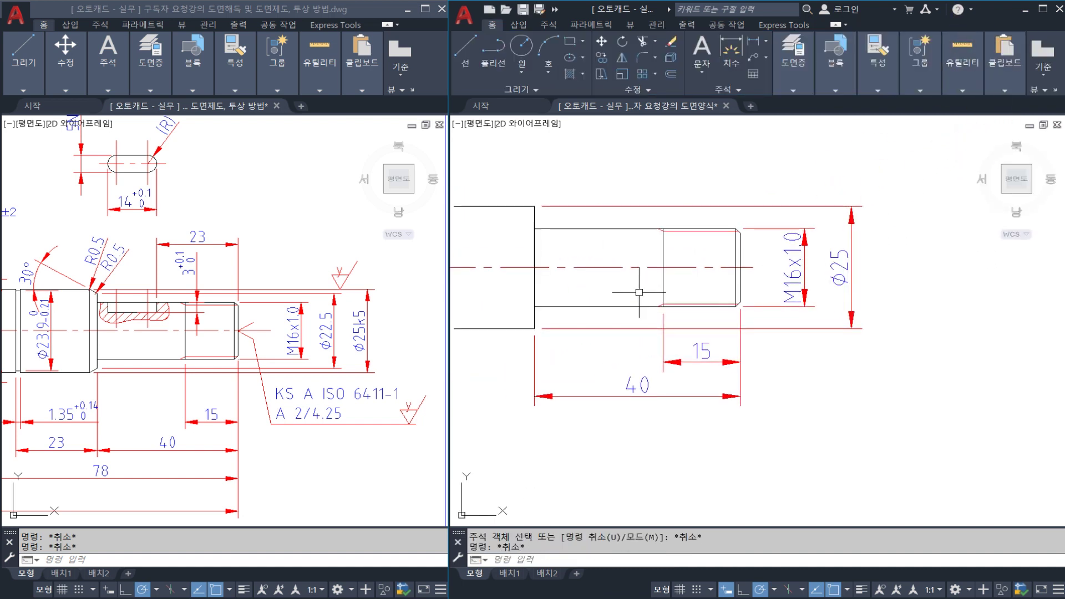
pyautogui.scroll(2, 703, 272)
pyautogui.write('D')
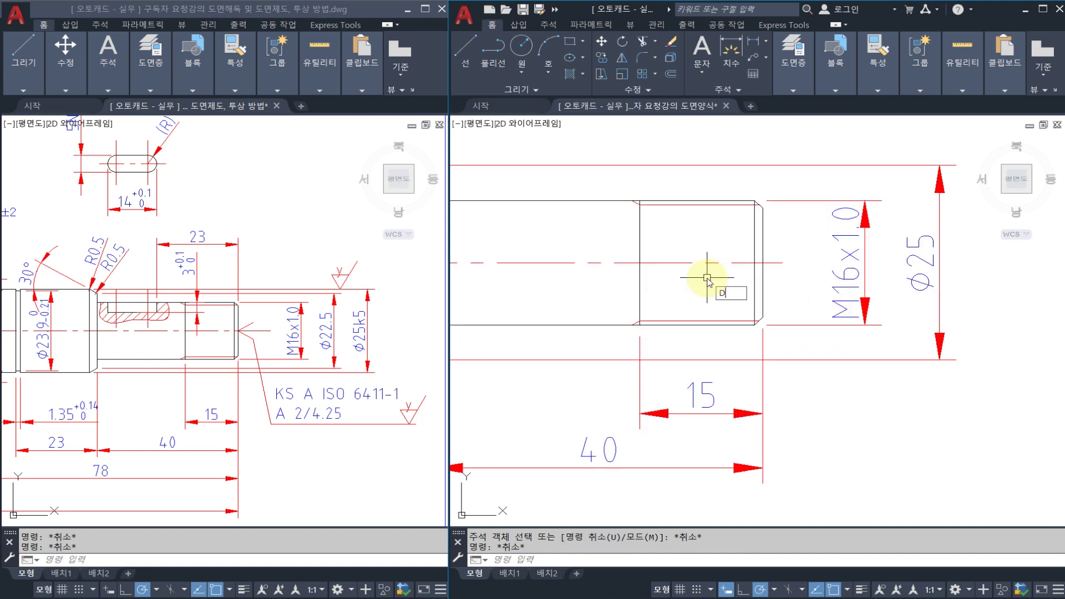
pyautogui.write('IMLI')
pyautogui.press('Return')
pyautogui.click(732, 320)
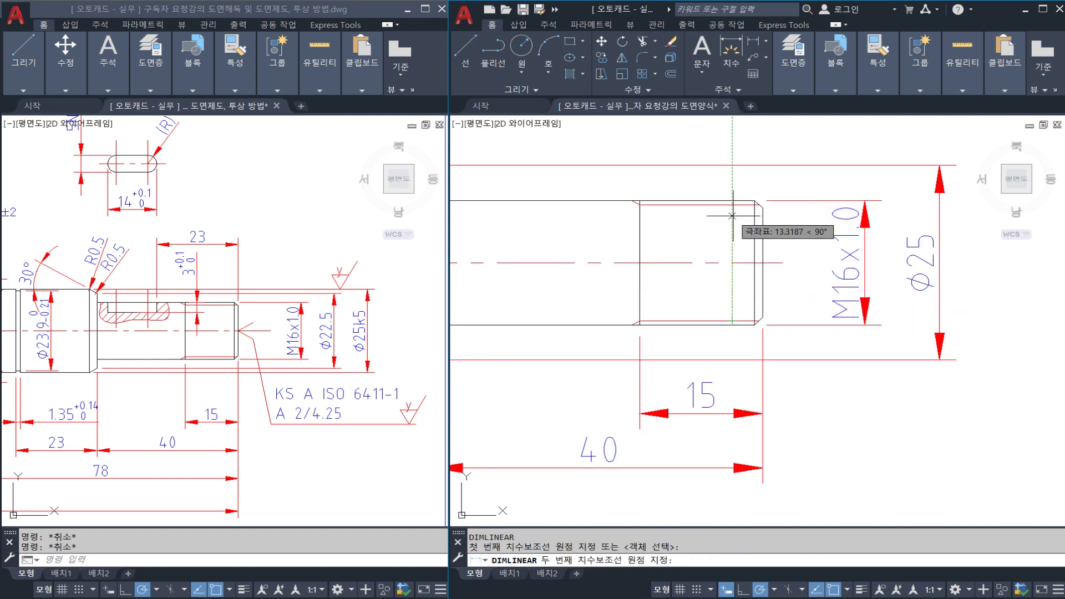
pyautogui.click(732, 215)
pyautogui.press('Escape')
pyautogui.scroll(4, 637, 204)
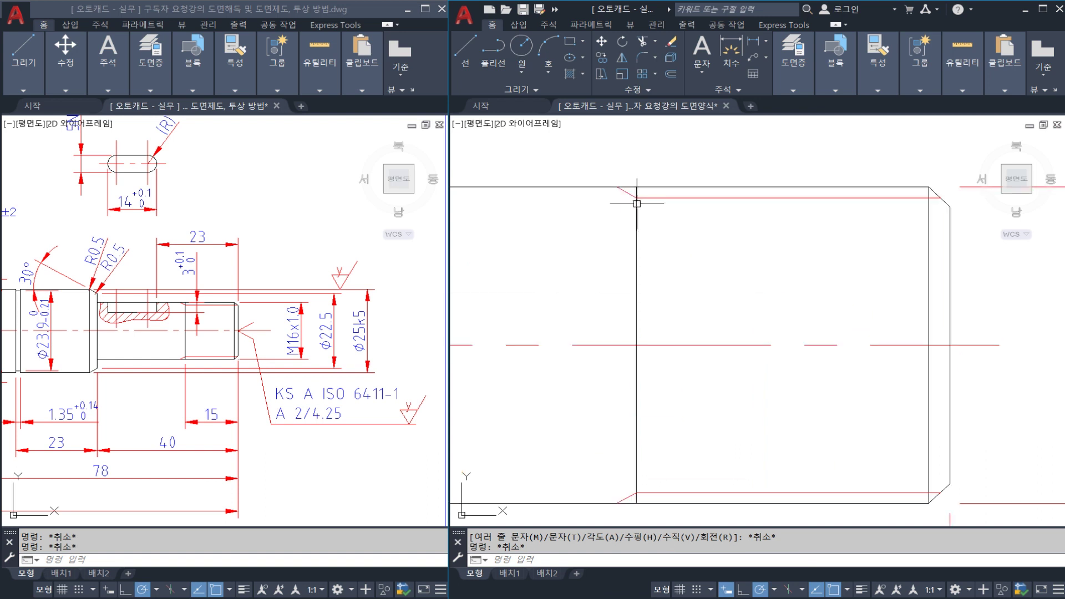
pyautogui.click(626, 192)
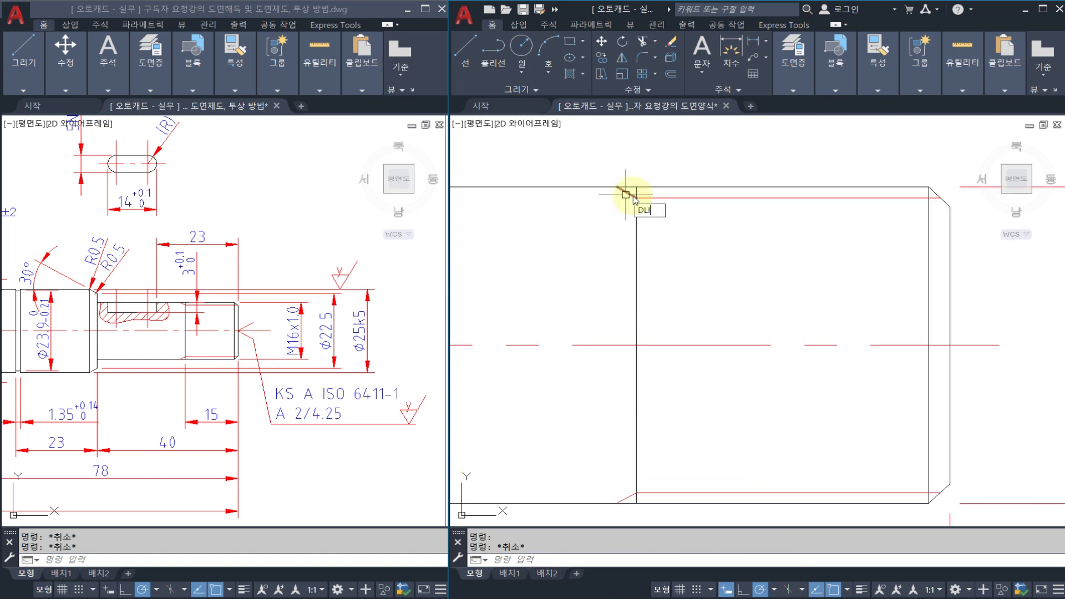
pyautogui.press('Return')
pyautogui.click(635, 198)
pyautogui.click(617, 188)
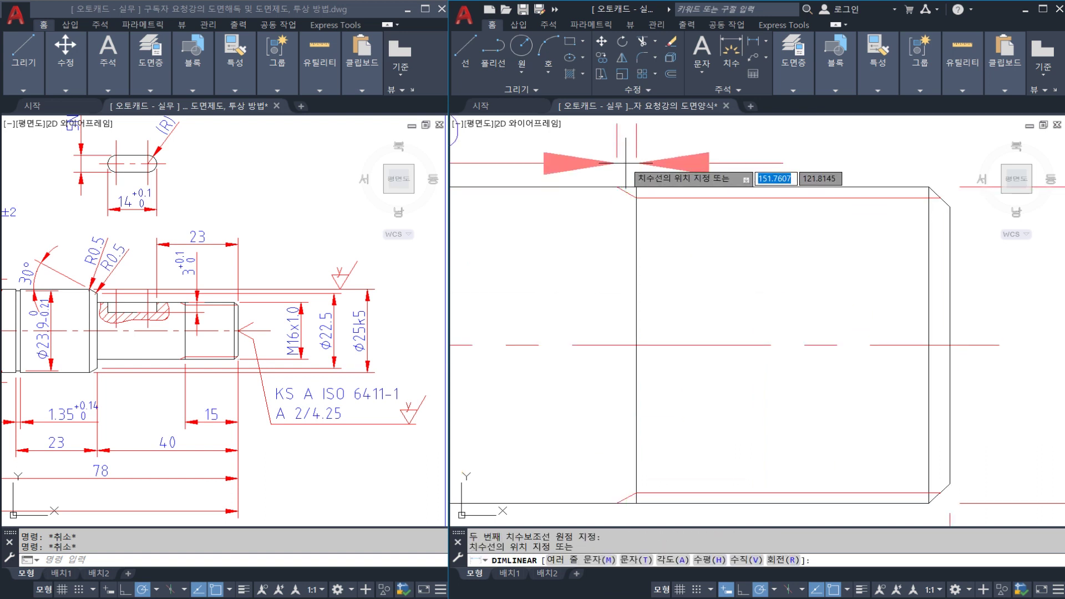
pyautogui.scroll(-5, 626, 164)
pyautogui.scroll(3, 638, 238)
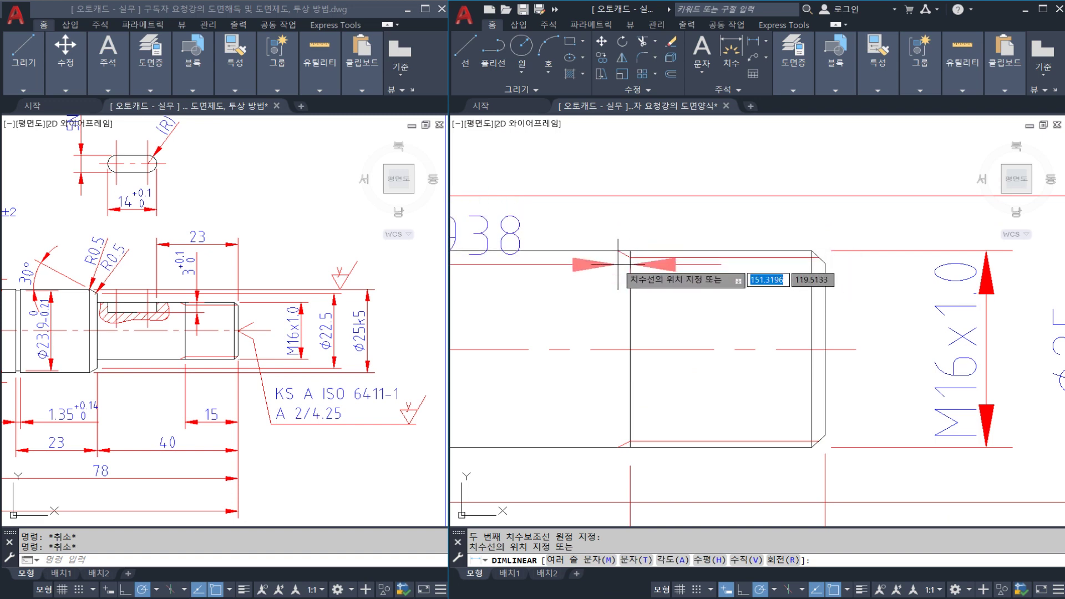
pyautogui.press('Escape')
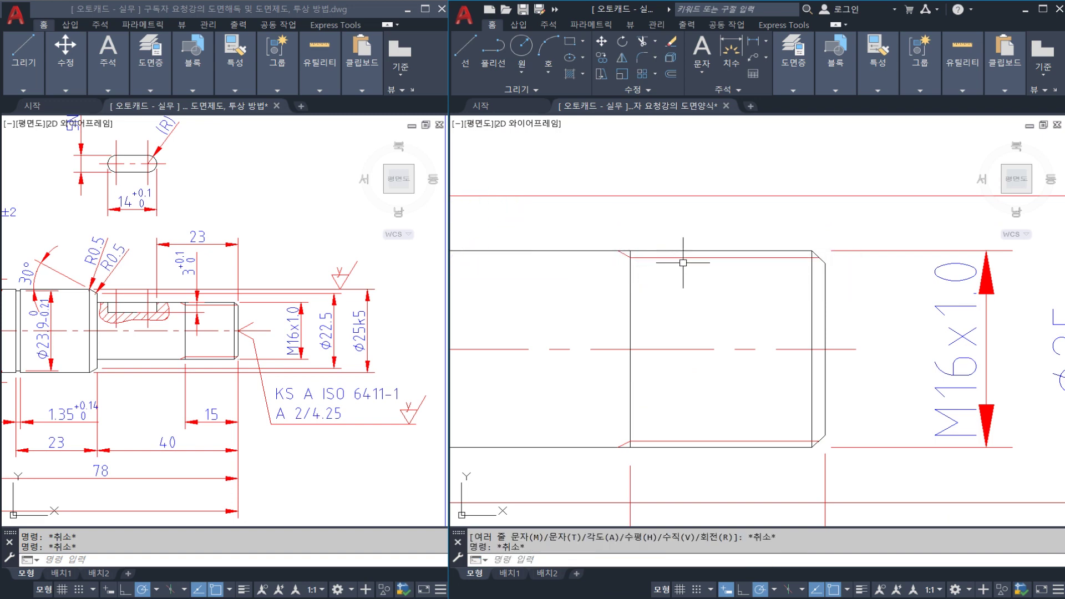
# Save the drawing with the dimensioned threaded shaft end
pyautogui.scroll(-4, 721, 267)
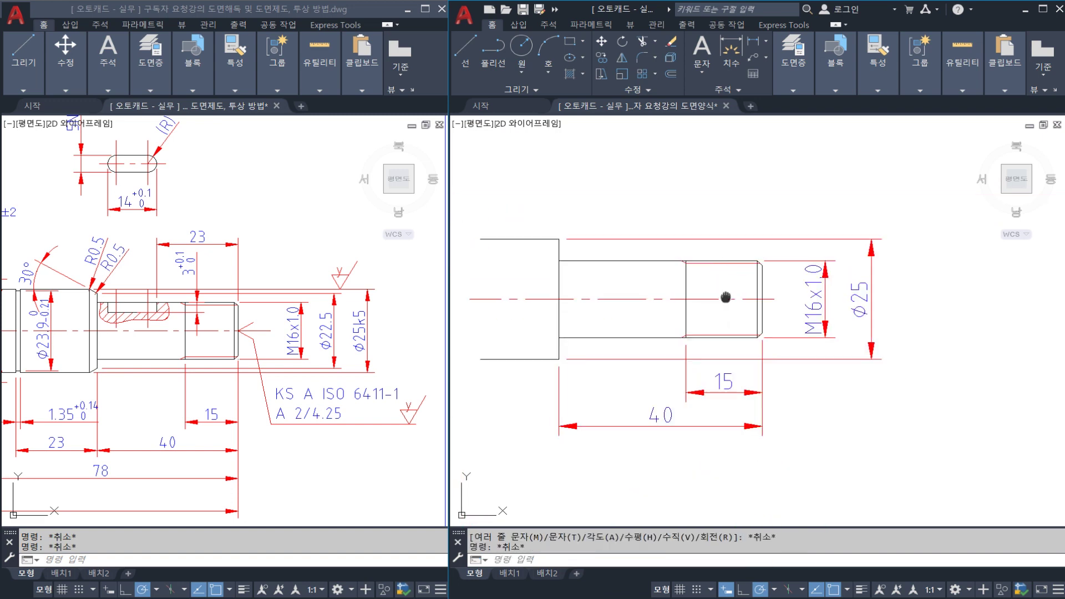
pyautogui.moveTo(725, 297); pyautogui.dragTo(721, 287, button='middle')
pyautogui.hotkey('ctrl', 's')
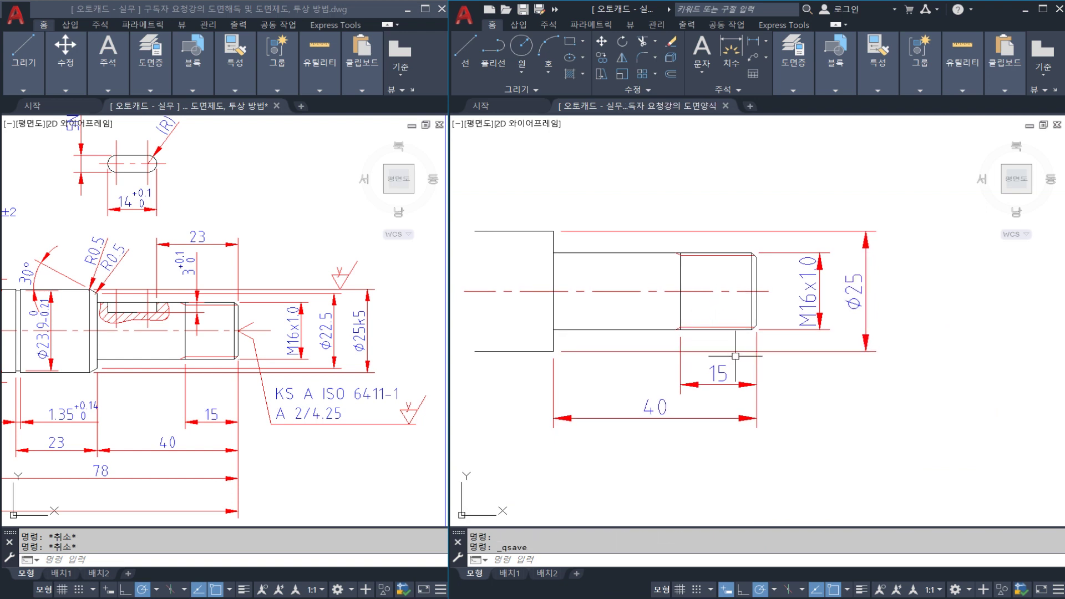
pyautogui.scroll(2, 739, 347)
pyautogui.scroll(-2, 738, 353)
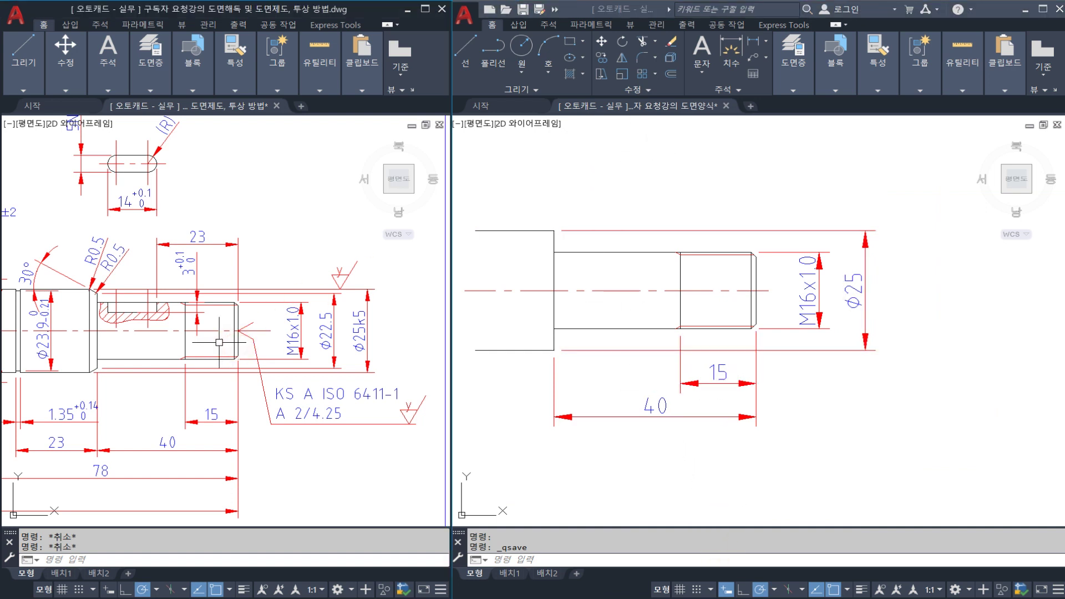
# Examine the threaded end in the reference drawing, and consult the metric coarse and fine thread sections of the standards PDF in ALPDF
pyautogui.scroll(4, 193, 348)
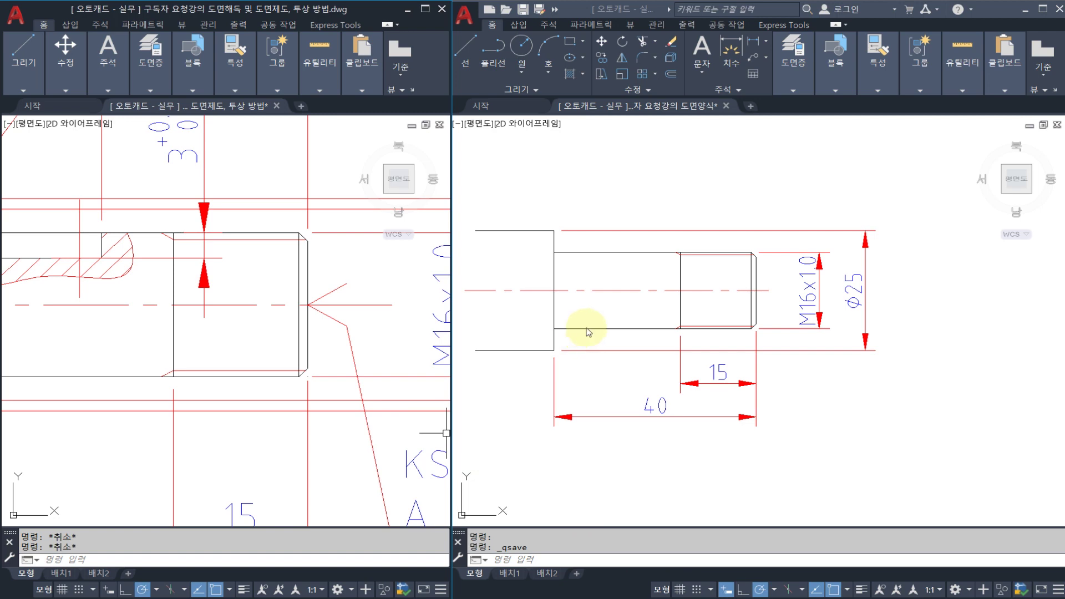
pyautogui.click(669, 598)
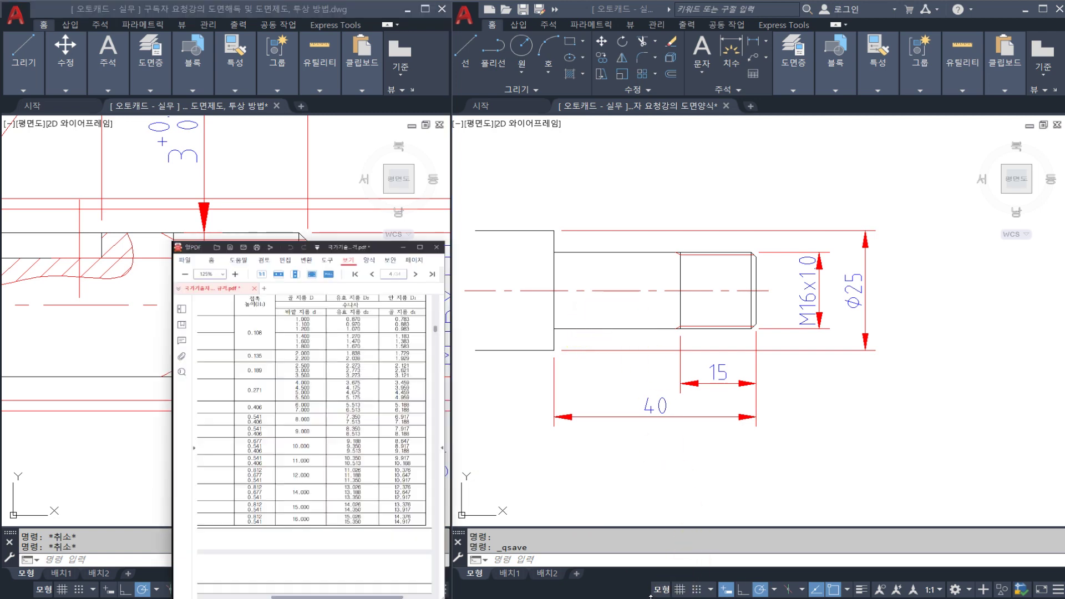
pyautogui.scroll(15, 252, 228)
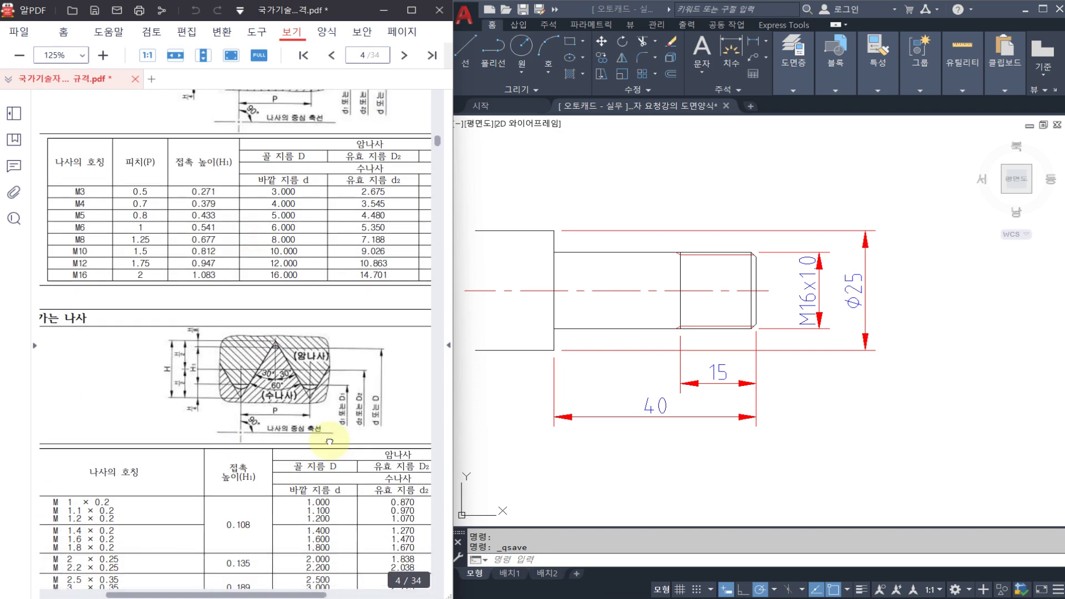
pyautogui.moveTo(302, 421); pyautogui.dragTo(426, 476)
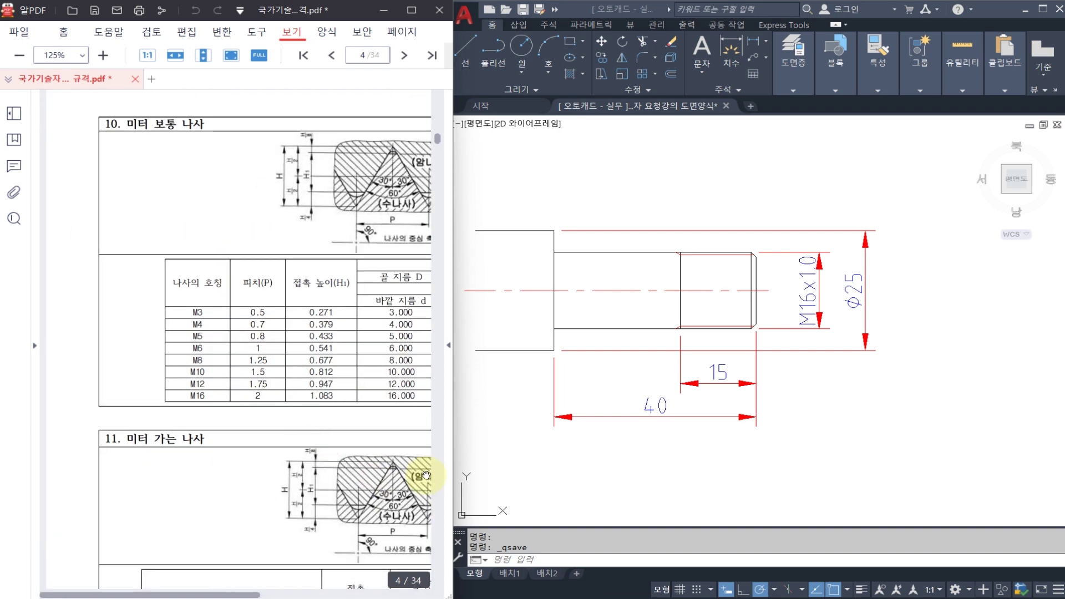
pyautogui.click(591, 451)
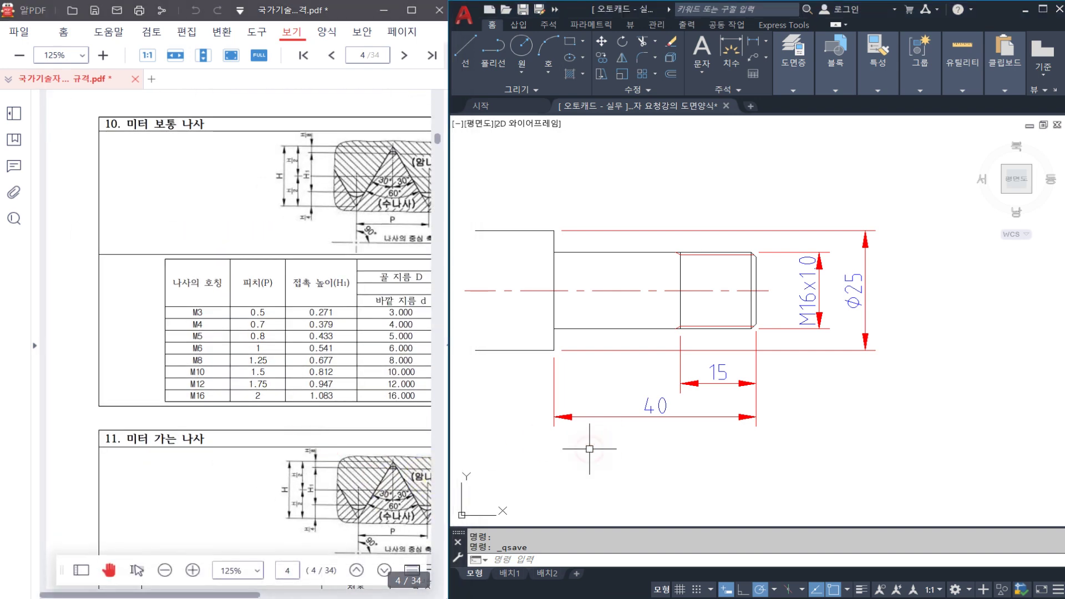